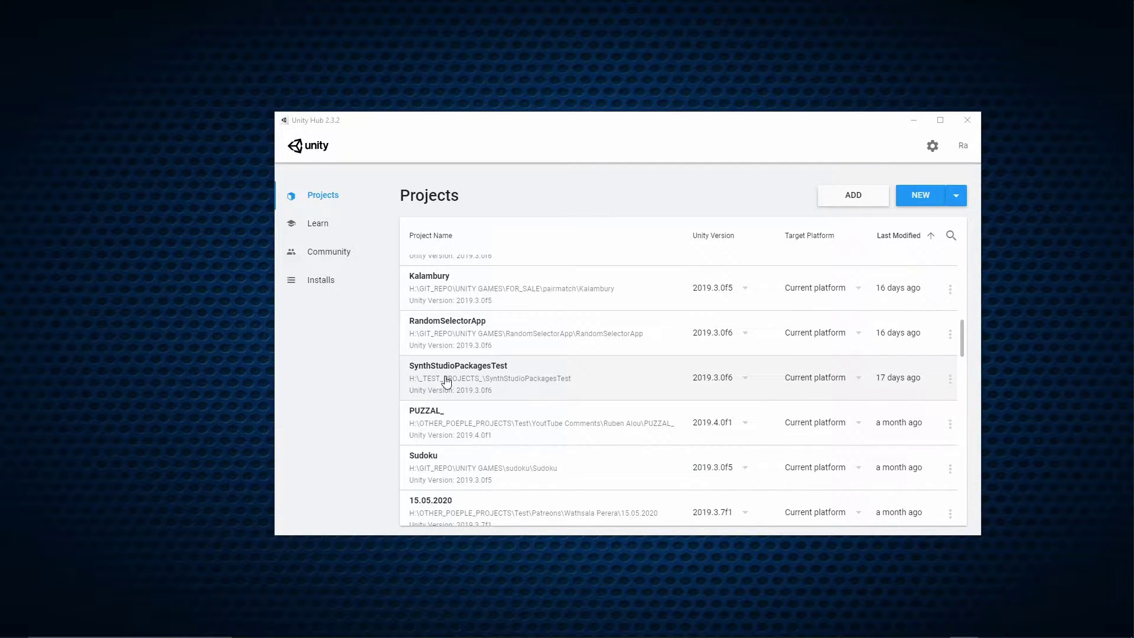
Create a new Unity project named WordsSpyTutorial from the 2D template
drag(463, 128, 437, 117)
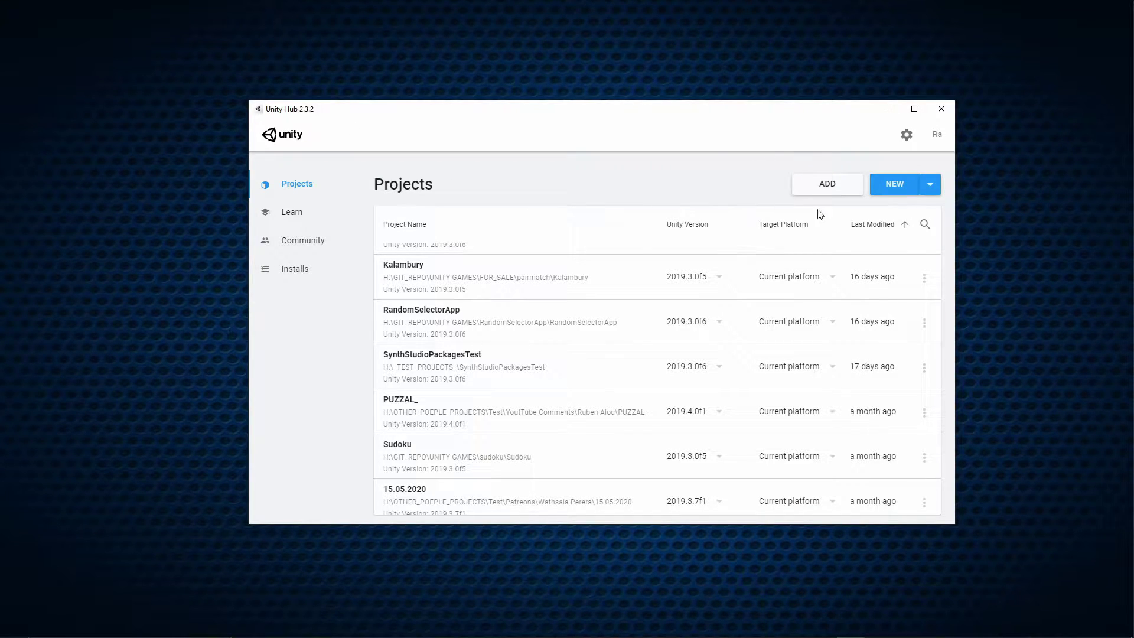
click(894, 184)
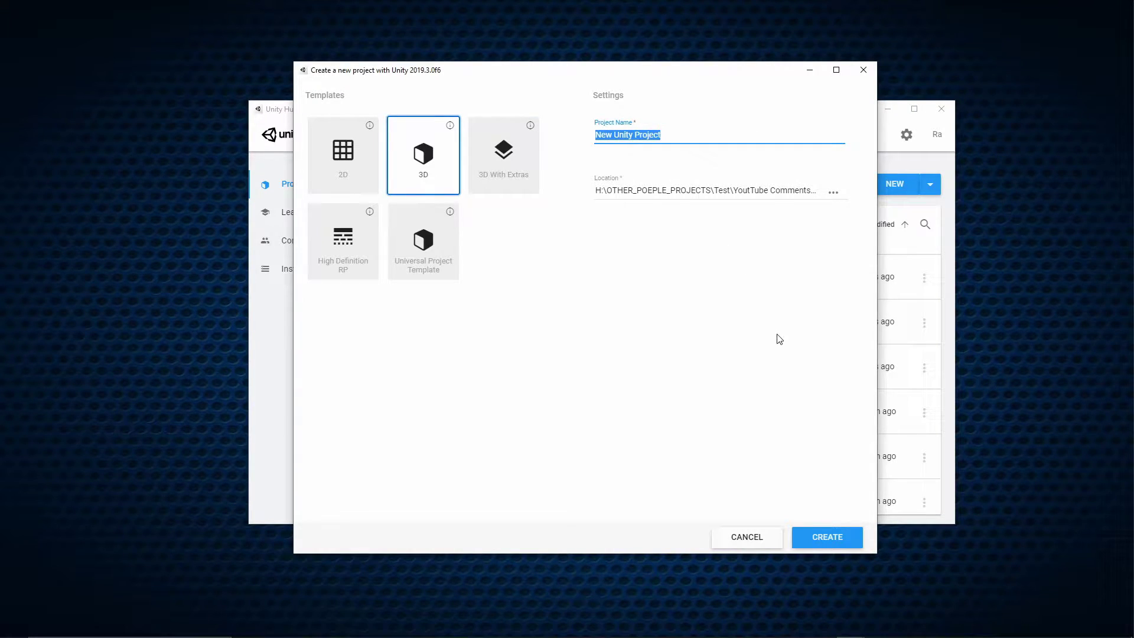
text(WOr)
key(BackSpace)
text(ordsSpyTutorial)
click(676, 213)
click(342, 148)
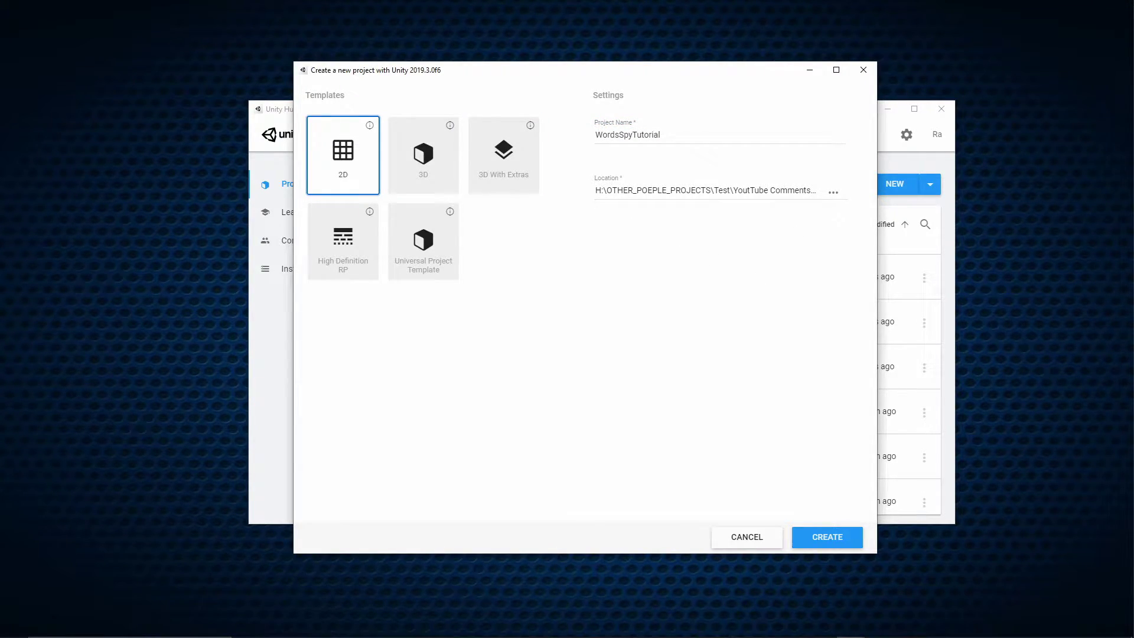
click(819, 540)
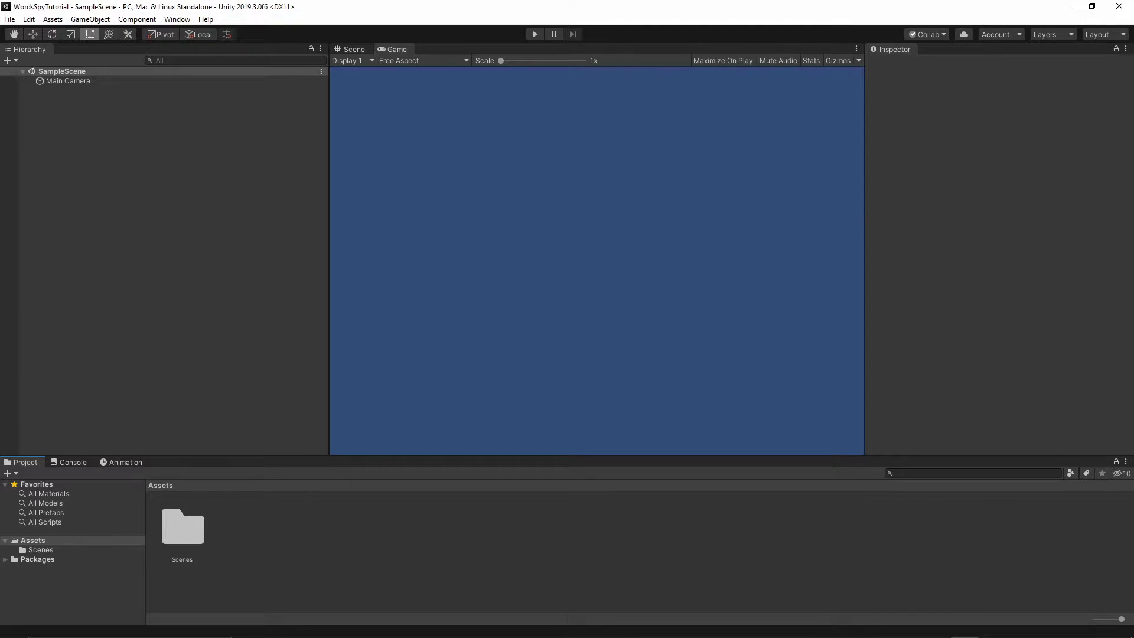
Switch the editor to the Tall layout and maximize its window
click(1098, 34)
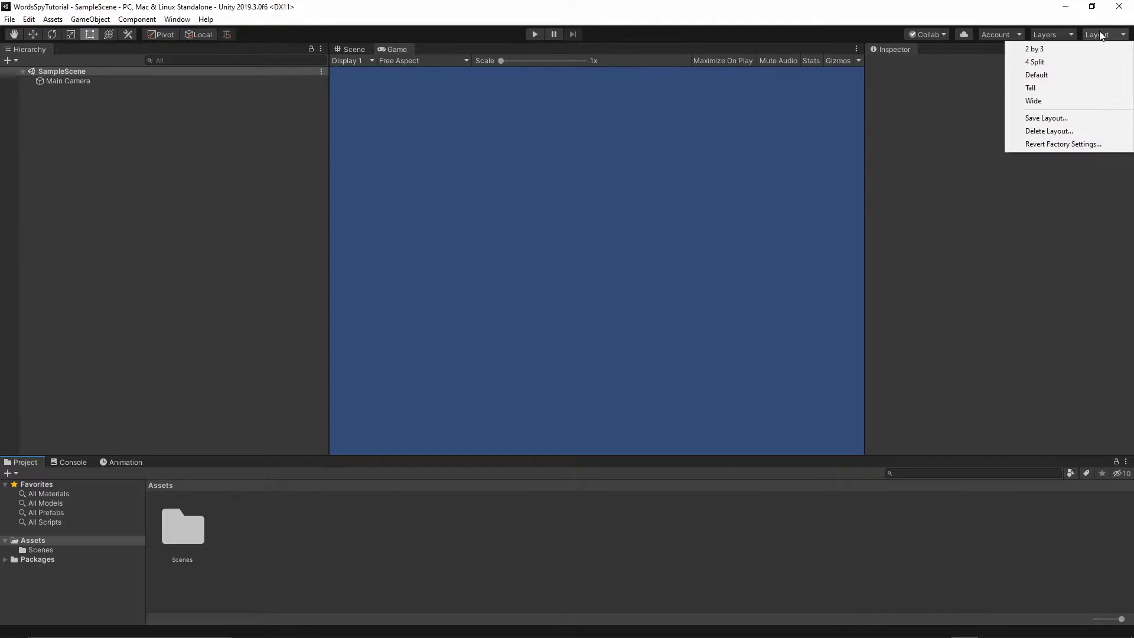
click(1044, 89)
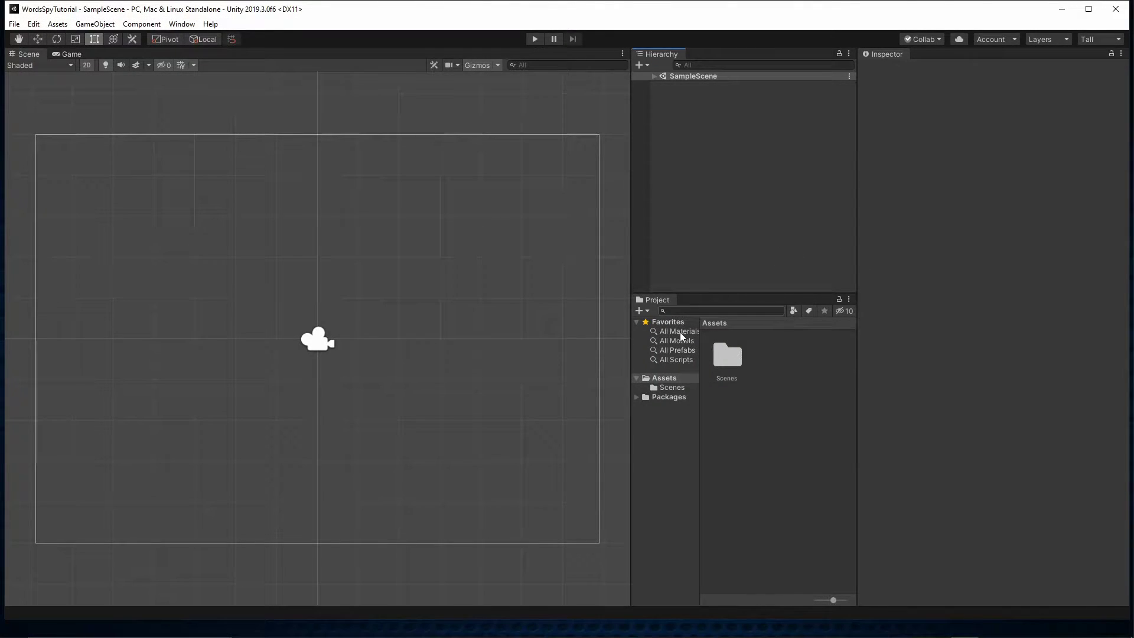
click(1088, 8)
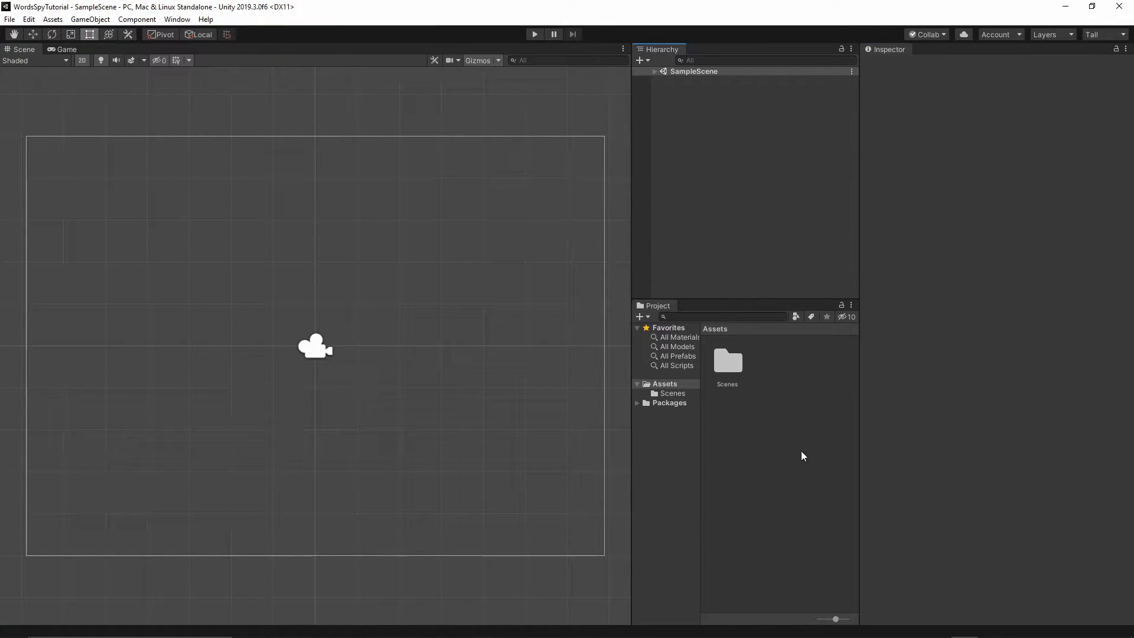
Create a folder named Graphics inside the project's Assets folder
click(637, 403)
click(637, 403)
right_click(772, 366)
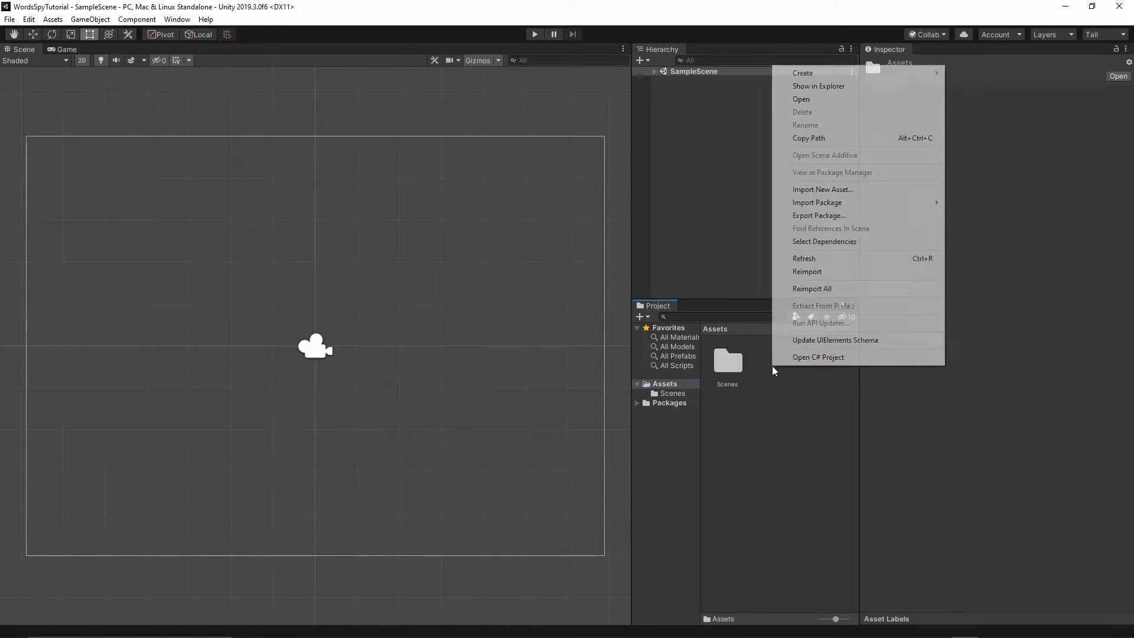
mouse_move(810, 72)
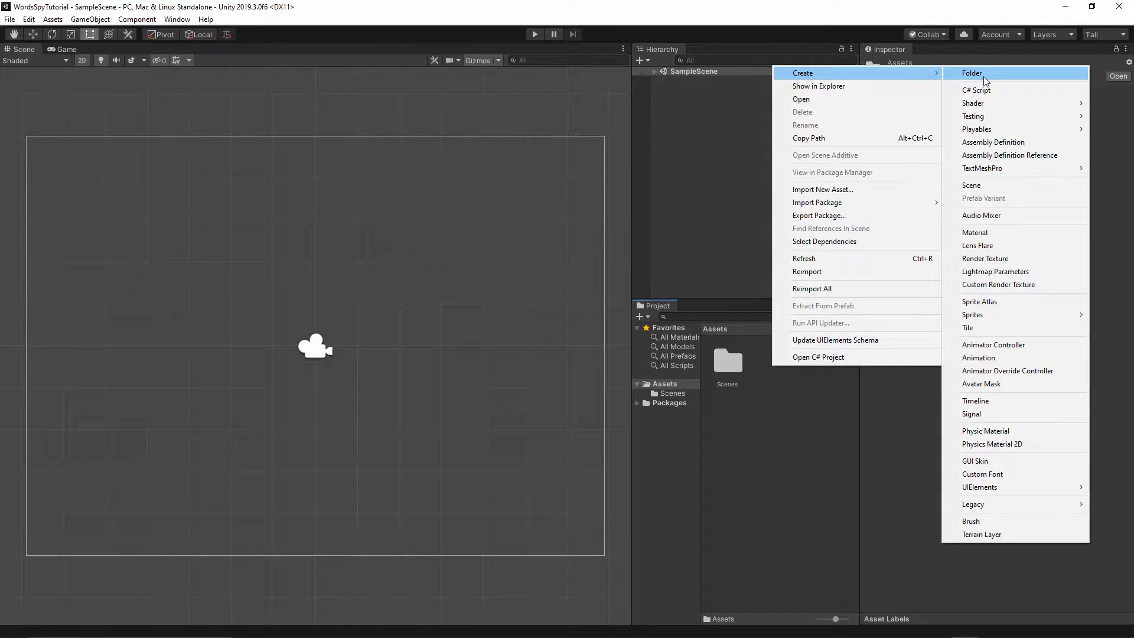
click(984, 74)
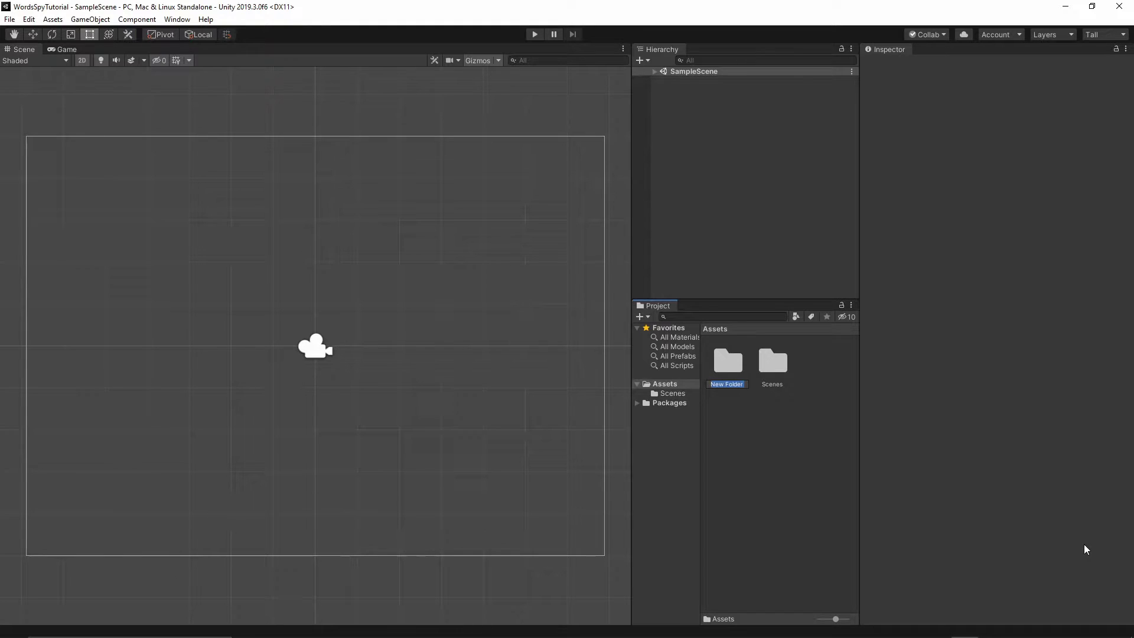
text(Graphics)
key(Return)
click(772, 405)
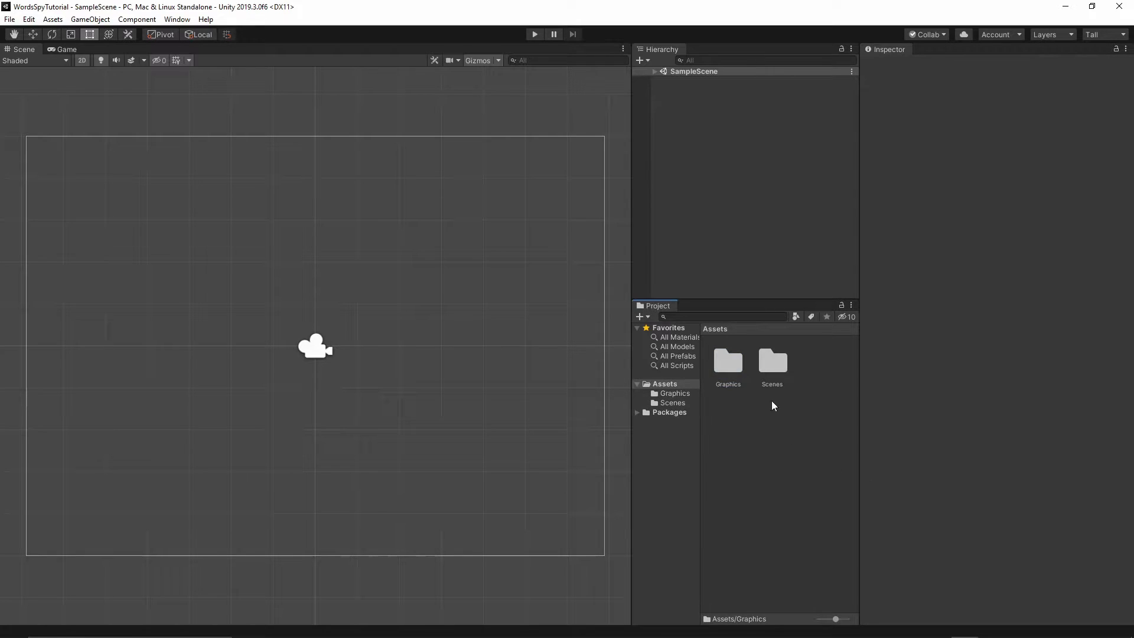
Show the project's Assets in File Explorer and open its Graphics folder
right_click(751, 422)
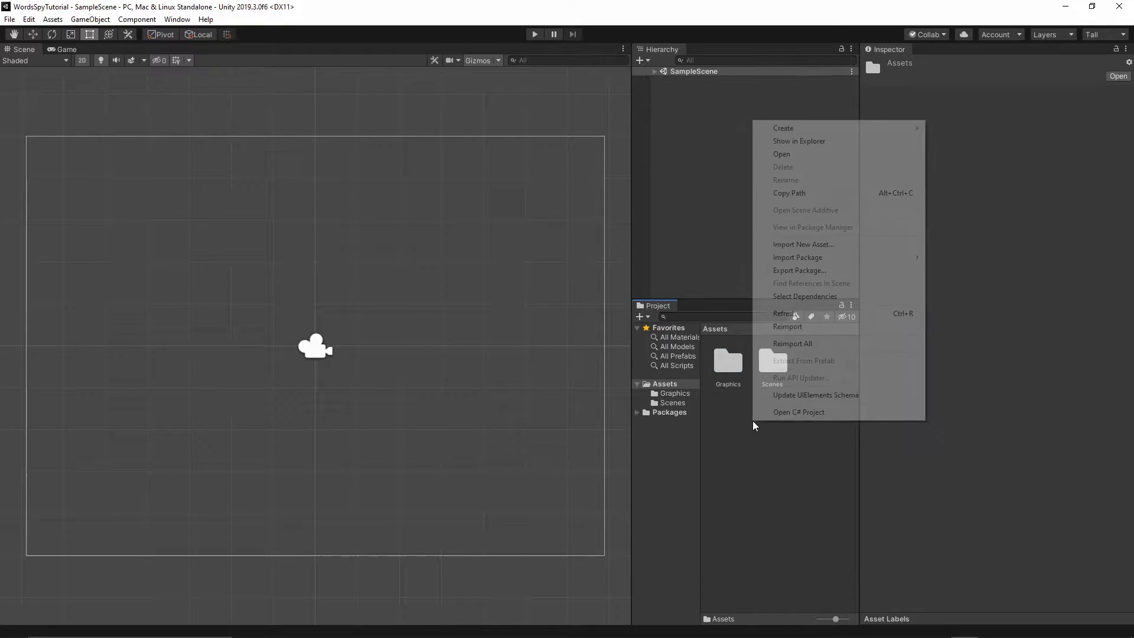
click(814, 142)
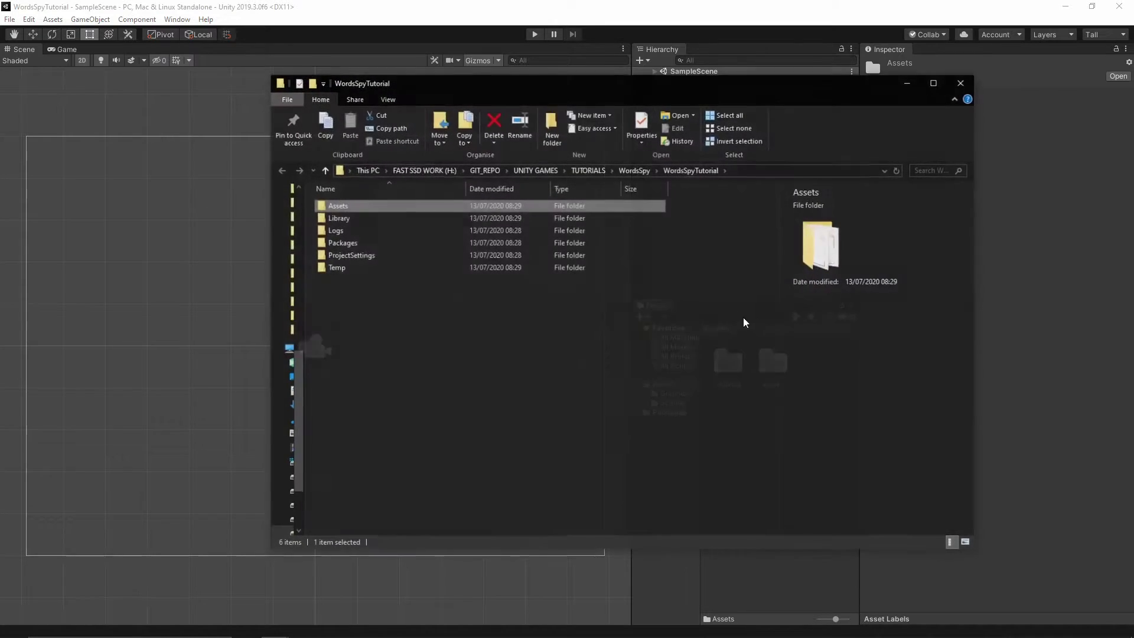
double_click(338, 207)
double_click(339, 204)
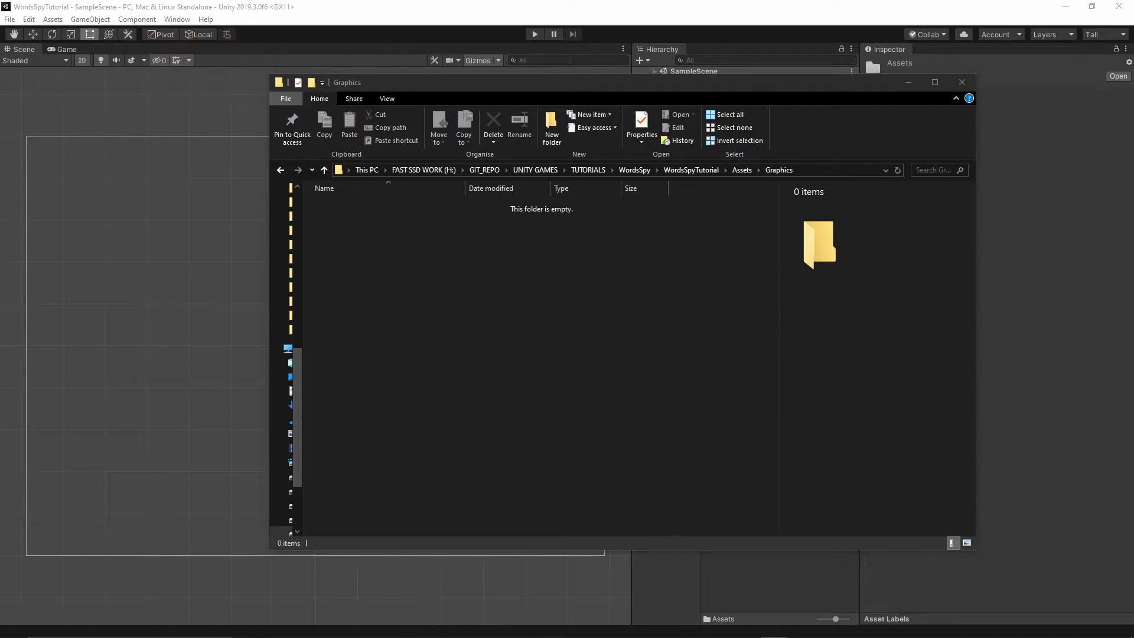
Switch to the browser and view the Free Asset downloads on codeplanstudio.com, where the Words Spy Game Asset is offered
key(alt+Tab)
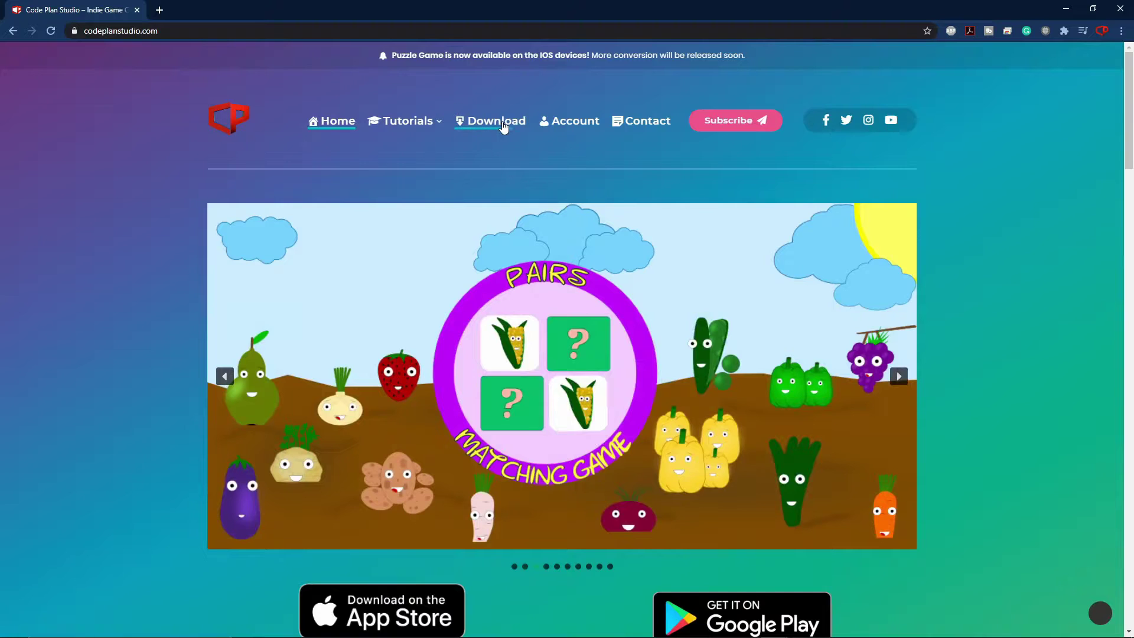
click(502, 122)
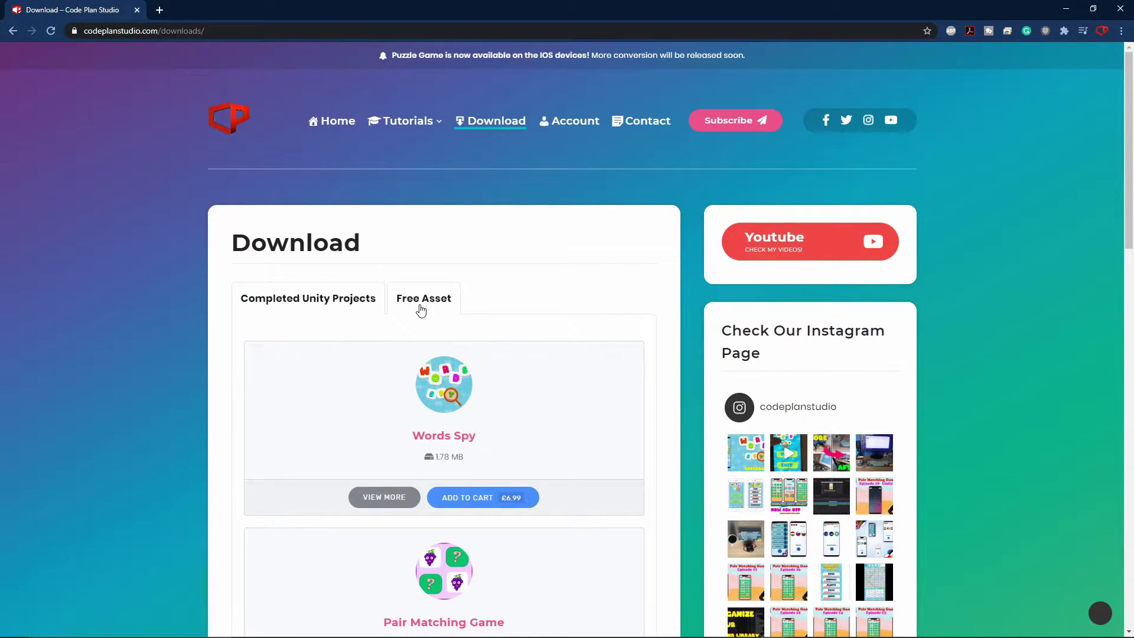
click(421, 310)
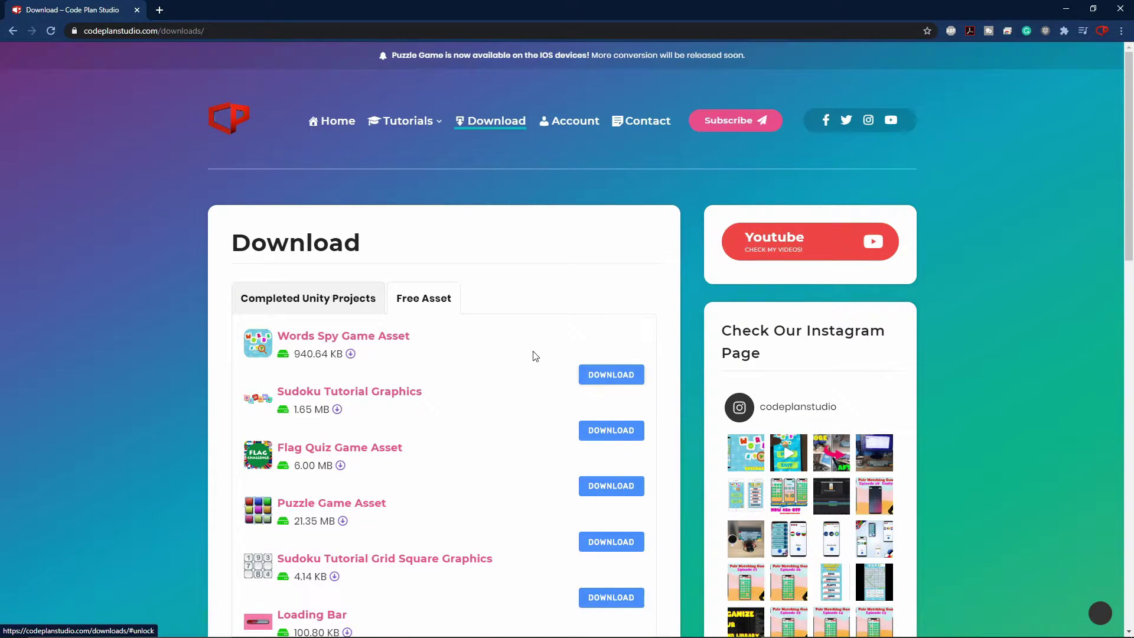
click(1066, 9)
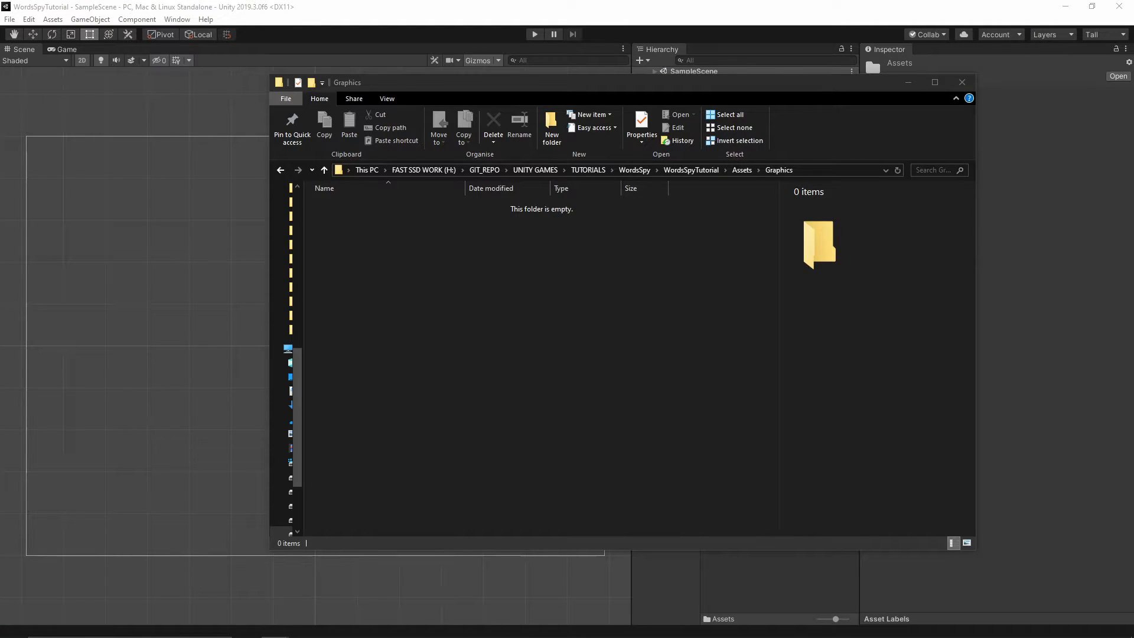
Paste the copied WordsSpyGameAsset.zip into the Graphics folder in File Explorer and extract all its contents there
key(ctrl+v)
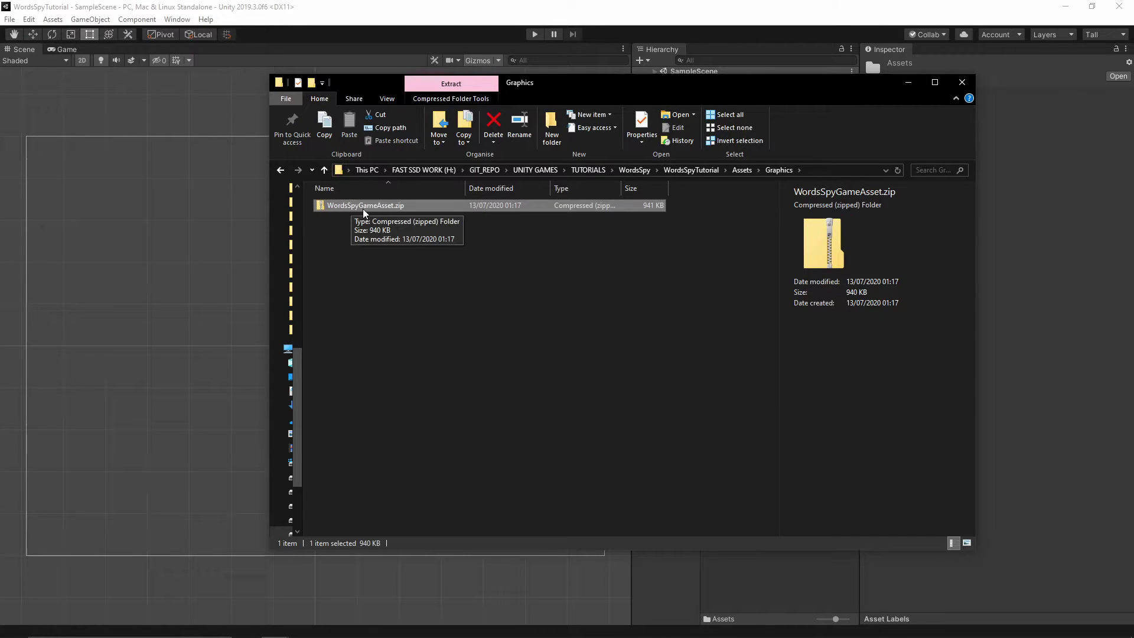
click(510, 315)
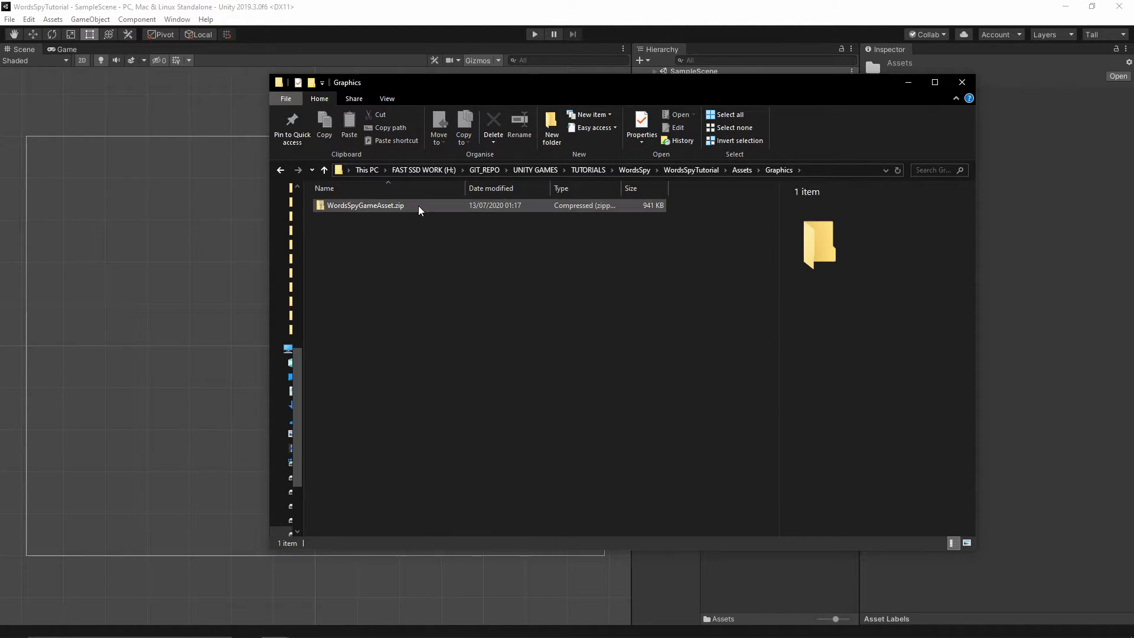
right_click(400, 205)
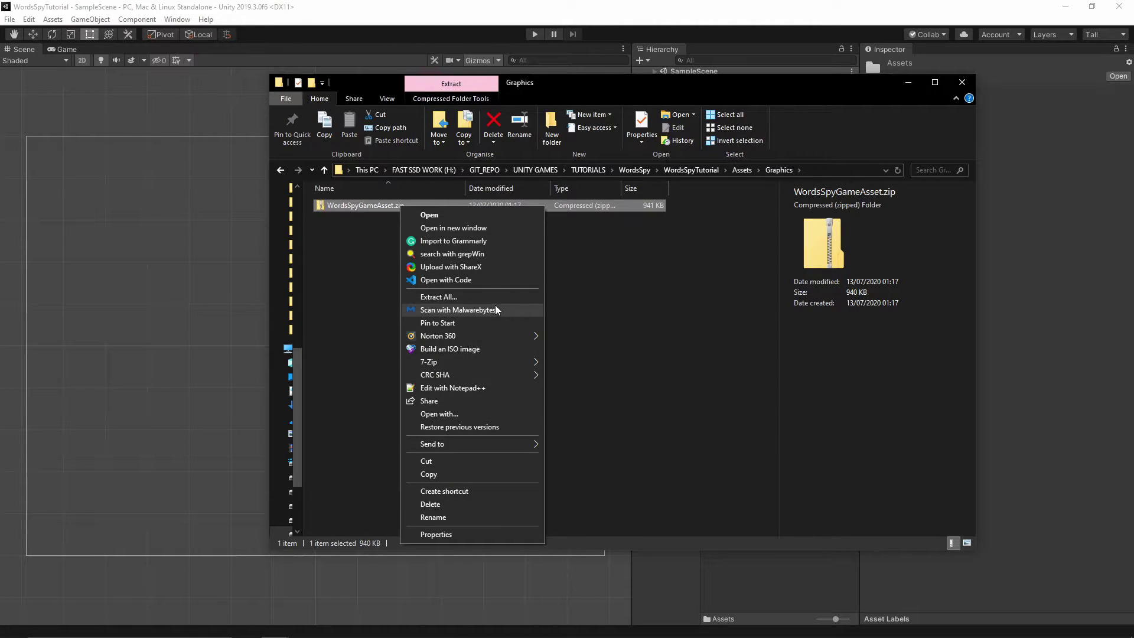
click(439, 298)
click(673, 439)
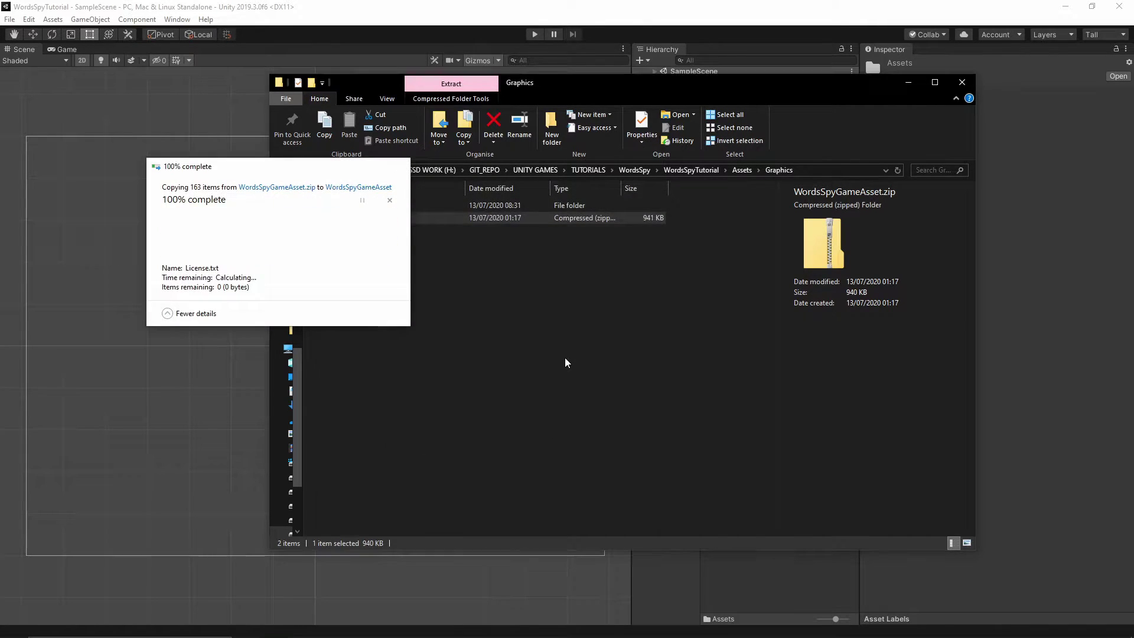
Move the Grpahics folder and License.txt out of the extracted WordsSpyGameAsset folder into the parent Graphics folder
click(385, 206)
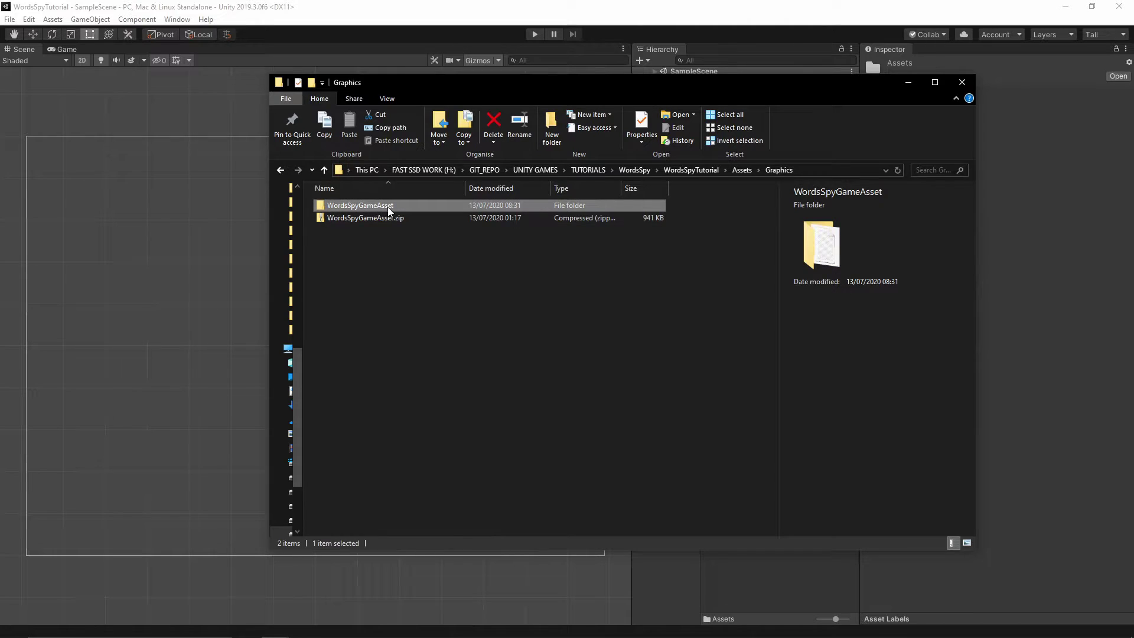
double_click(366, 207)
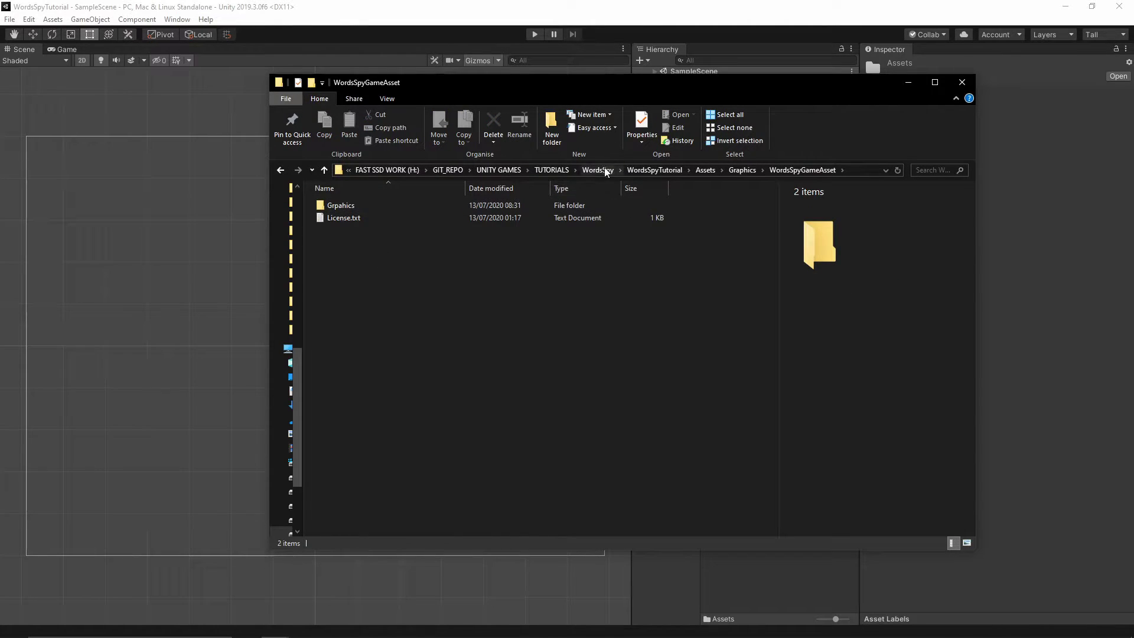
drag(316, 251, 368, 199)
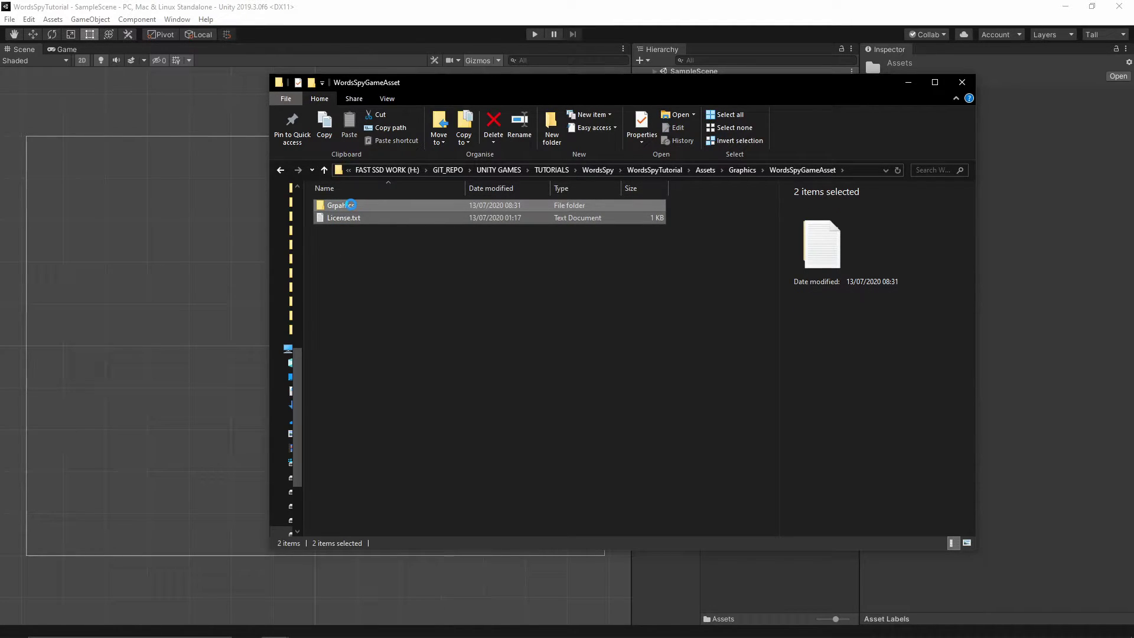
right_click(351, 207)
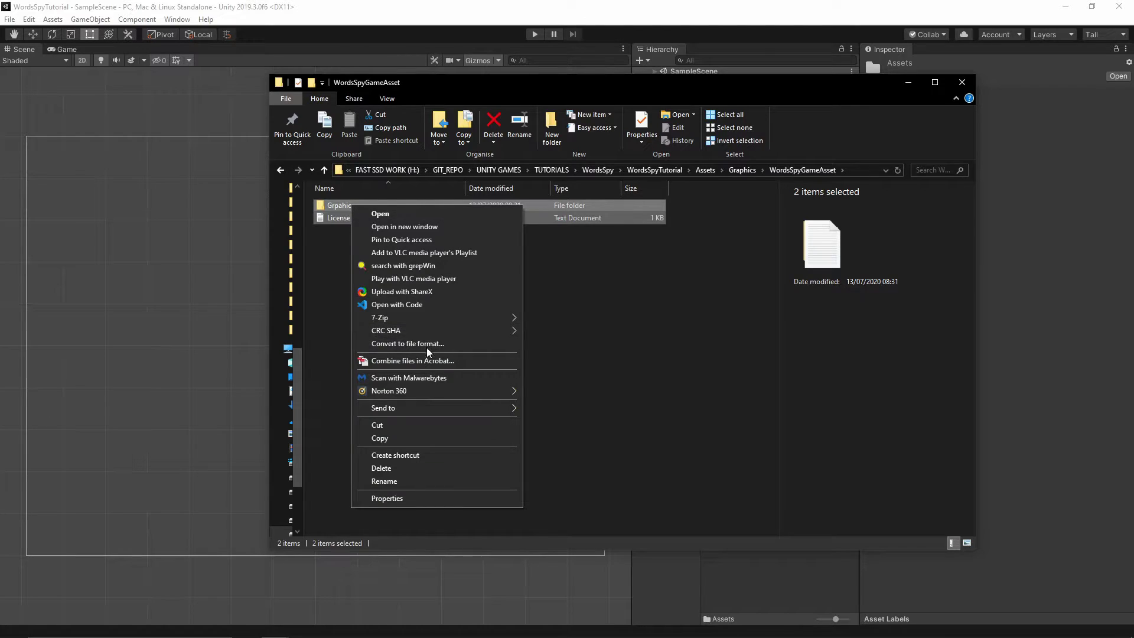
click(378, 425)
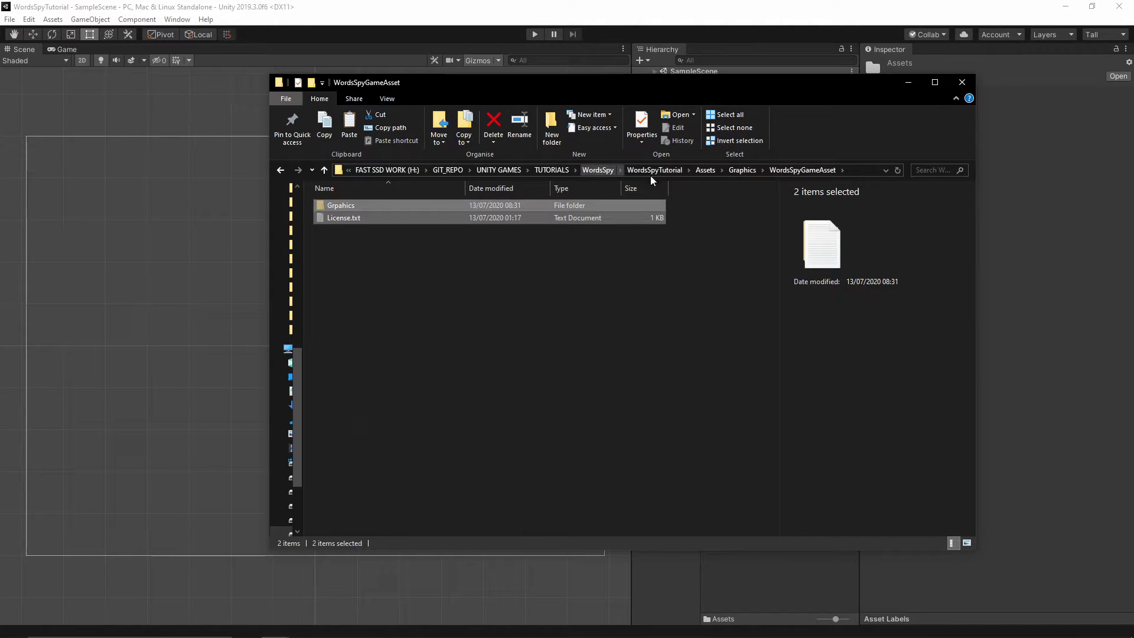
click(742, 170)
click(435, 299)
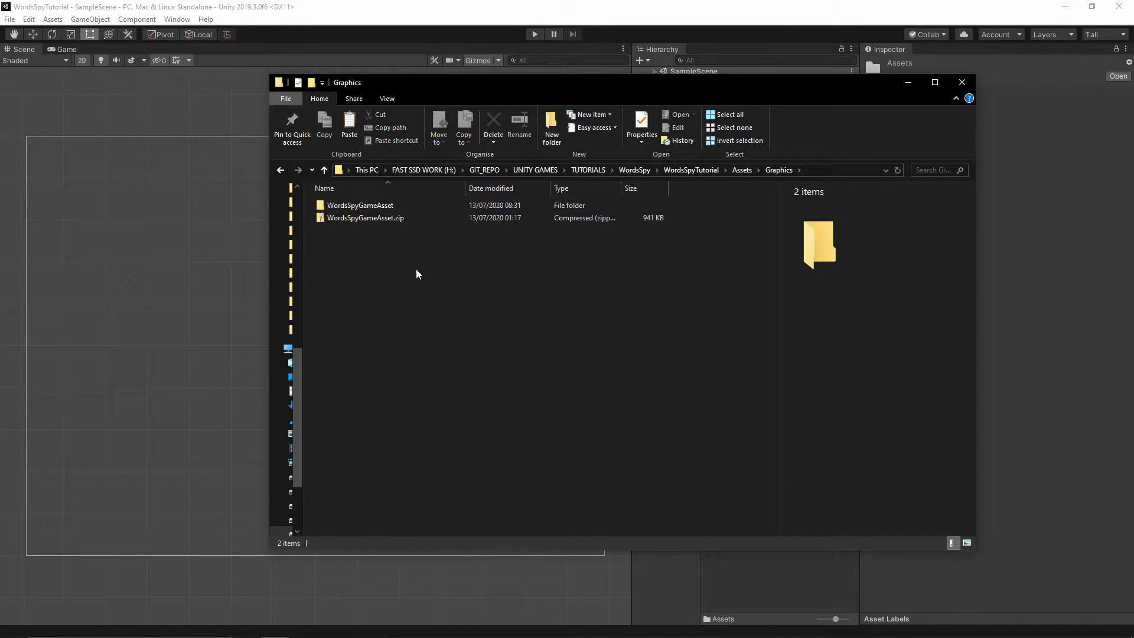
right_click(416, 273)
click(462, 357)
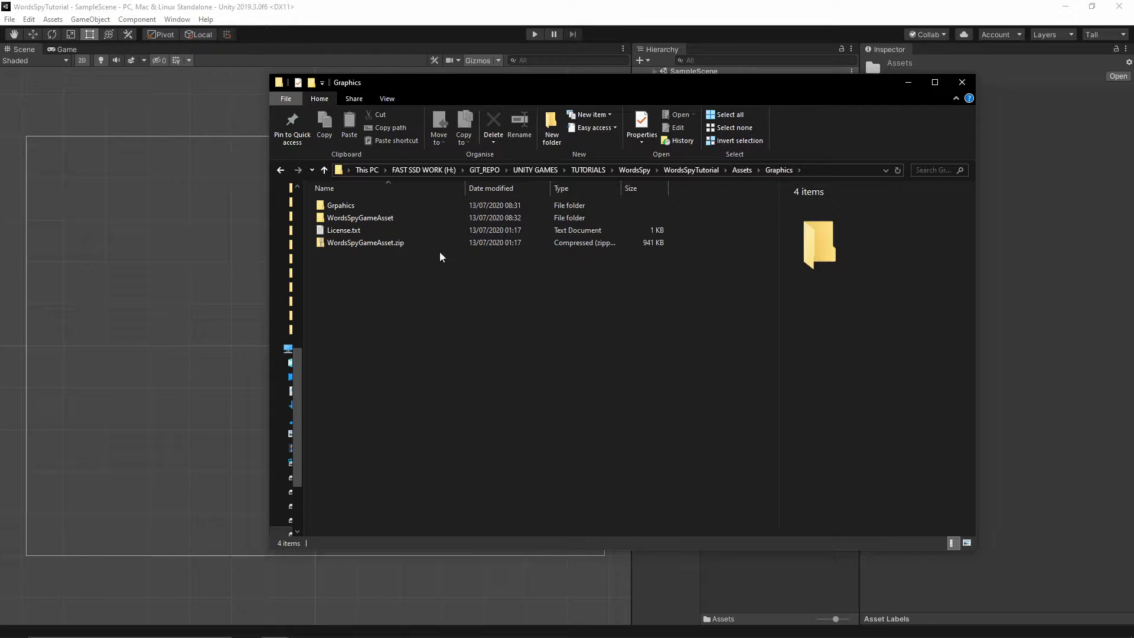
Permanently delete the WordsSpyGameAsset folder and WordsSpyGameAsset.zip from the Graphics folder
click(372, 220)
ctrl+click(377, 243)
key(shift+Delete)
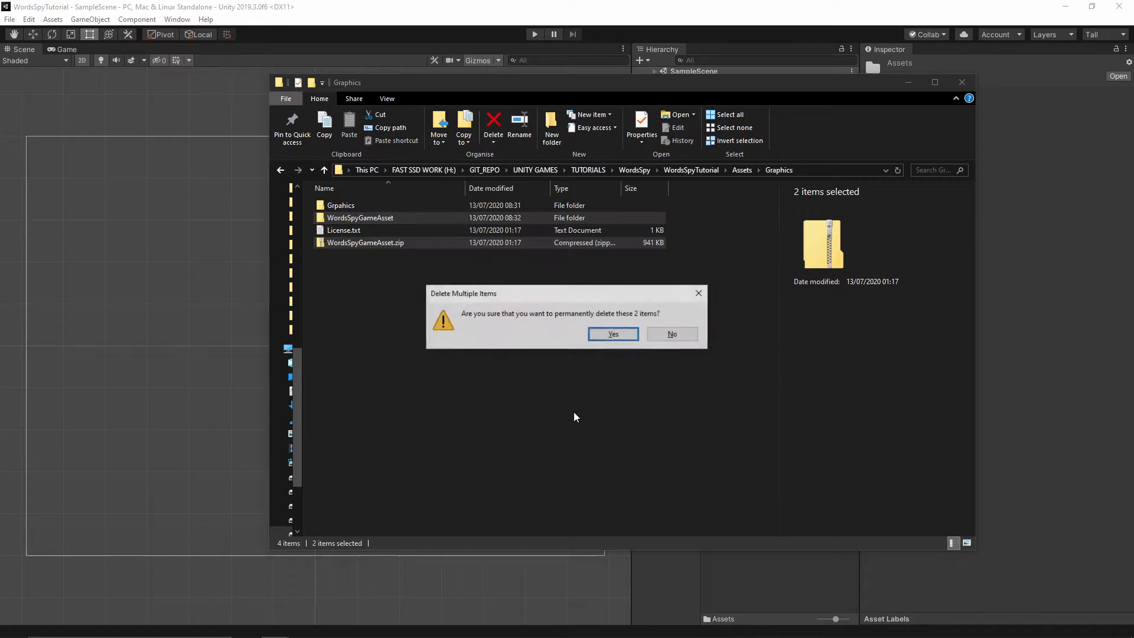
key(Return)
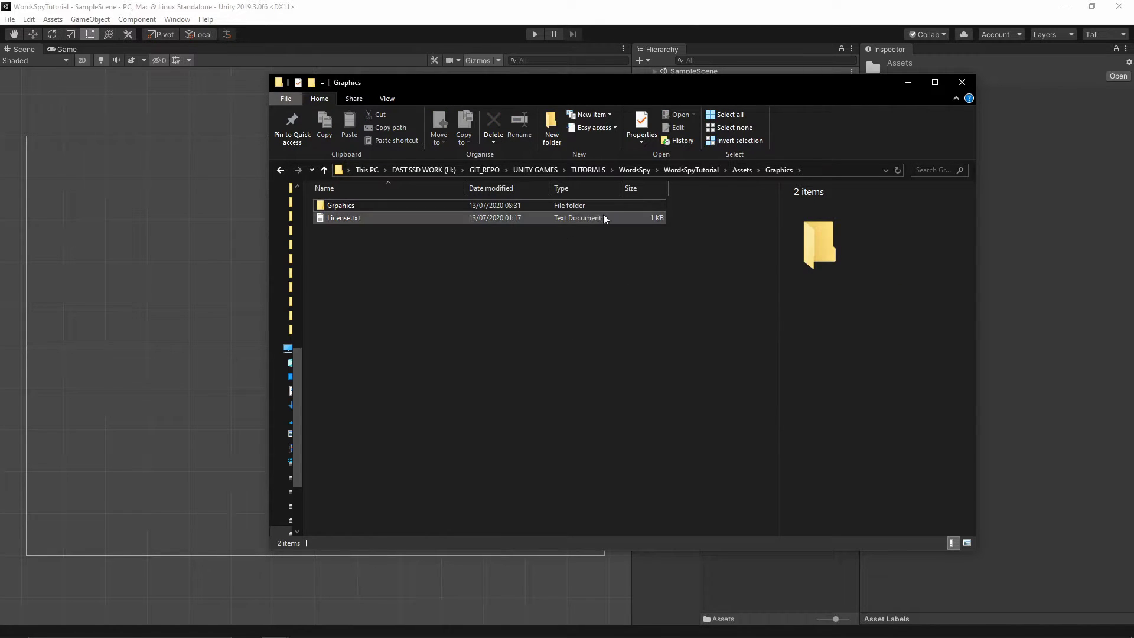
Move the Grpahics folder and License.txt out of the Graphics folder into the project's Assets folder
click(742, 170)
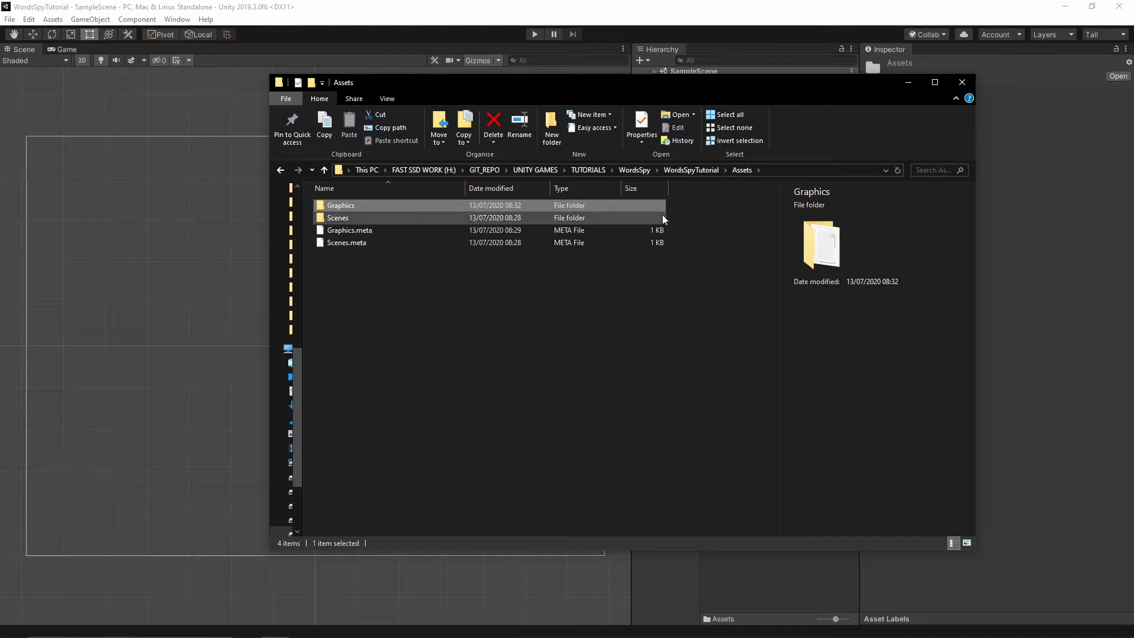
double_click(339, 206)
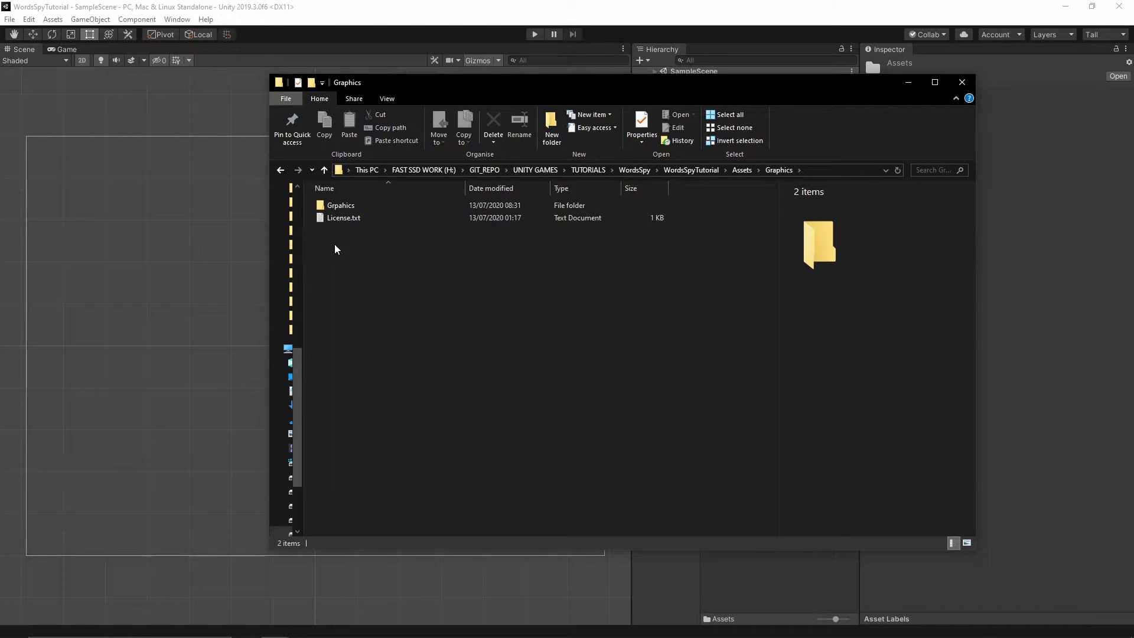
drag(362, 251, 323, 202)
right_click(350, 212)
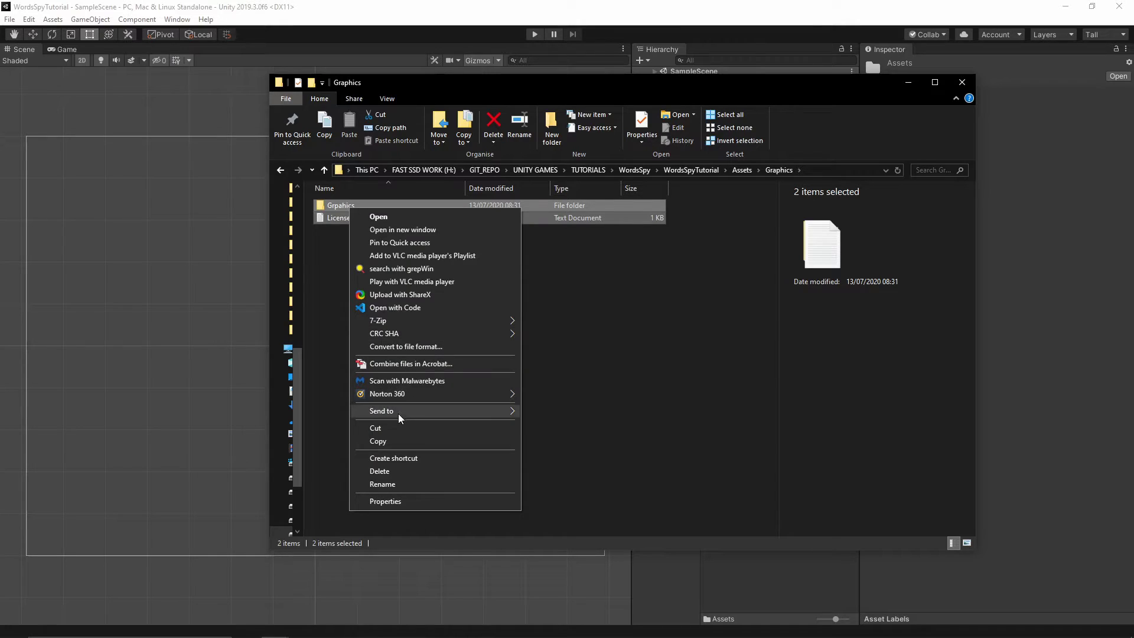
click(369, 428)
click(742, 170)
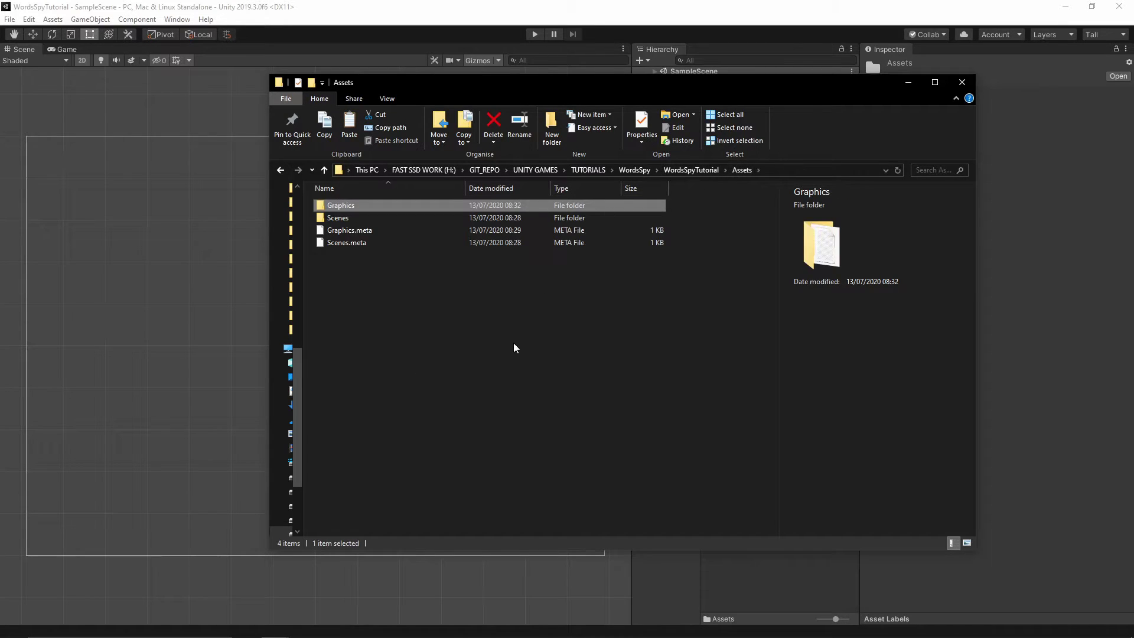
click(387, 300)
right_click(364, 294)
click(398, 369)
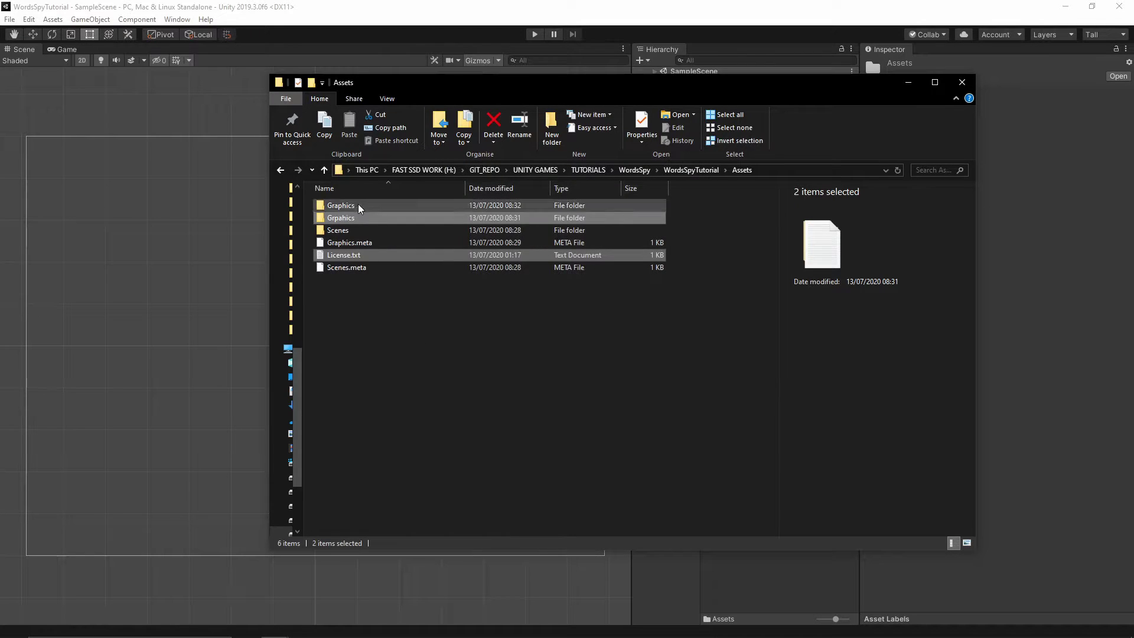
Delete the emptied Graphics folder from Assets and check the contents of the remaining Grpahics folder
click(343, 206)
key(Delete)
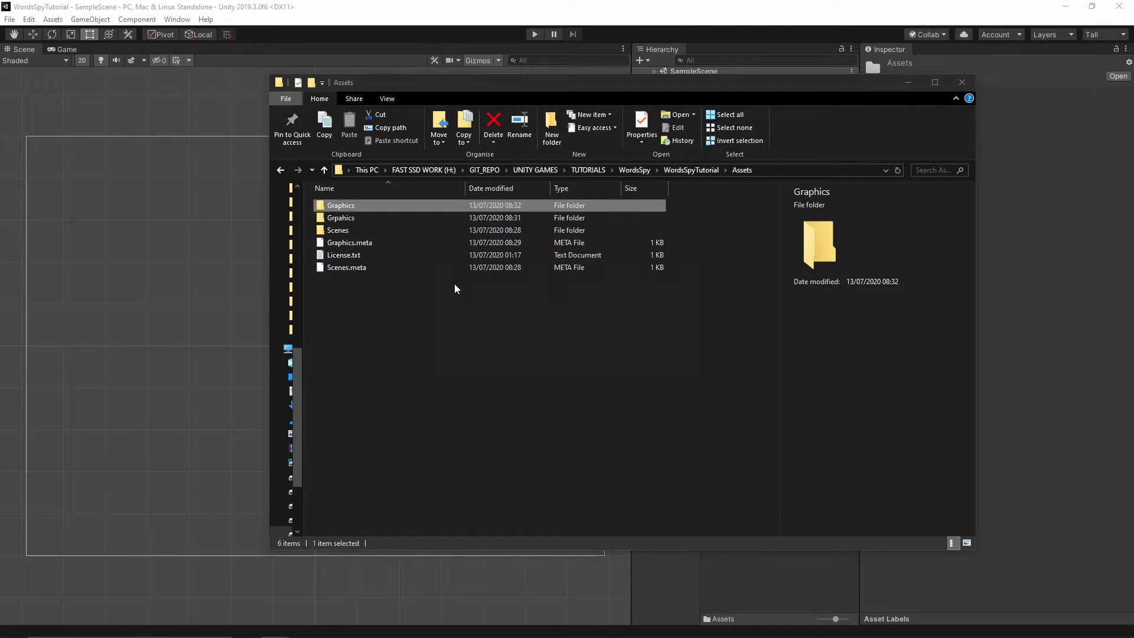
double_click(423, 208)
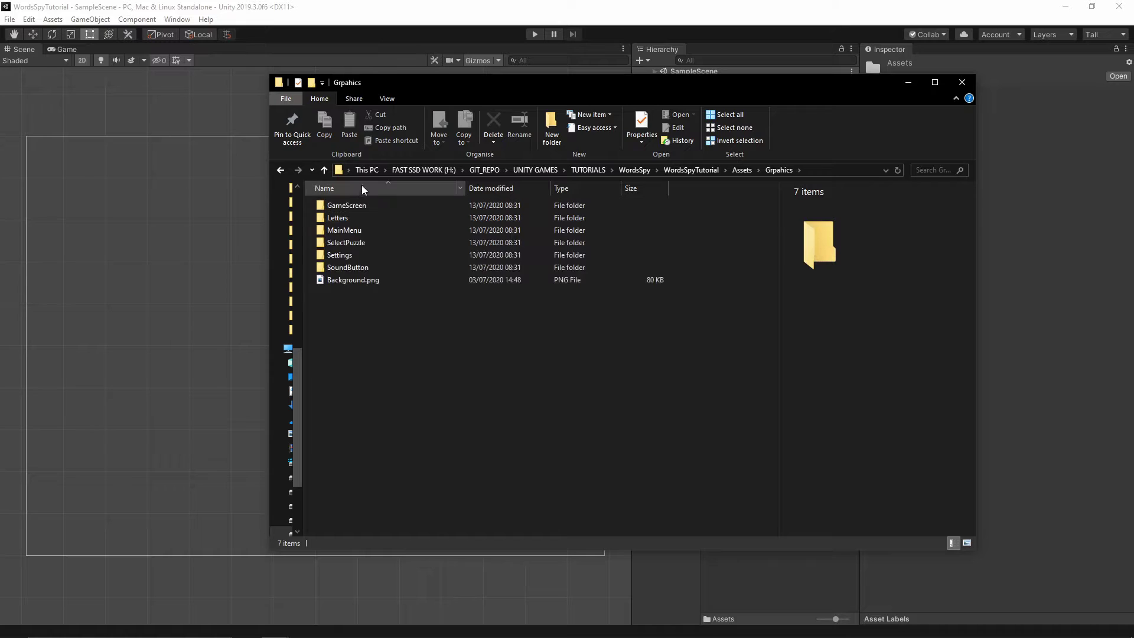
click(735, 171)
click(696, 201)
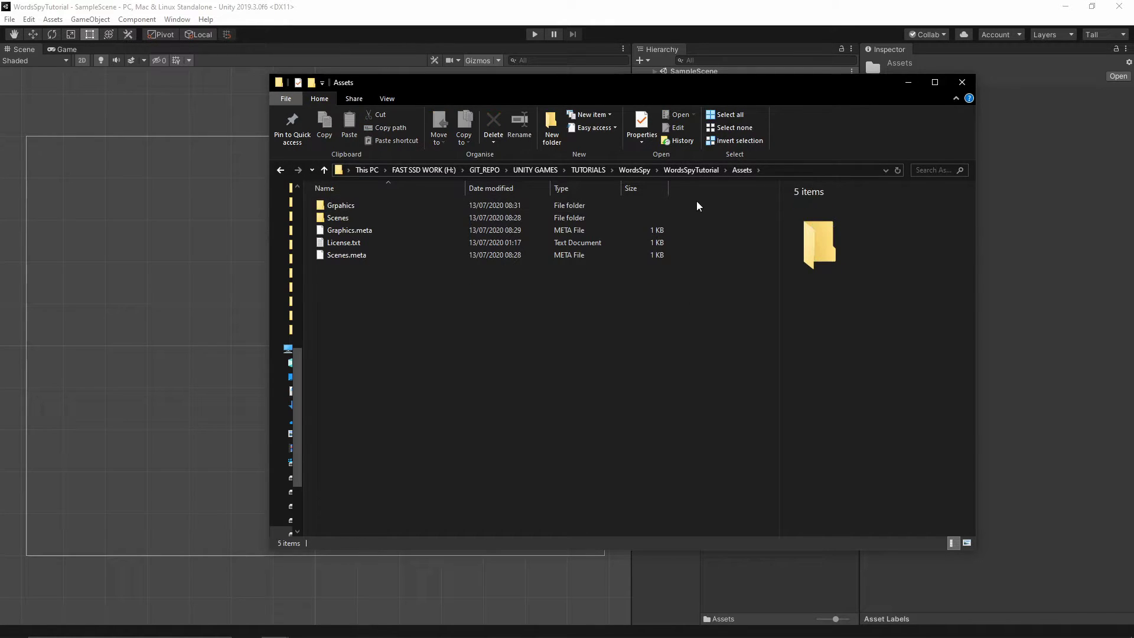
Review the folder structure from WordsSpyTutorial through Assets to Grpahics, including Background.png, and return to Assets
click(697, 172)
click(549, 362)
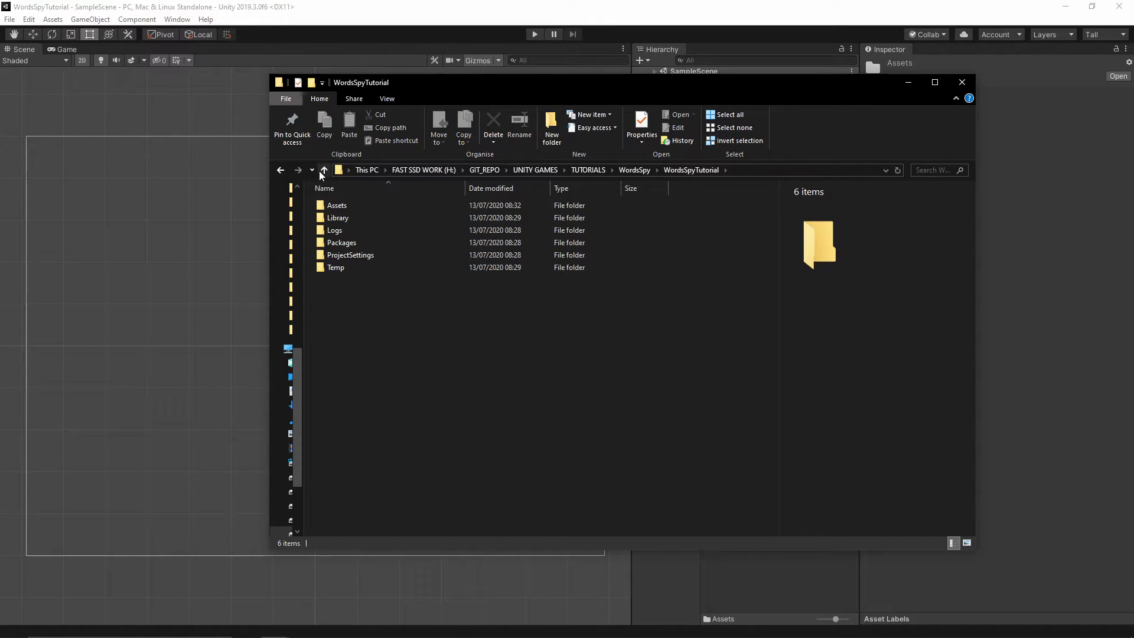
double_click(324, 204)
double_click(339, 206)
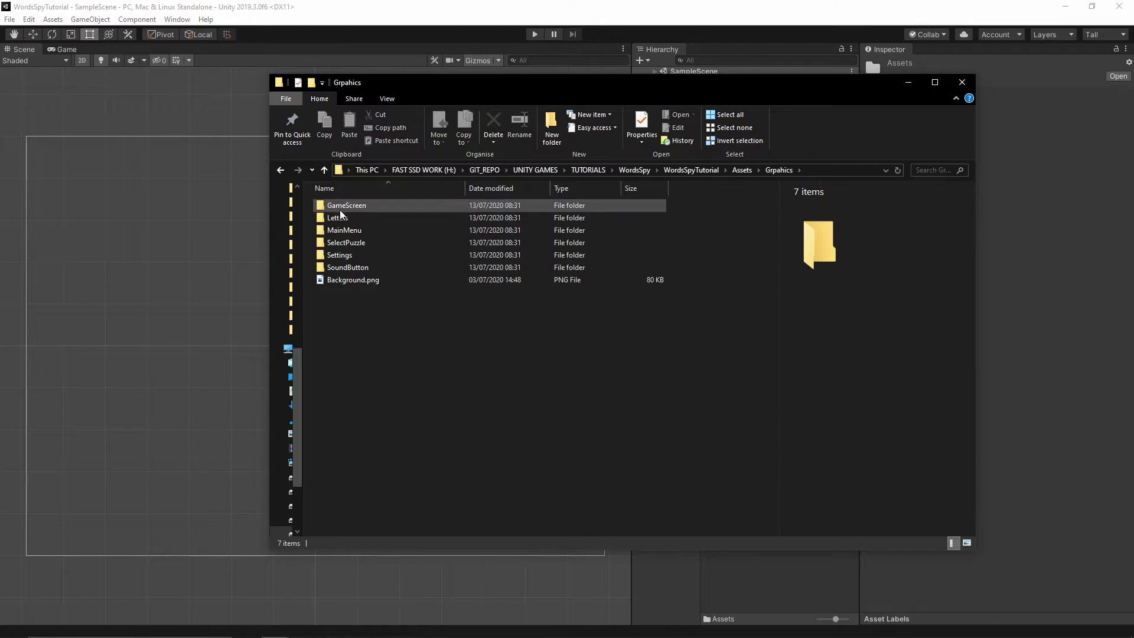
click(375, 280)
click(667, 341)
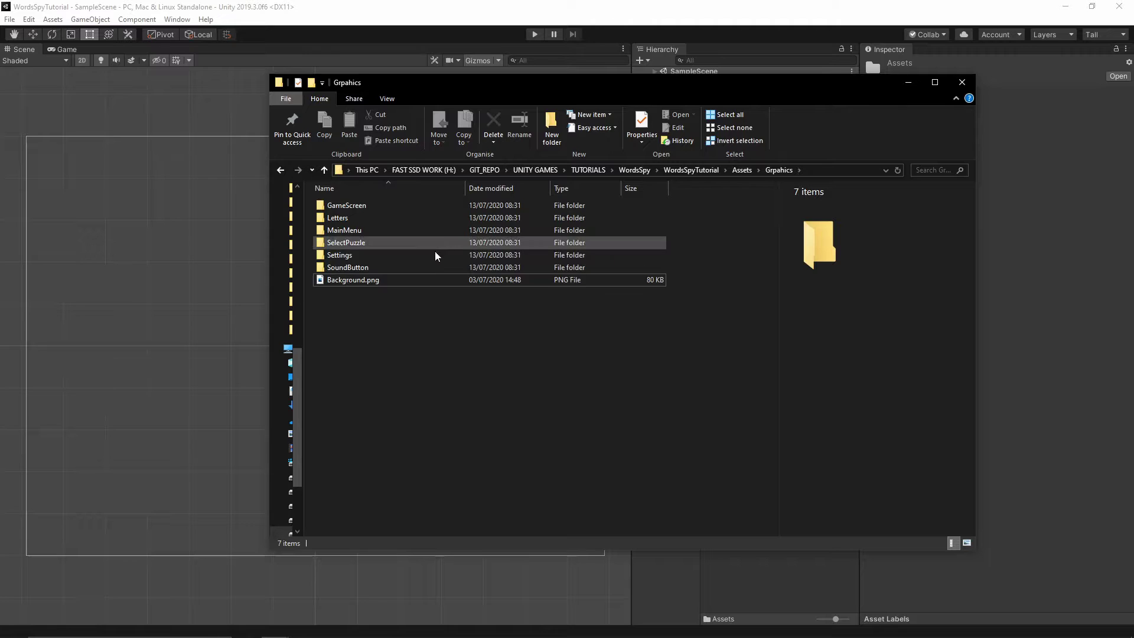
click(742, 171)
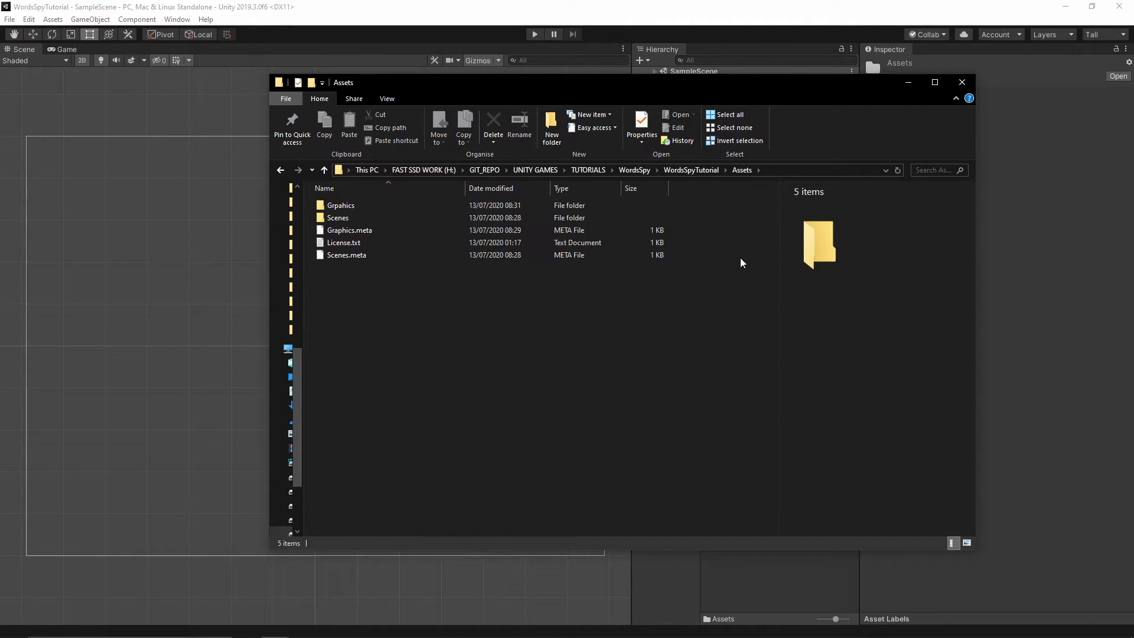
Switch back to Unity to import the new files and look through the GameScreen sprites inside the Grpahics folder
click(732, 5)
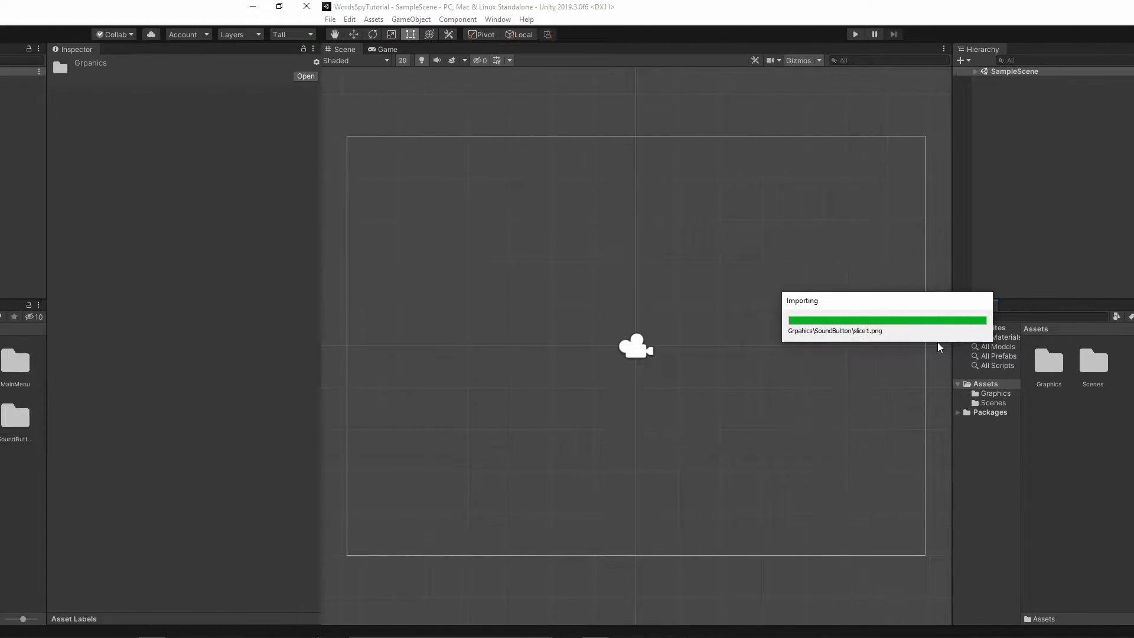
double_click(729, 363)
double_click(483, 362)
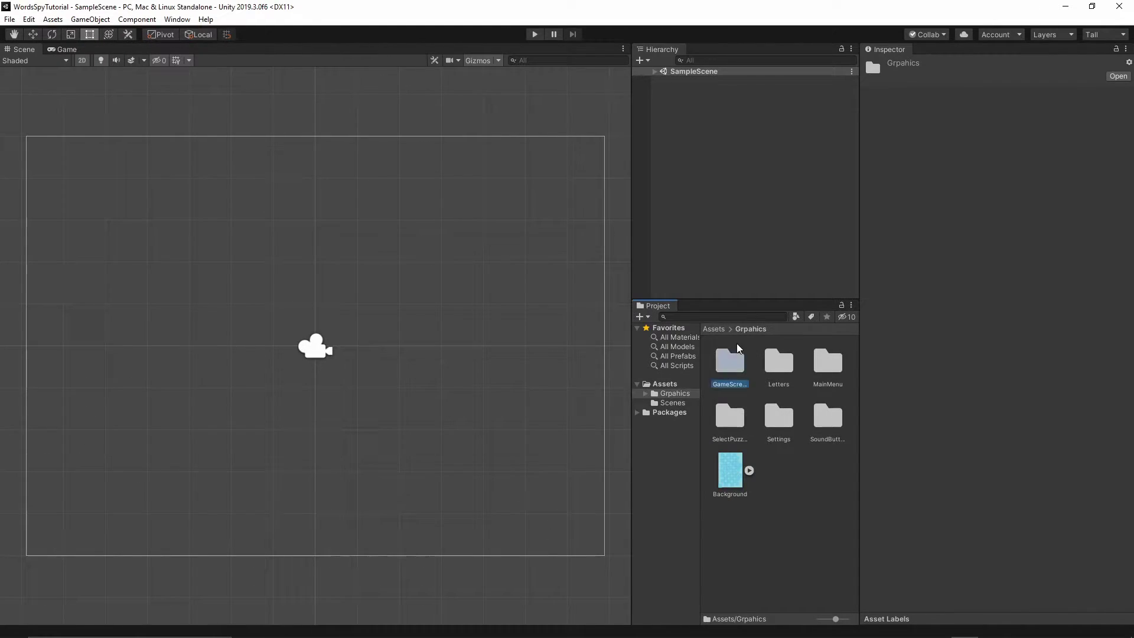
scroll(762, 526, down, 2)
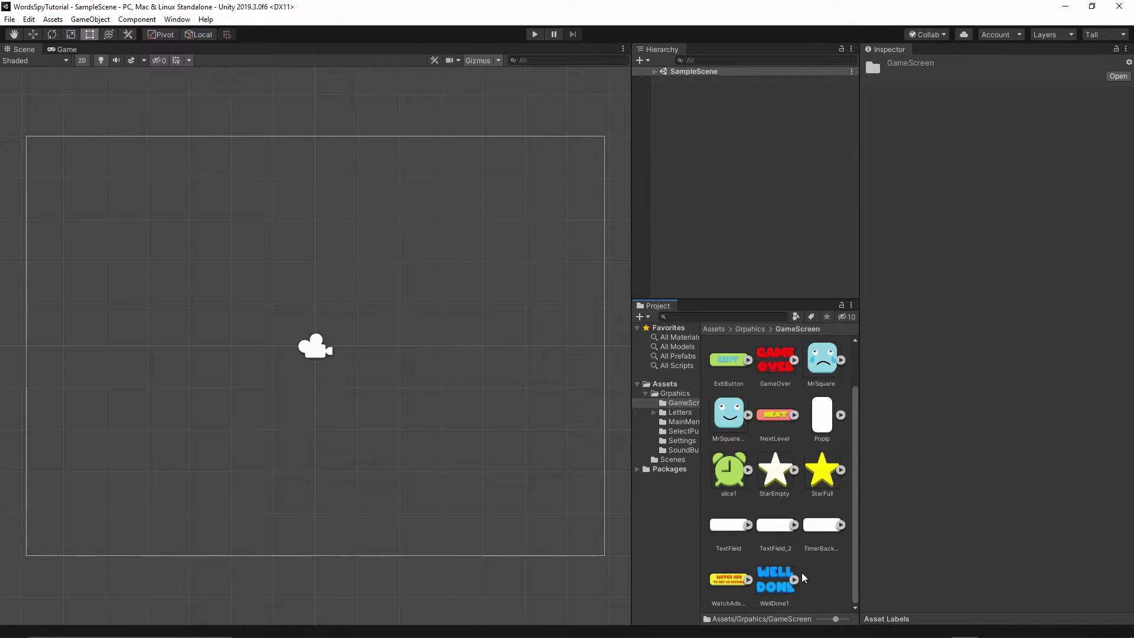
scroll(806, 549, up, 2)
click(761, 329)
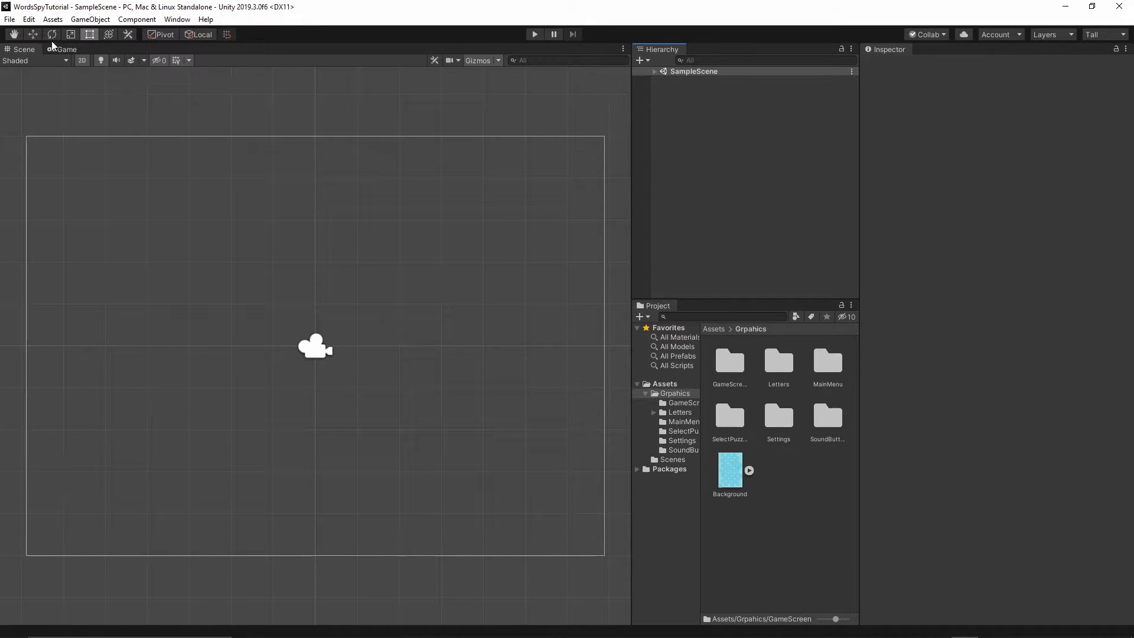
Switch the project's build platform to Android in the Build Settings
click(9, 19)
click(88, 137)
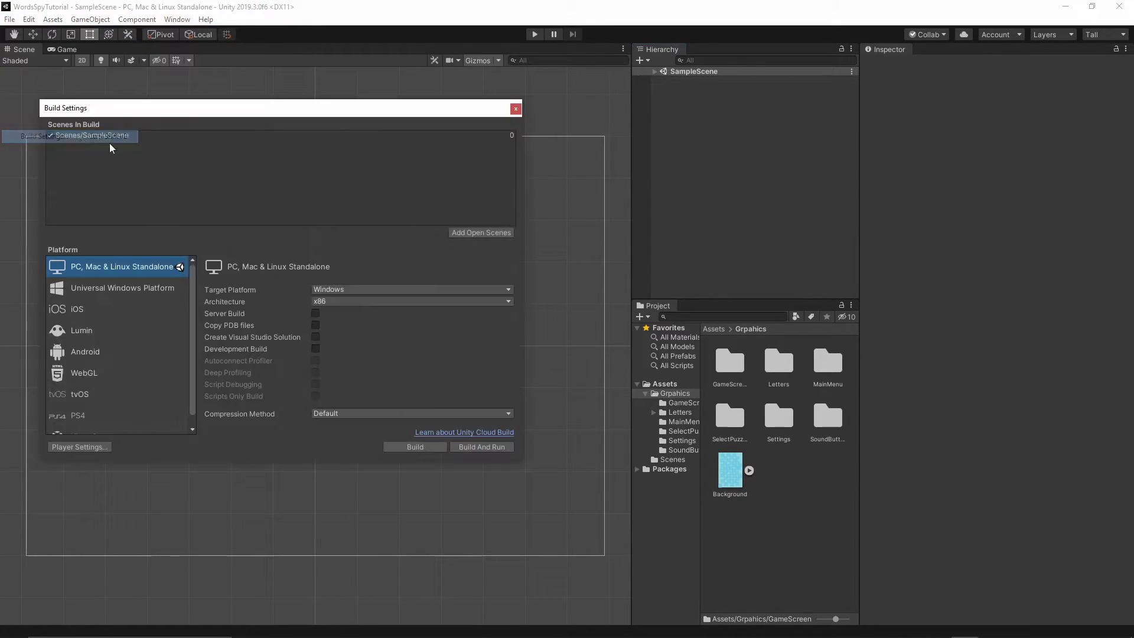
click(84, 358)
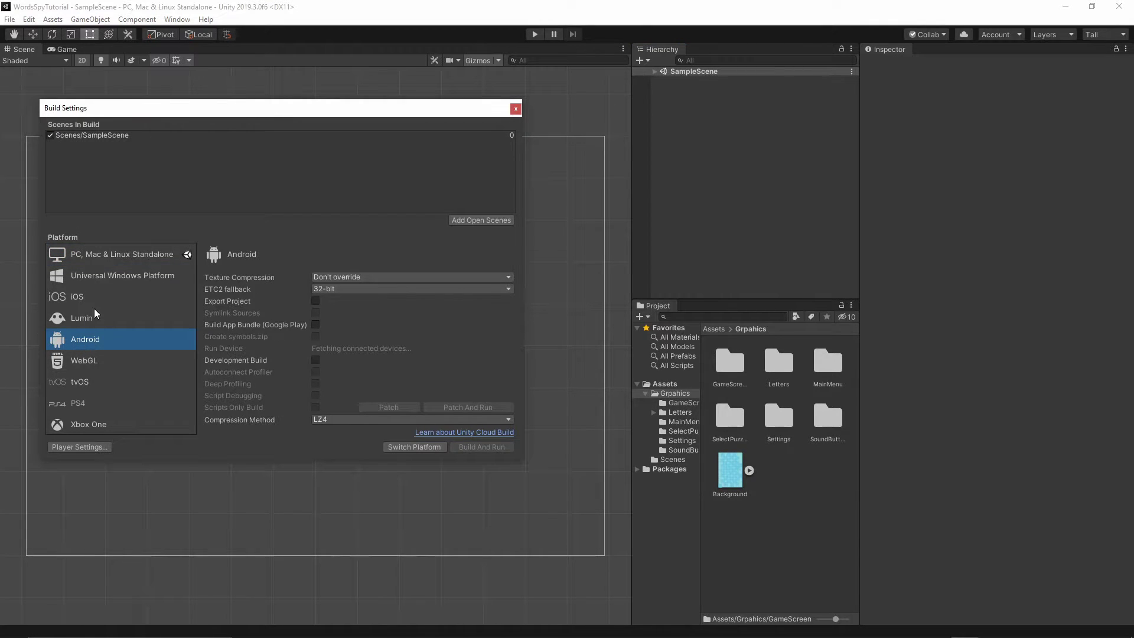
click(415, 447)
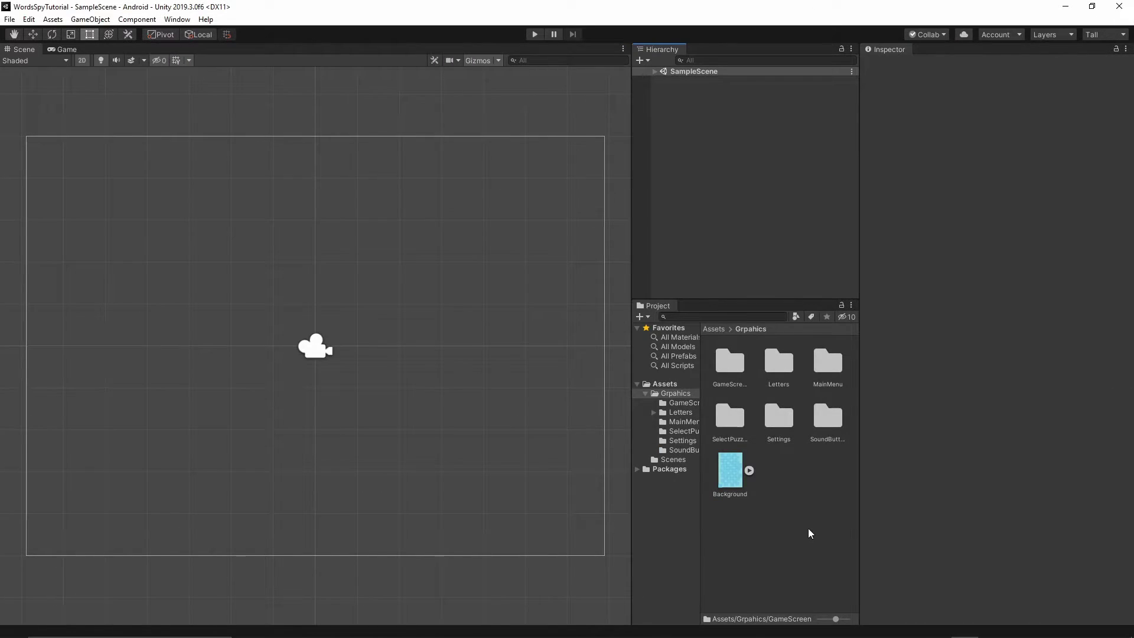
Widen the Project window and its folder tree, and collapse the Grpahics folder in the tree
drag(700, 357, 722, 357)
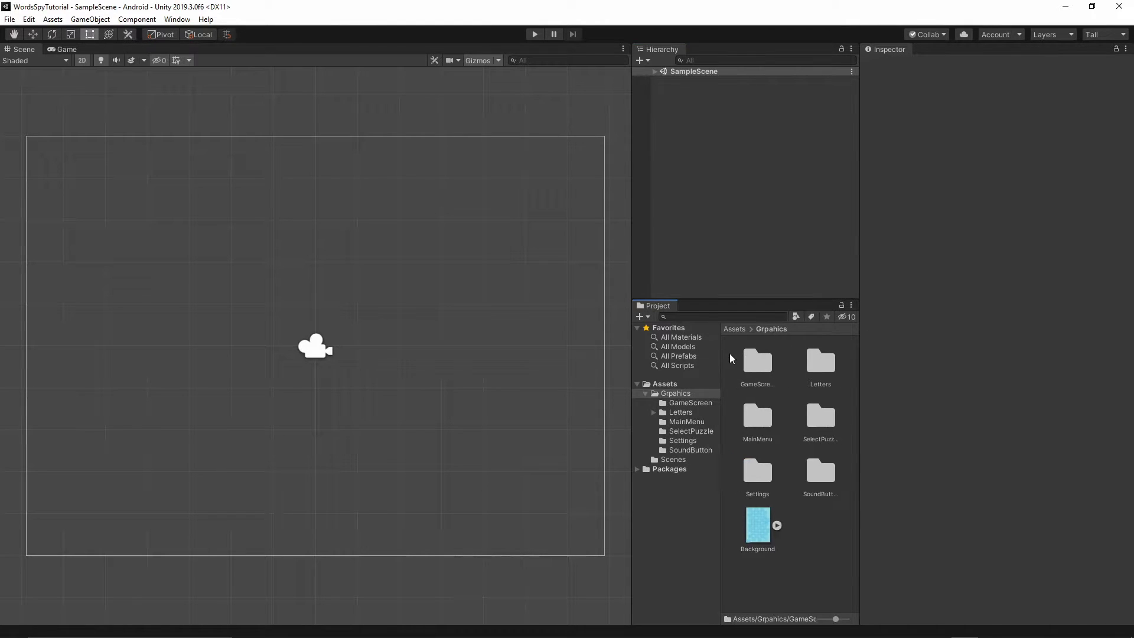
drag(632, 347, 574, 351)
drag(662, 361, 667, 362)
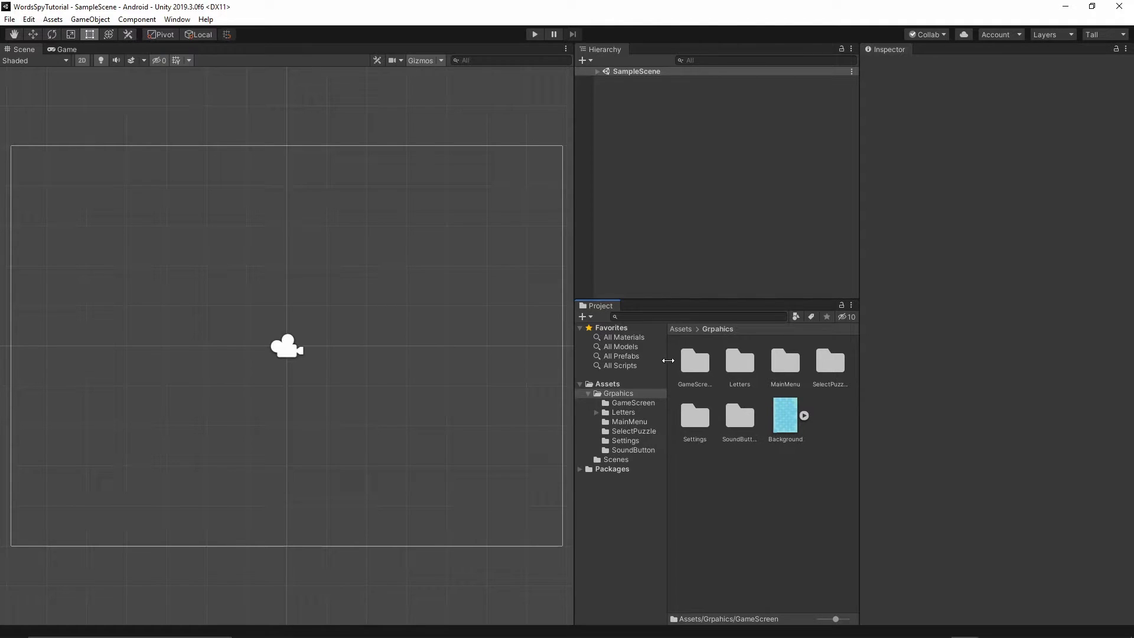
click(588, 393)
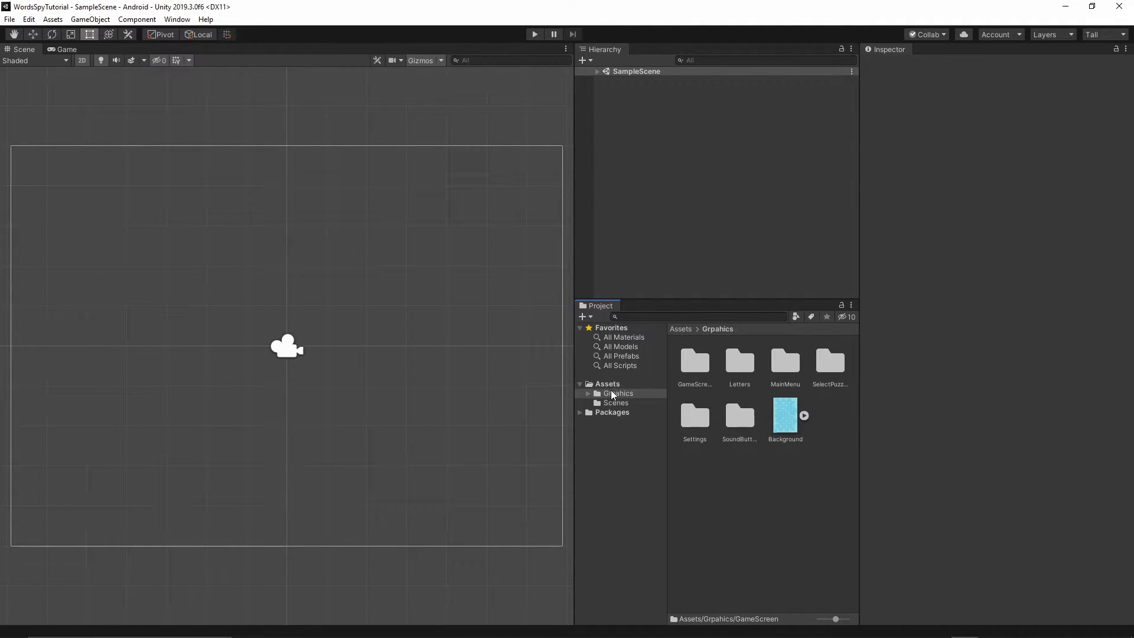
Create a new folder named Scripts in the Assets folder
click(608, 384)
right_click(732, 425)
mouse_move(783, 132)
click(939, 132)
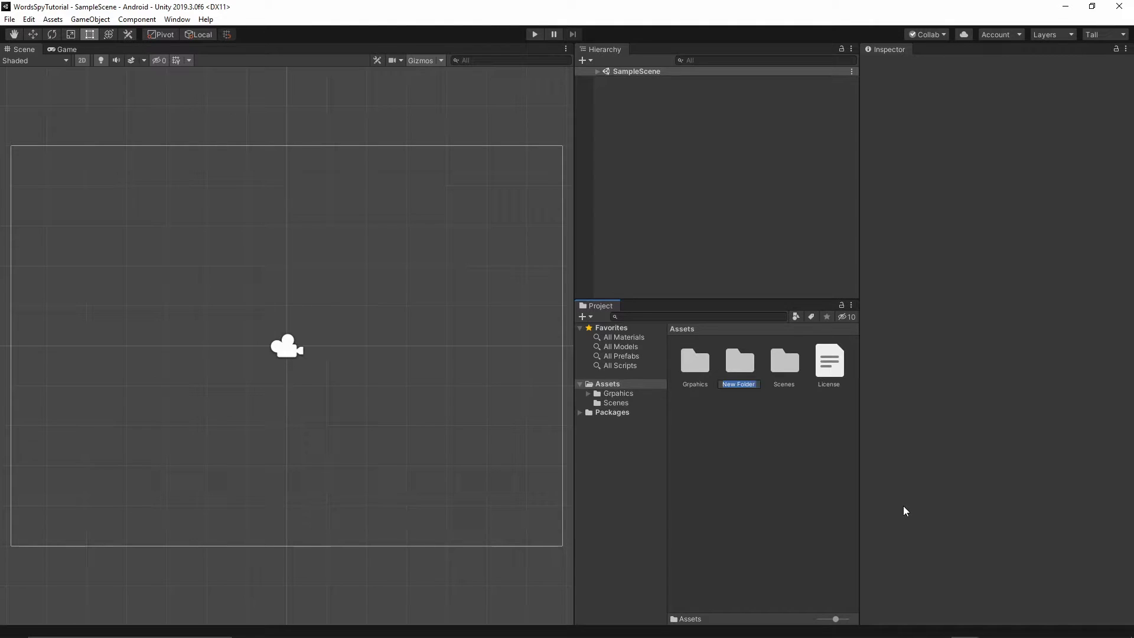
text(Scripts)
key(Return)
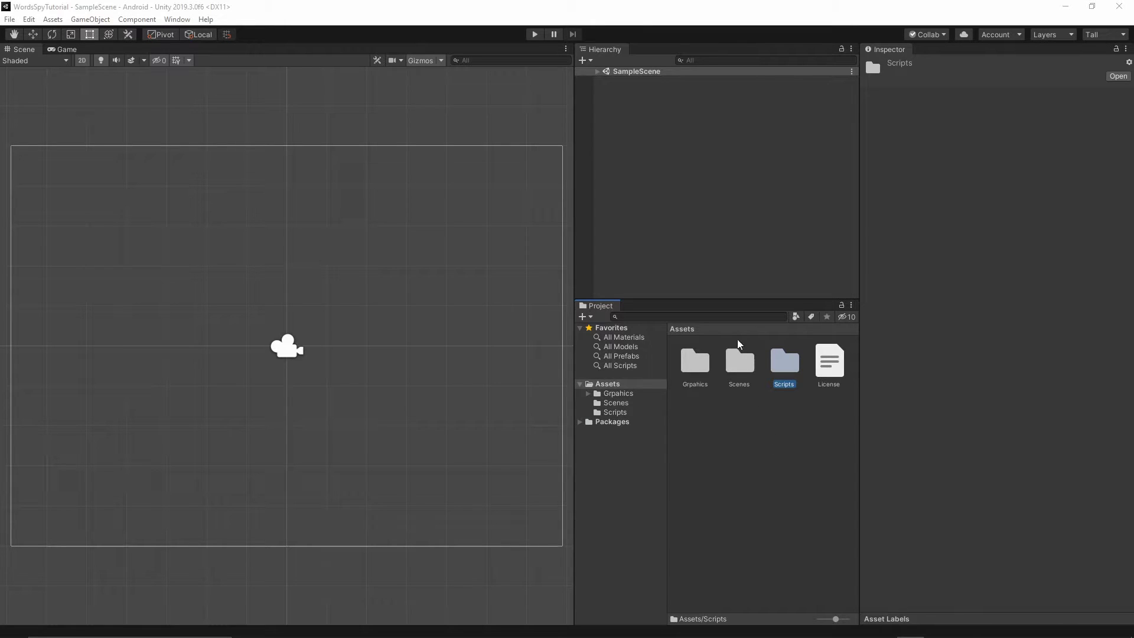
Create a new folder named Resources in the Assets folder
right_click(719, 442)
mouse_move(773, 148)
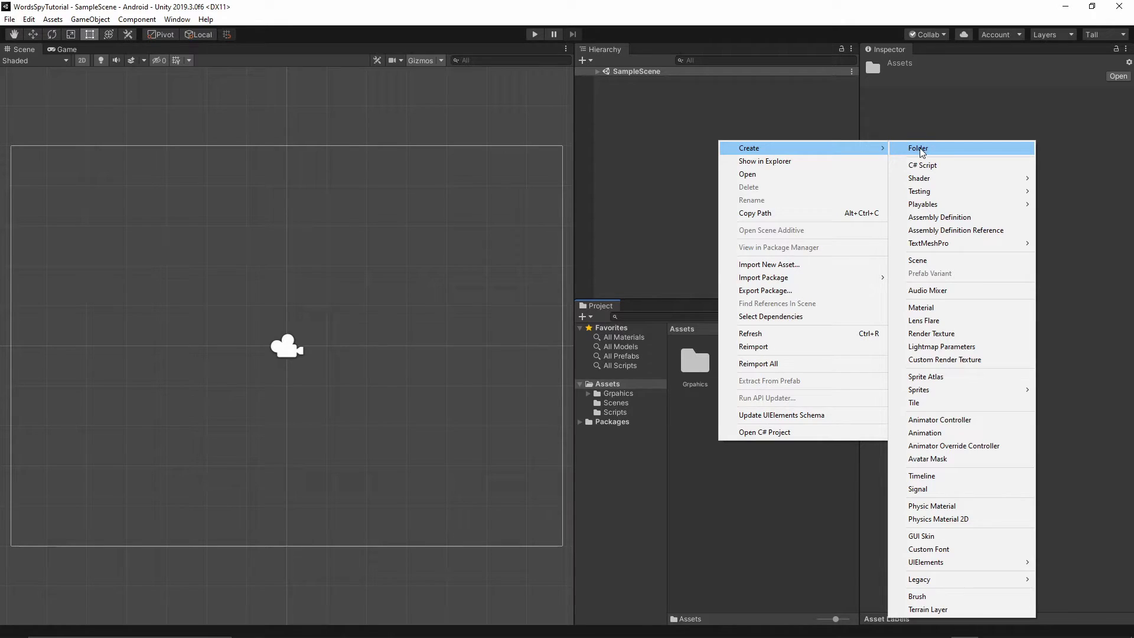
click(951, 148)
text(Resources)
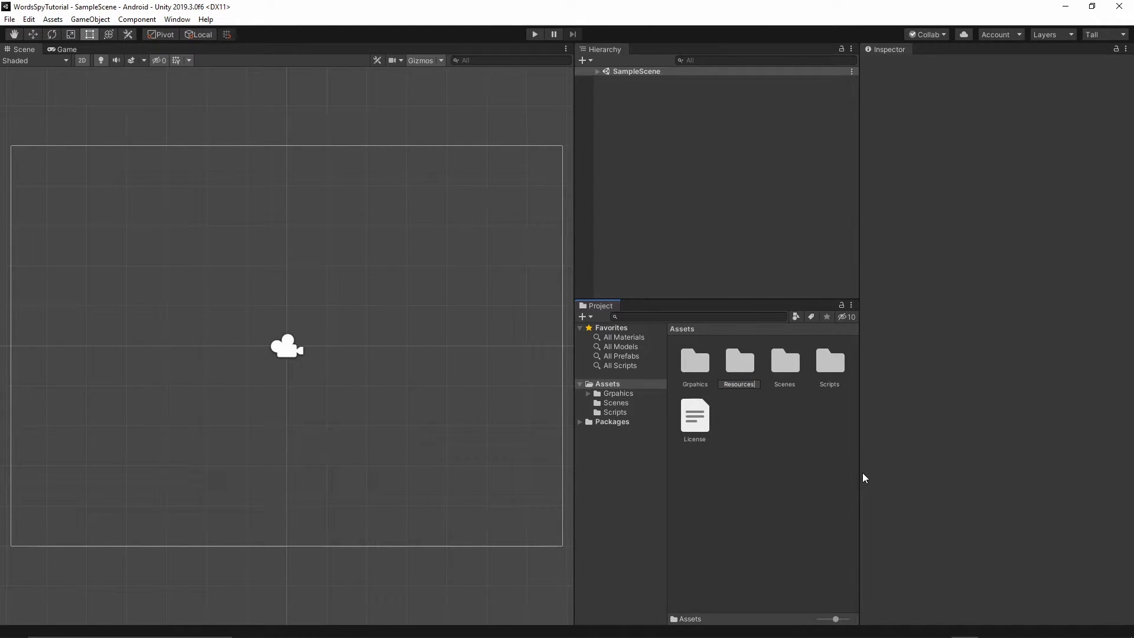
key(Return)
click(740, 508)
click(749, 379)
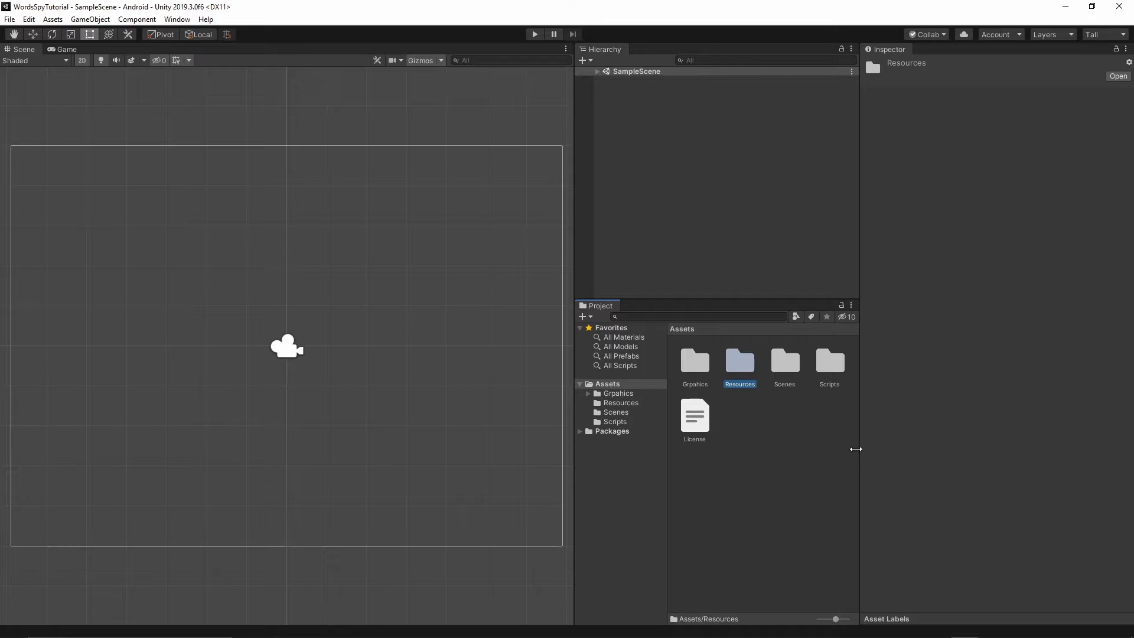
click(737, 506)
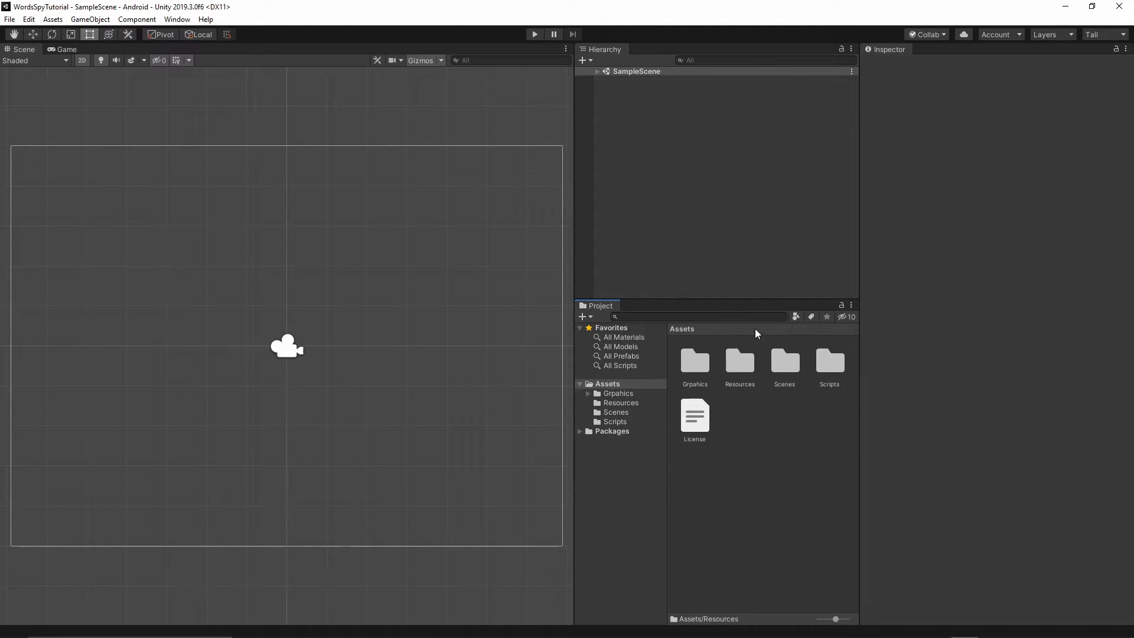
Rename SampleScene in the Scenes folder to MainMenu and reload the open scene
double_click(788, 358)
click(707, 387)
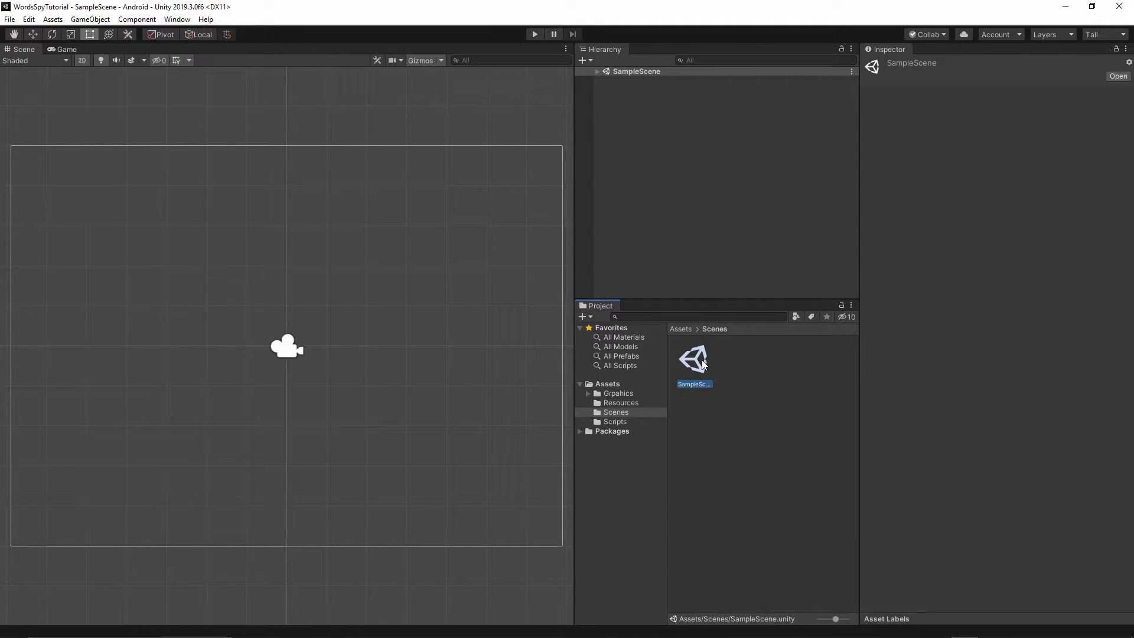
right_click(704, 365)
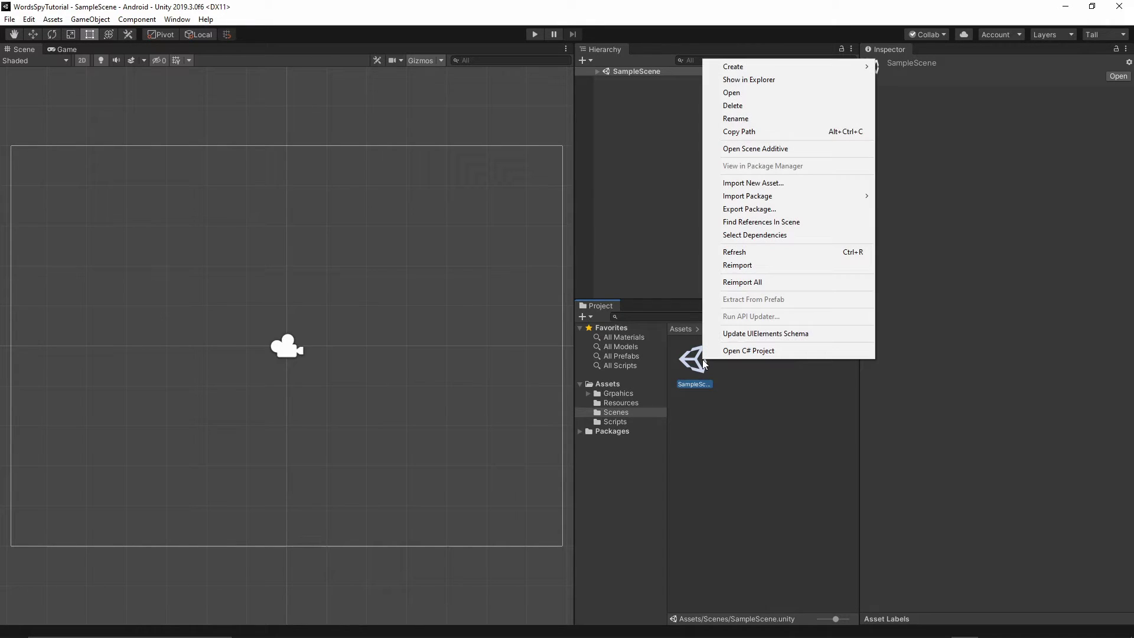
click(745, 118)
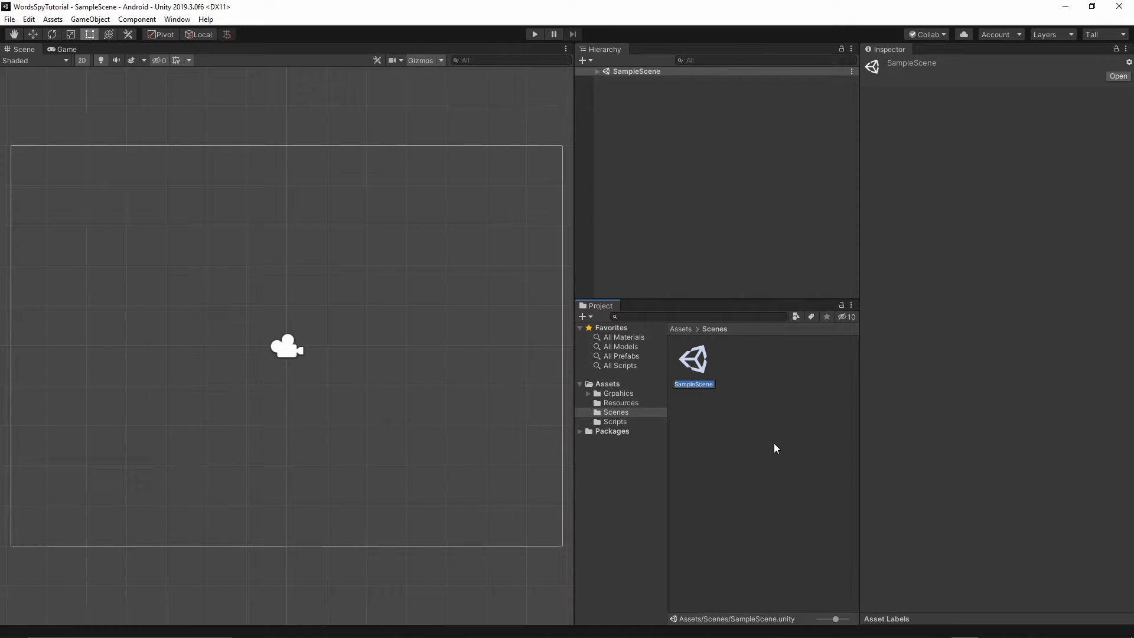
text(MainMenu)
key(Return)
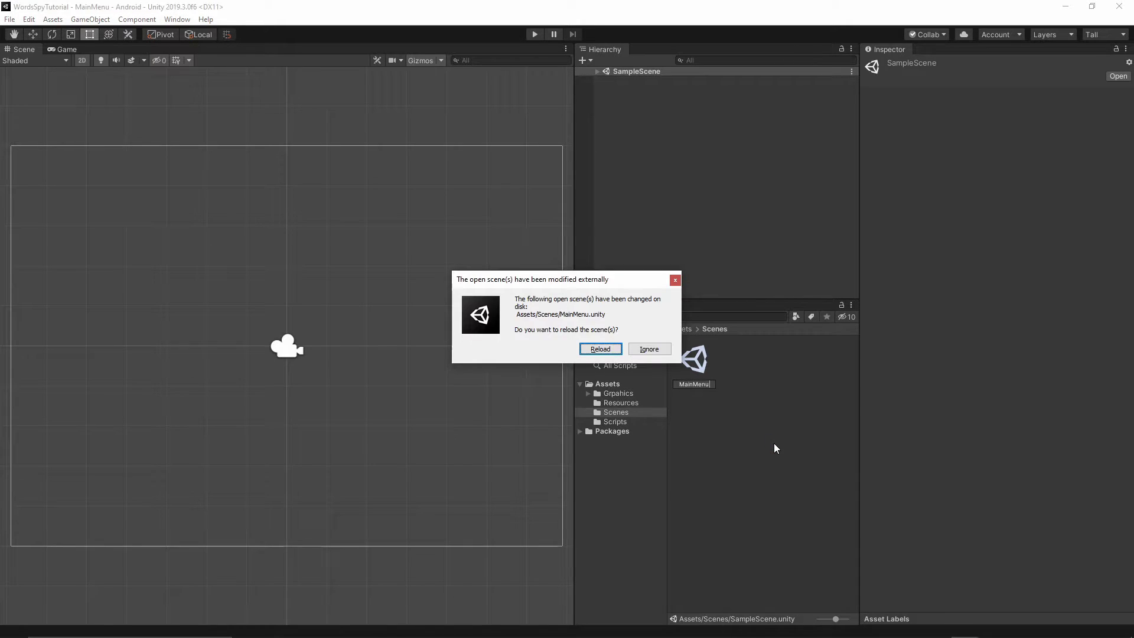
click(602, 349)
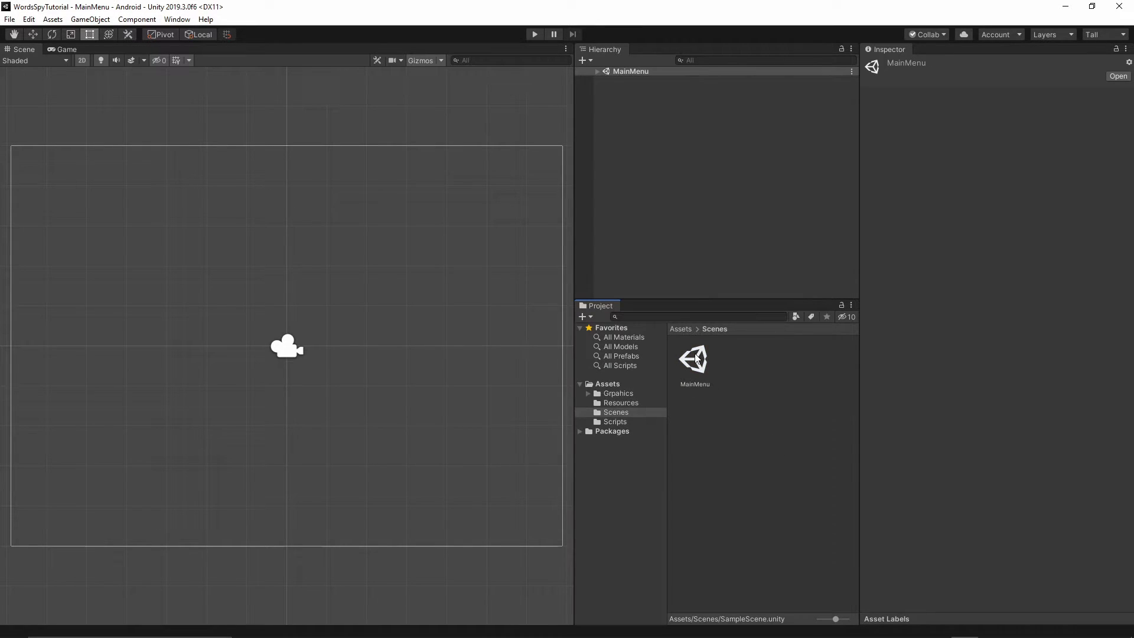
Open the Build Settings and check which scene is listed under Scenes In Build
click(711, 365)
click(9, 19)
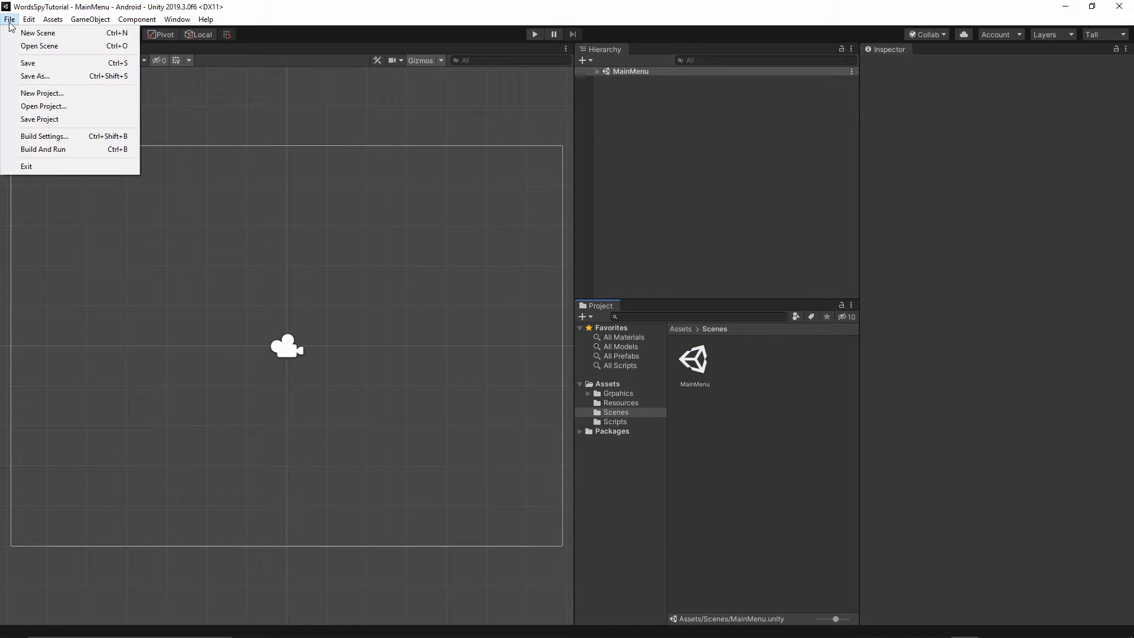
click(36, 136)
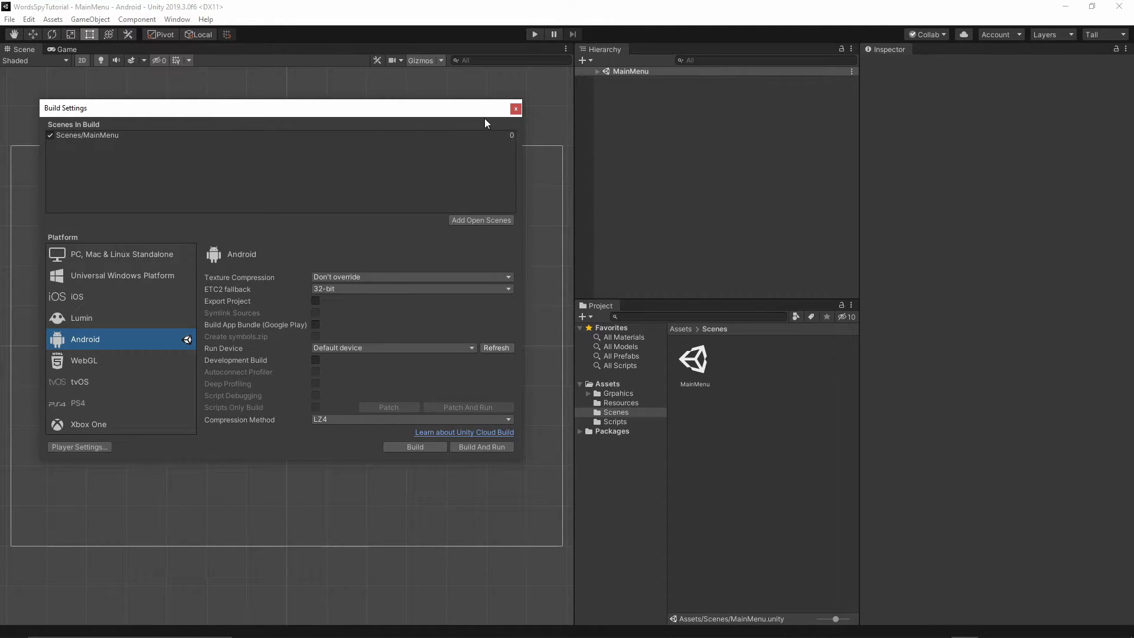
Close the Build Settings and save the MainMenu scene
click(517, 108)
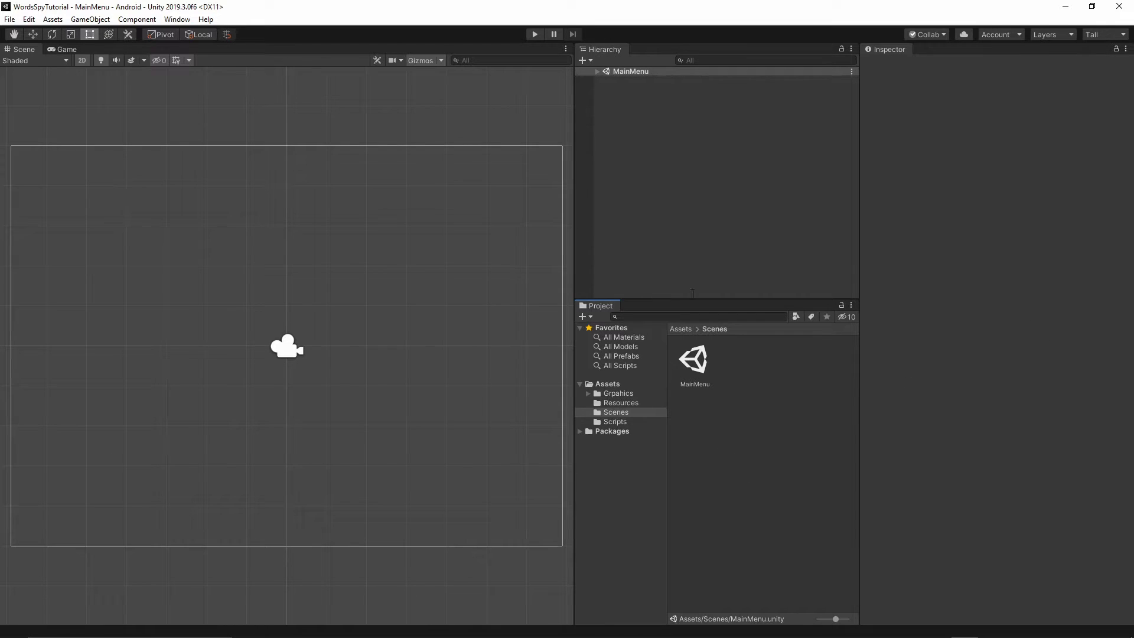
right_click(800, 458)
key(Escape)
click(678, 360)
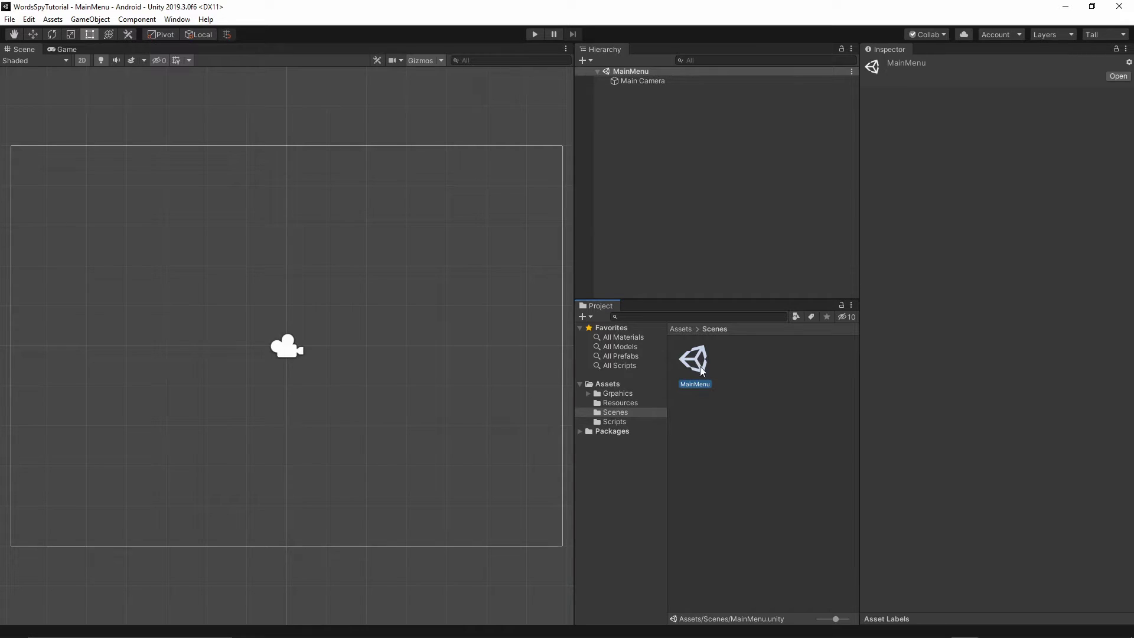
click(756, 423)
click(10, 19)
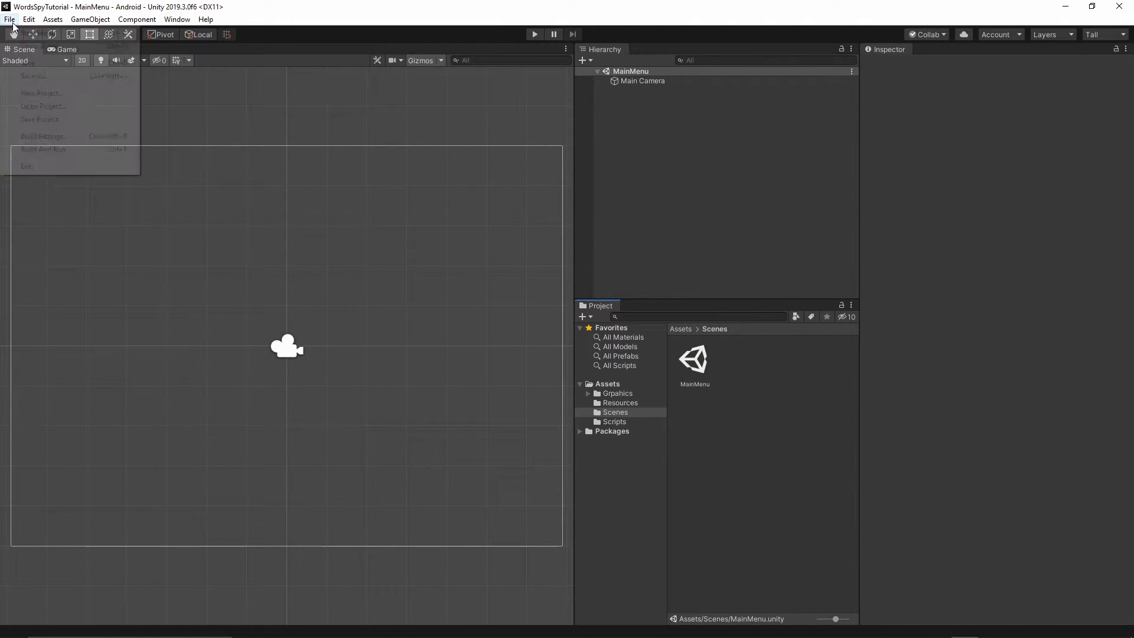
click(33, 66)
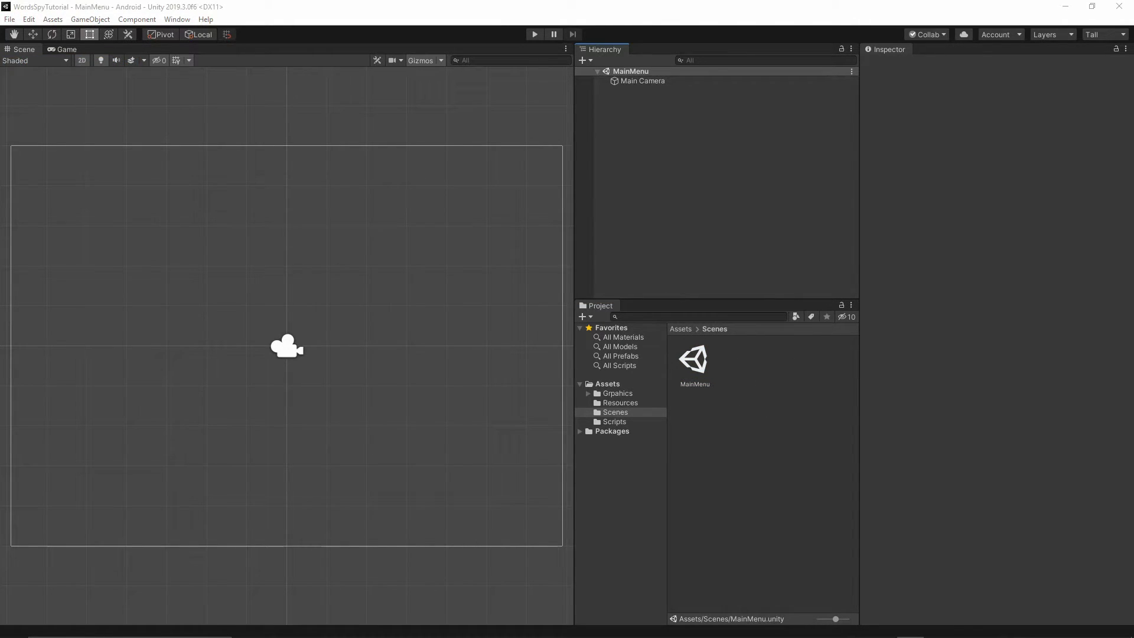
Check the Main Camera's settings and add a UI Canvas to the MainMenu scene
click(630, 82)
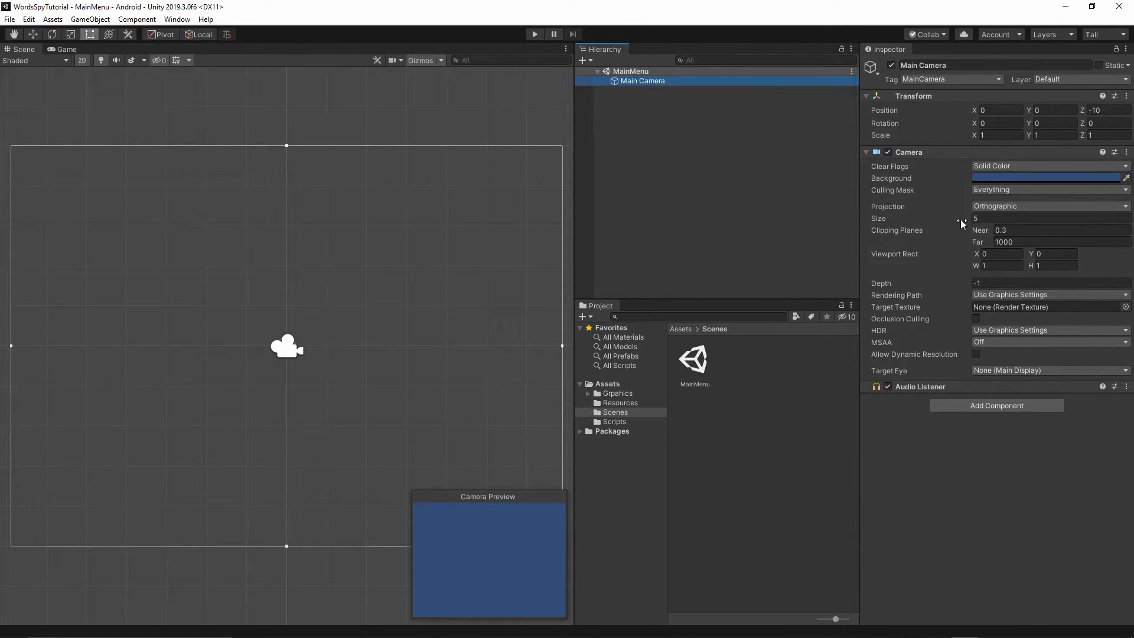
click(778, 251)
right_click(675, 110)
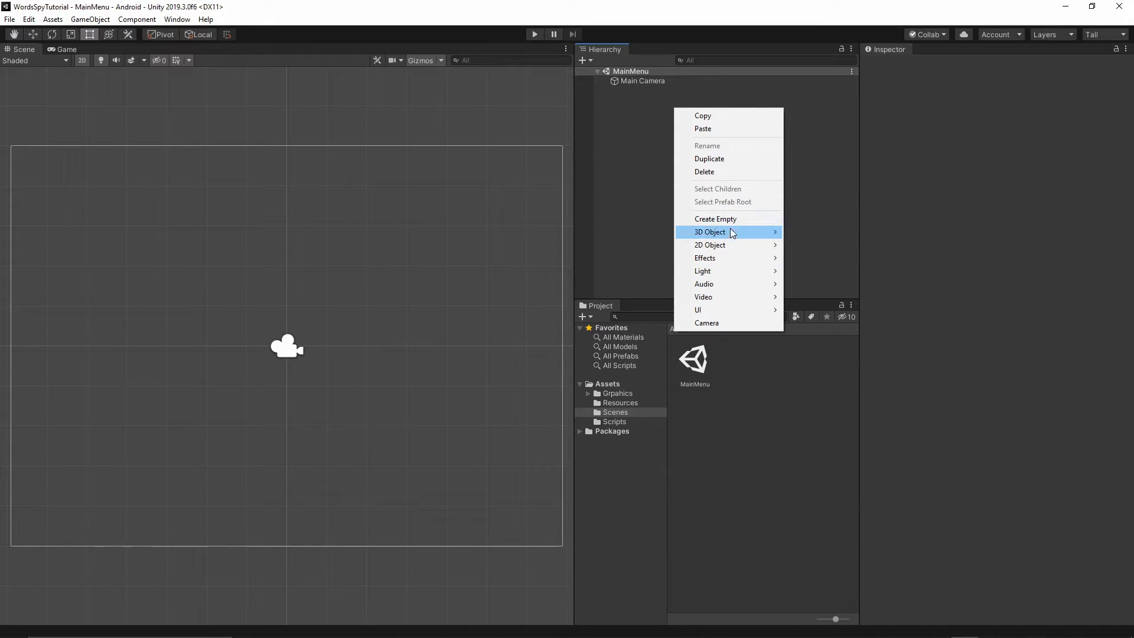
mouse_move(722, 307)
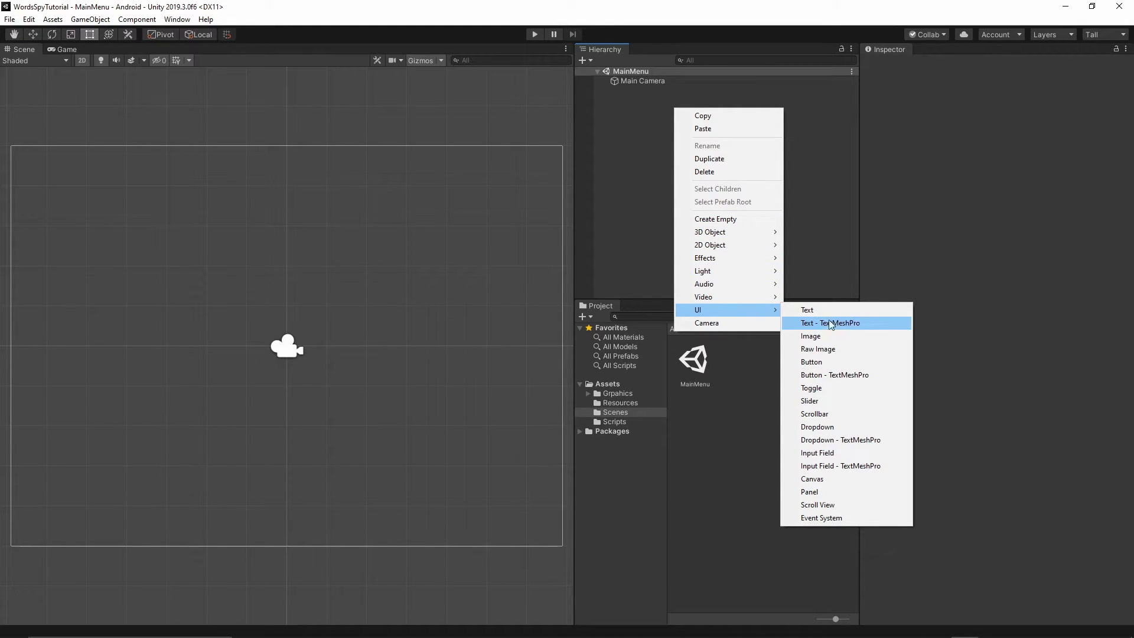
click(824, 480)
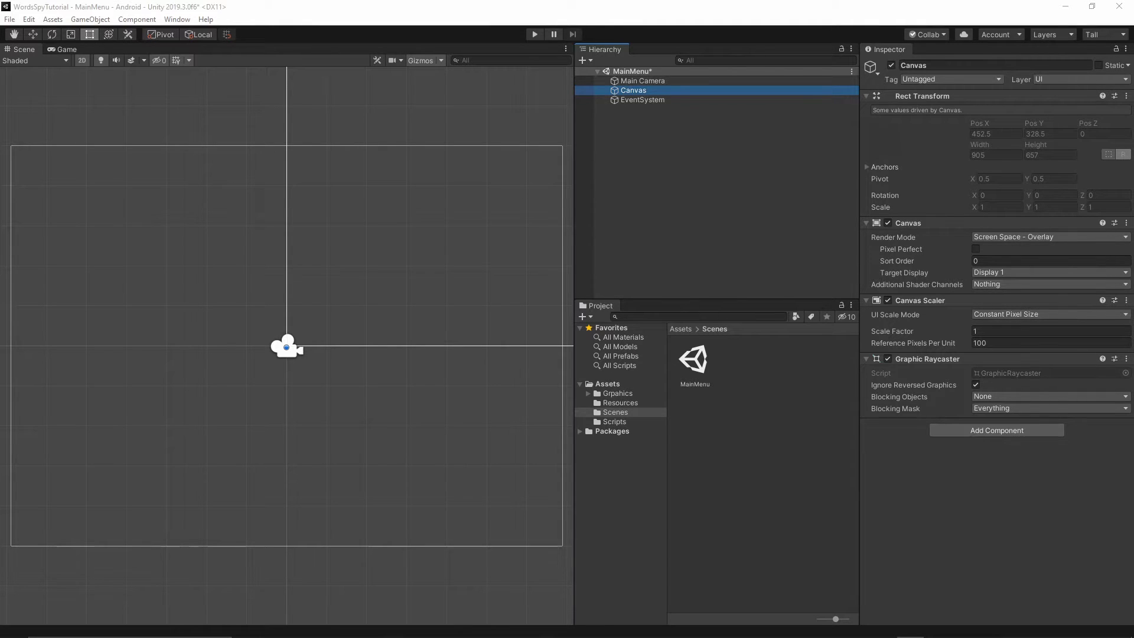
Set the Canvas render mode to Screen Space - Camera and assign the Main Camera as its render camera
click(620, 91)
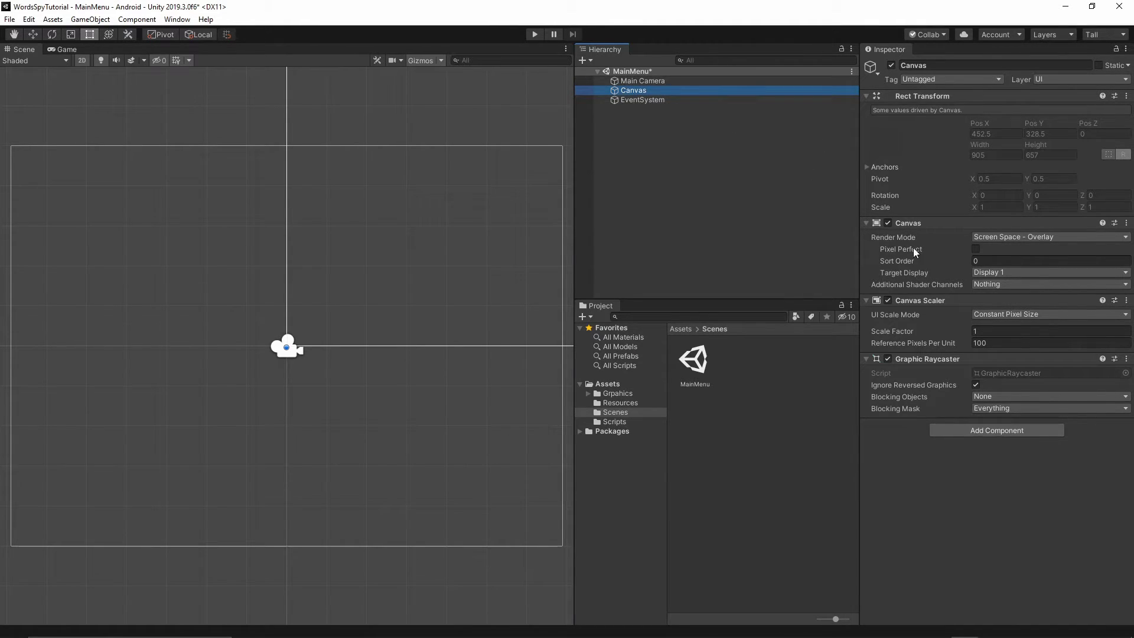
click(1000, 239)
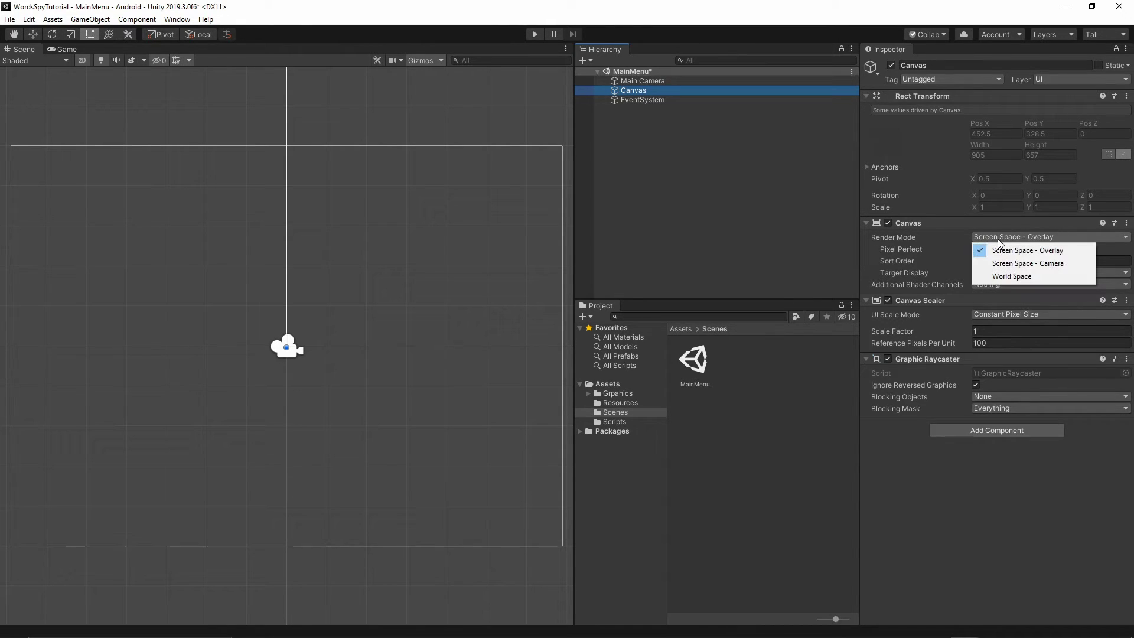
click(1015, 264)
click(651, 81)
drag(651, 80, 1001, 259)
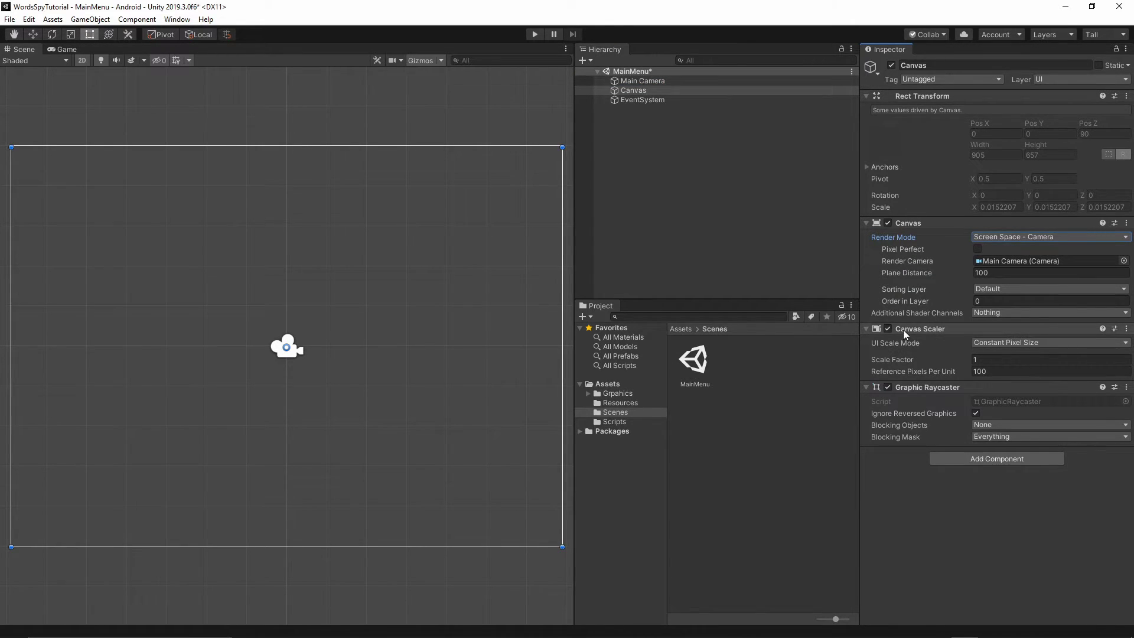
Set the Canvas Scaler to Scale With Screen Size with a reference resolution of 1080 x 1920
click(998, 344)
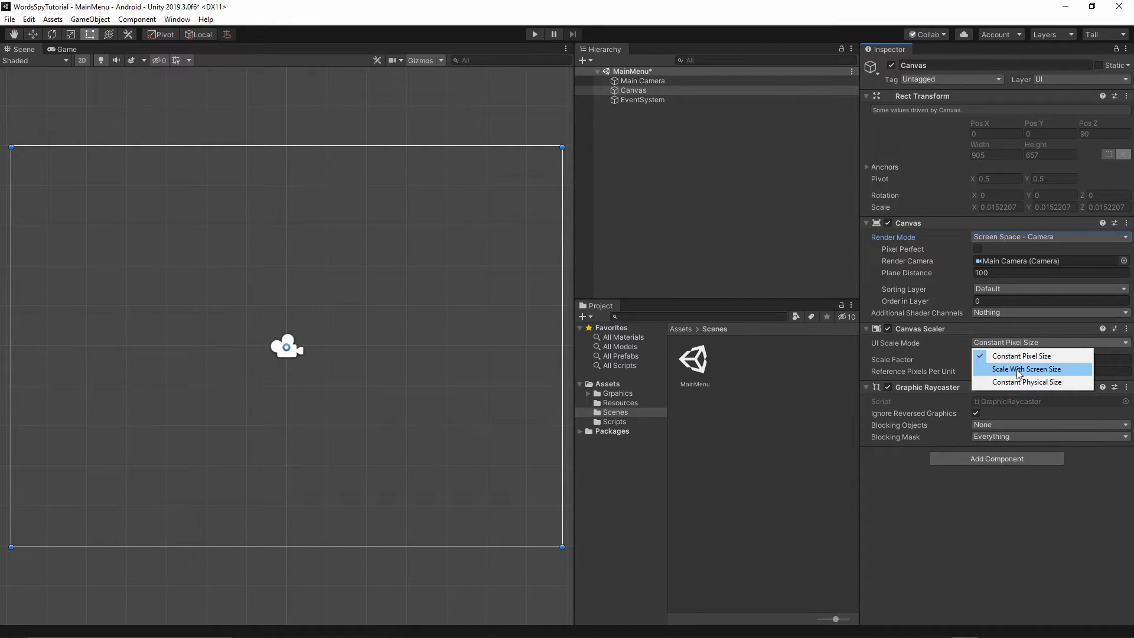
click(1043, 372)
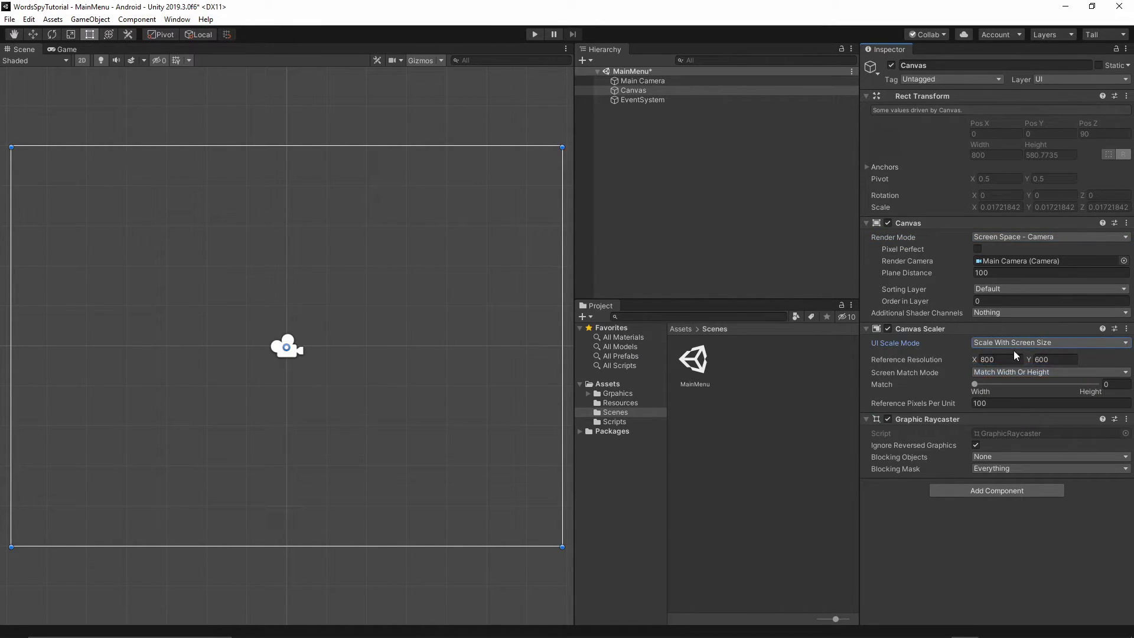
click(997, 359)
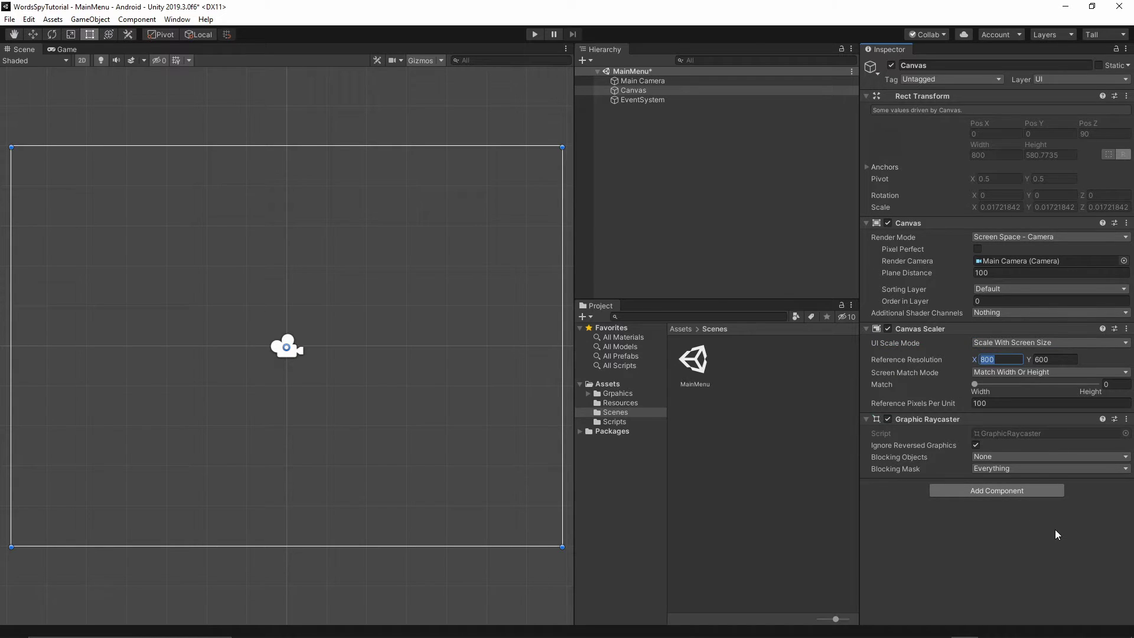
text(1080)
key(Tab)
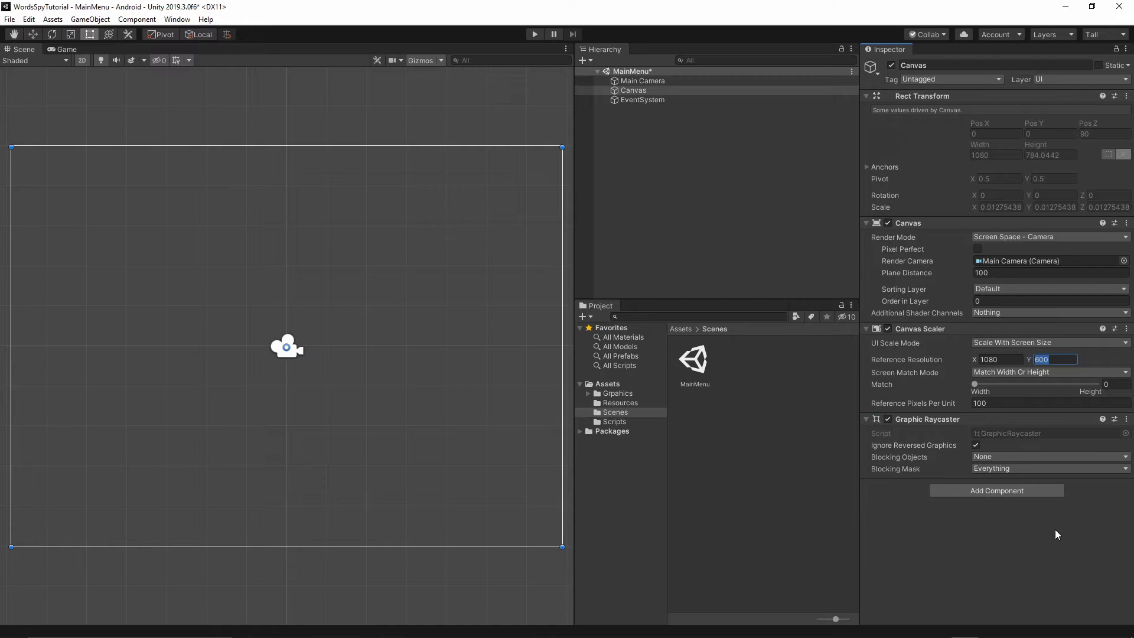
text(1820)
key(Delete)
text(9)
key(Return)
Set the Canvas Scaler's width-height Match value to 0.5
click(1116, 384)
text(0.5)
key(Return)
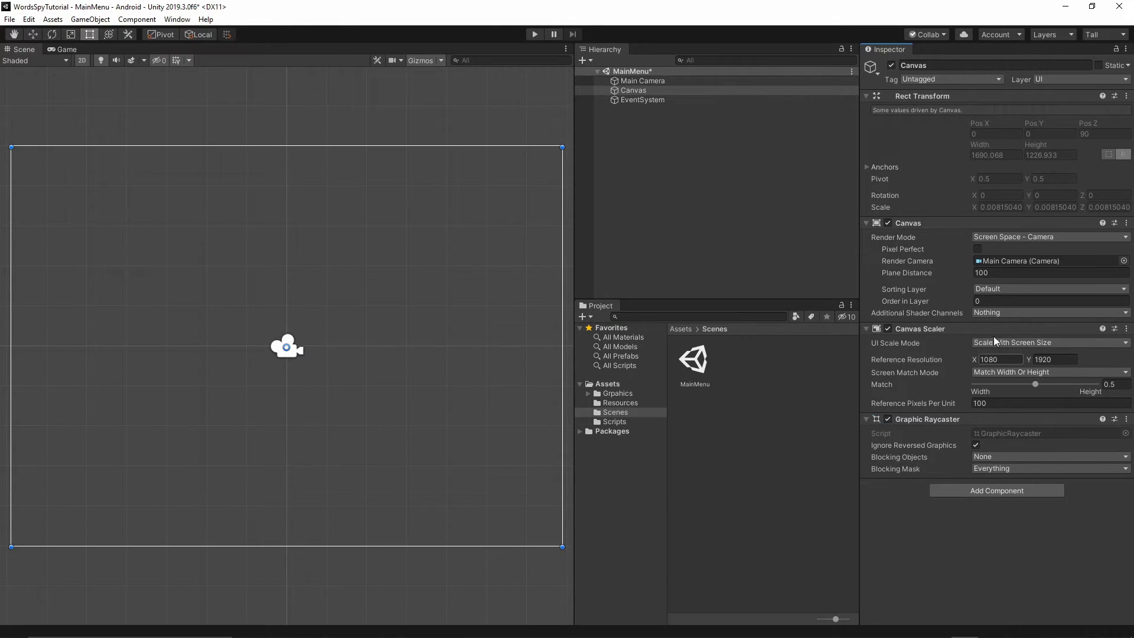
click(842, 244)
Add a UI Image as a child of the Canvas
click(633, 90)
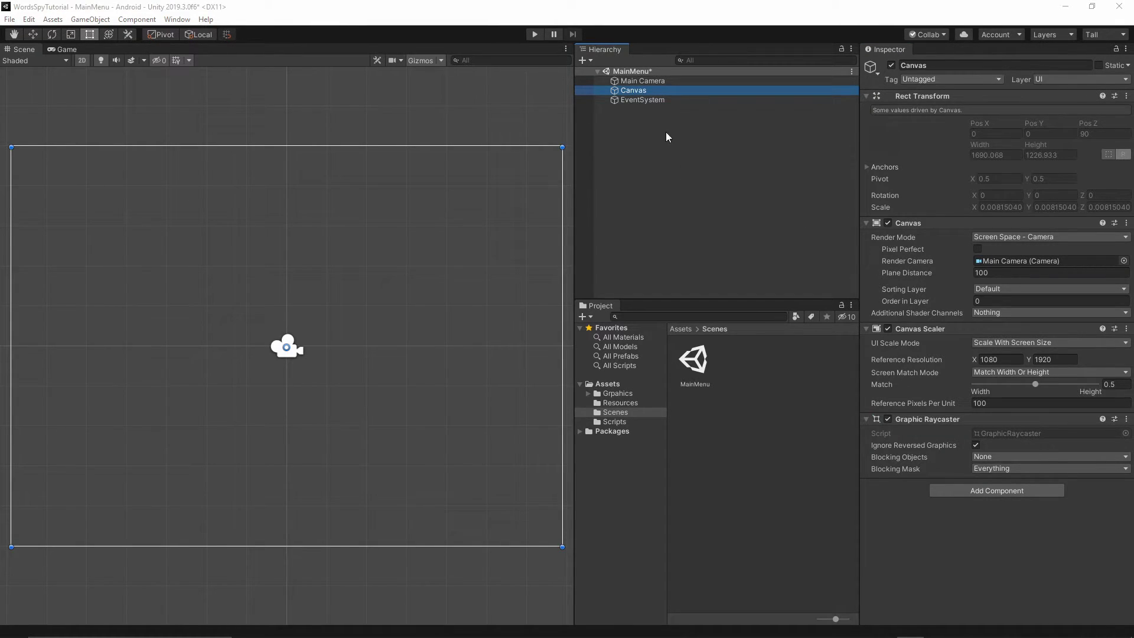
right_click(626, 93)
mouse_move(671, 293)
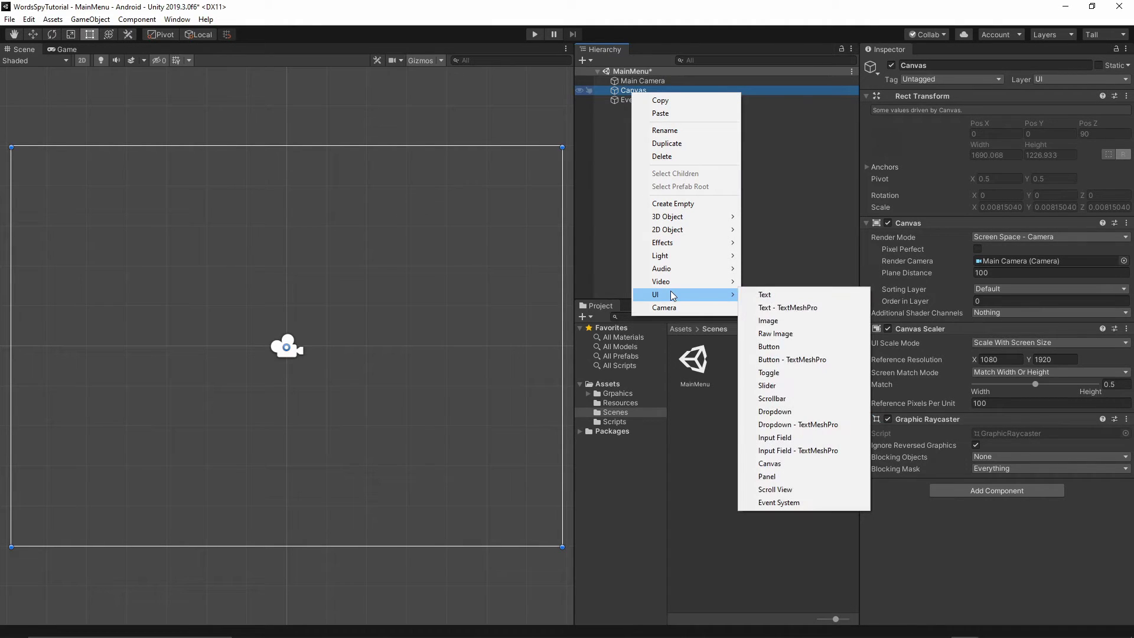
click(785, 321)
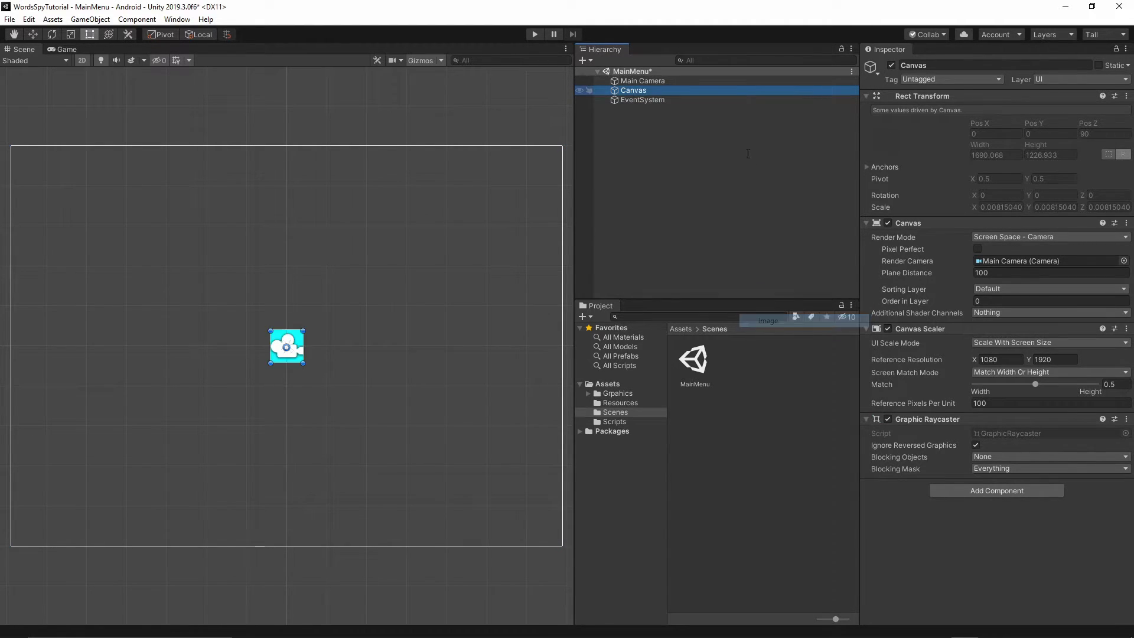
Rename the new Image object to Background
click(941, 64)
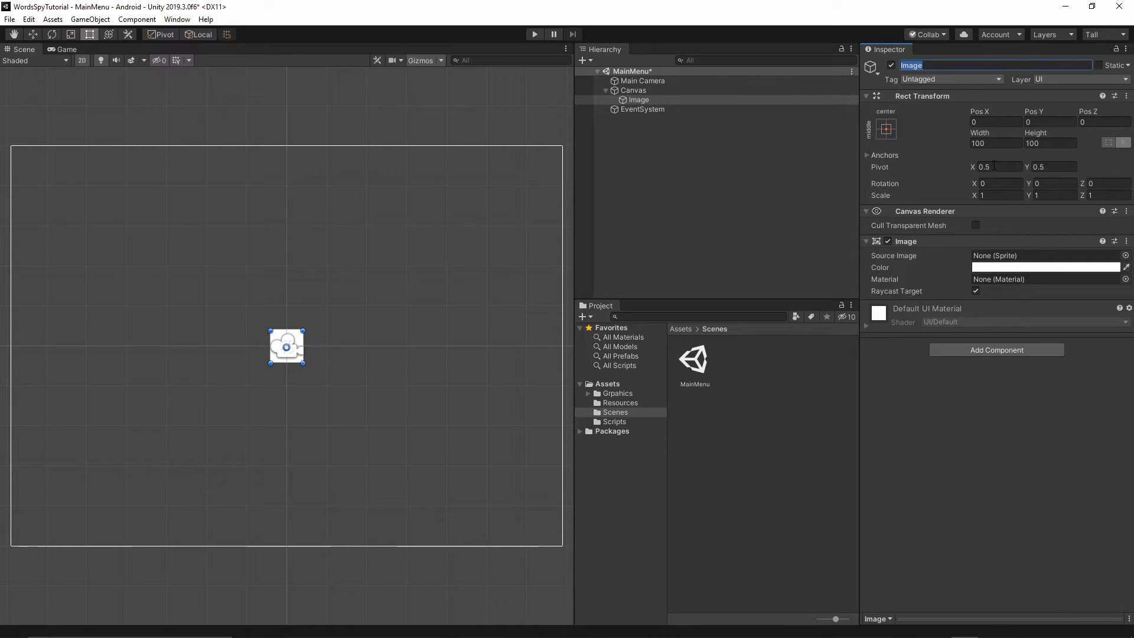
text(Backg)
key(BackSpace)
key(BackSpace)
key(BackSpace)
key(BackSpace)
key(BackSpace)
text(Background)
key(Return)
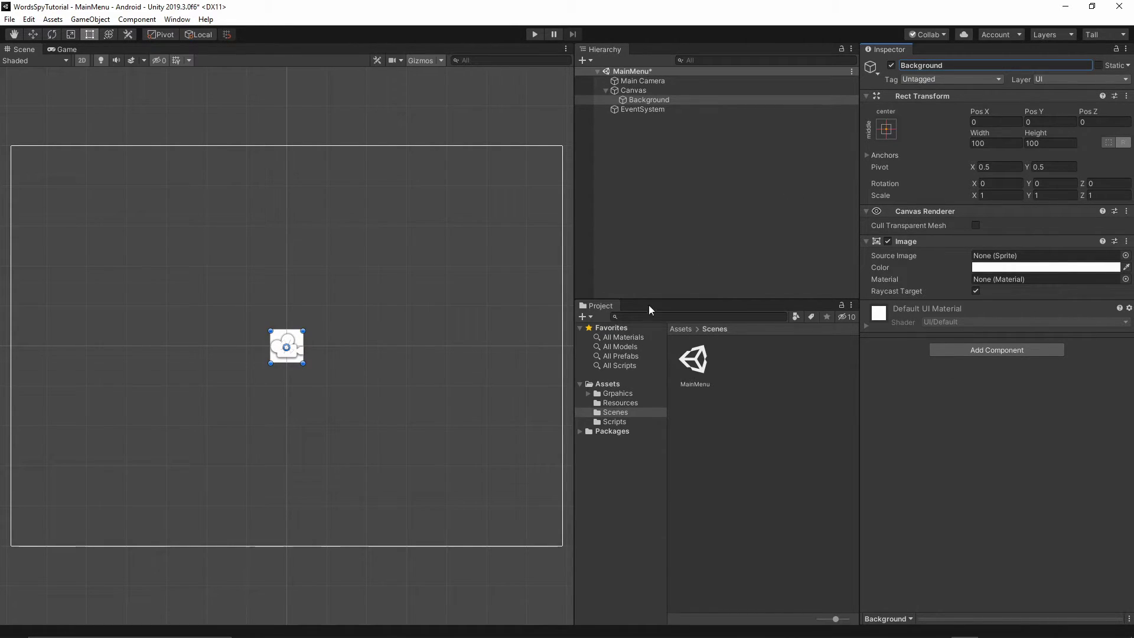
Assign the Background sprite from the Grpahics folder as the Background object's source image and set it to native size
click(600, 393)
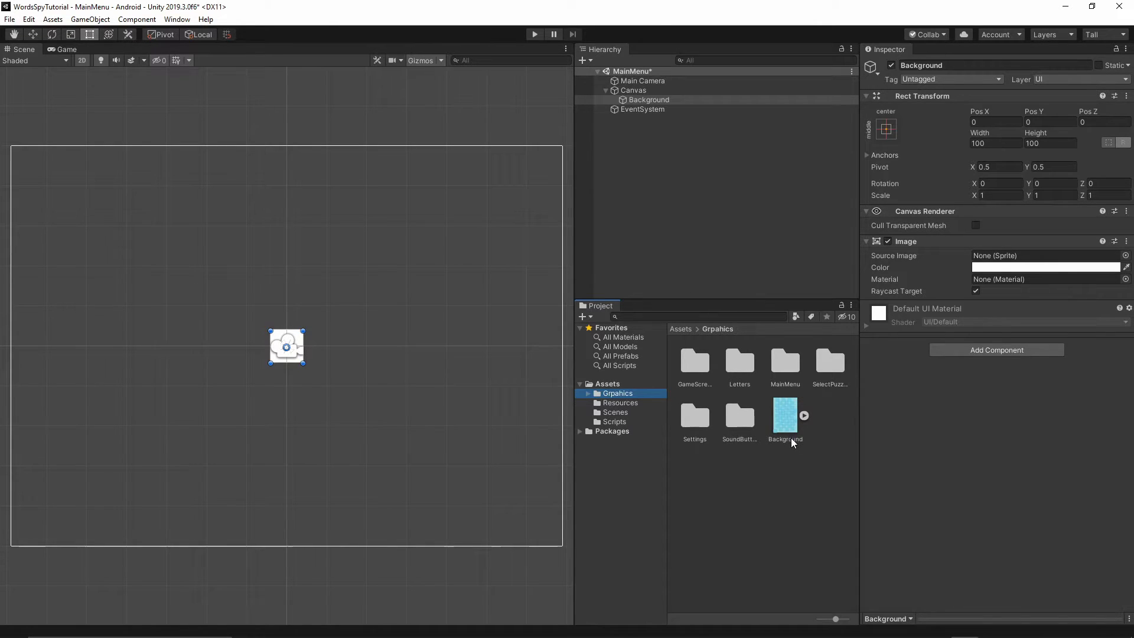
drag(785, 420, 1003, 263)
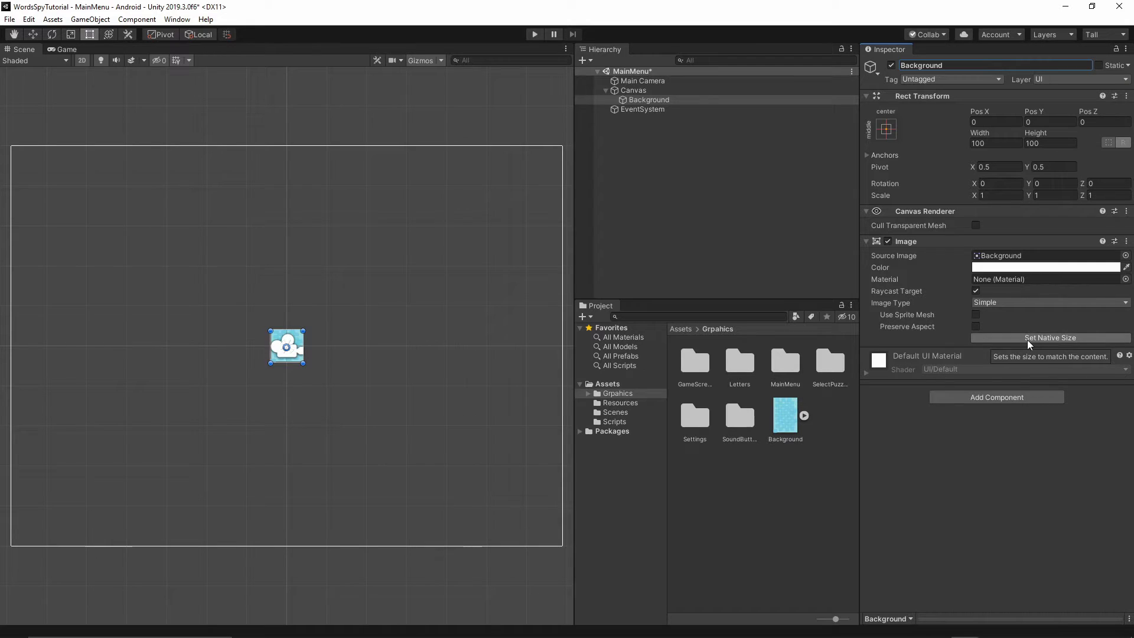
click(1062, 338)
click(1061, 339)
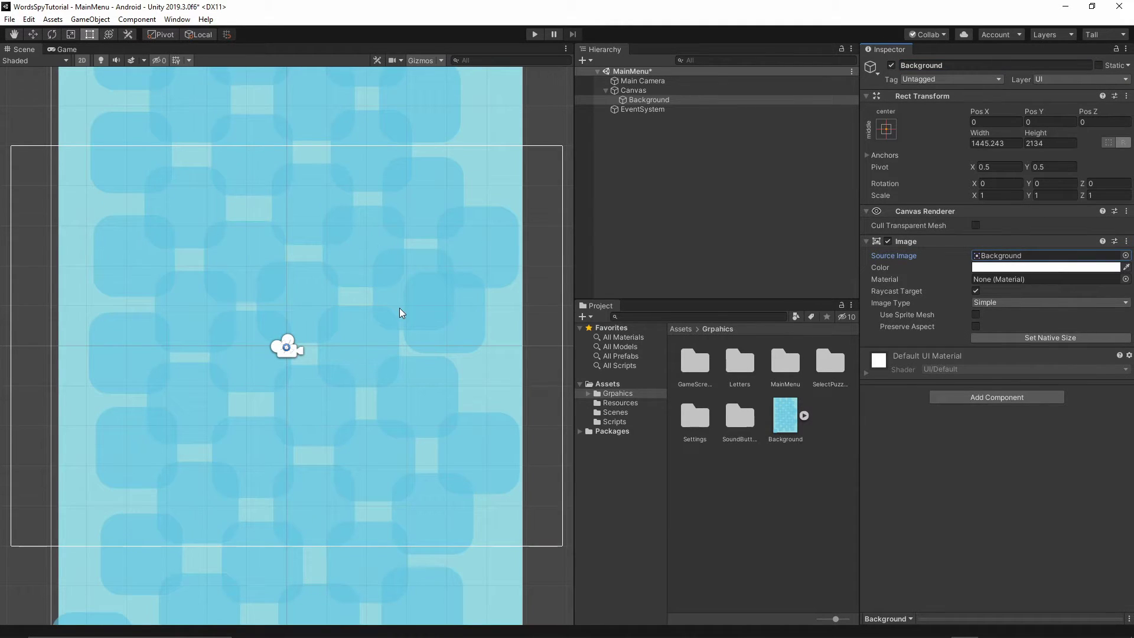
scroll(443, 254, down, 3)
scroll(449, 259, down, 3)
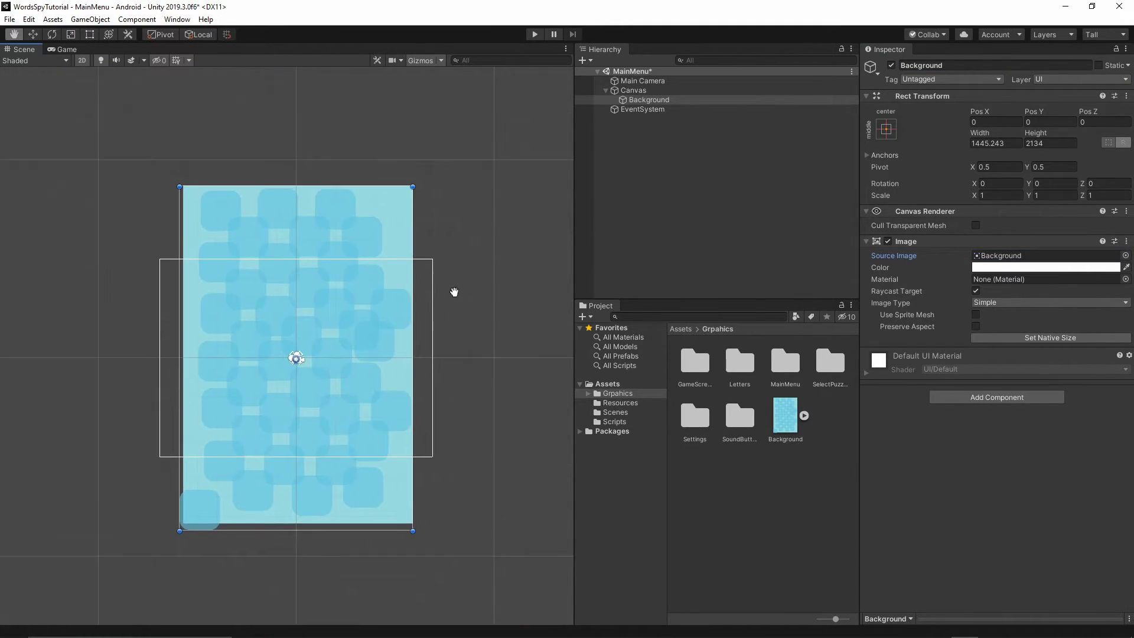
Switch to the Game view and set its display resolution to 1080x1920
click(61, 50)
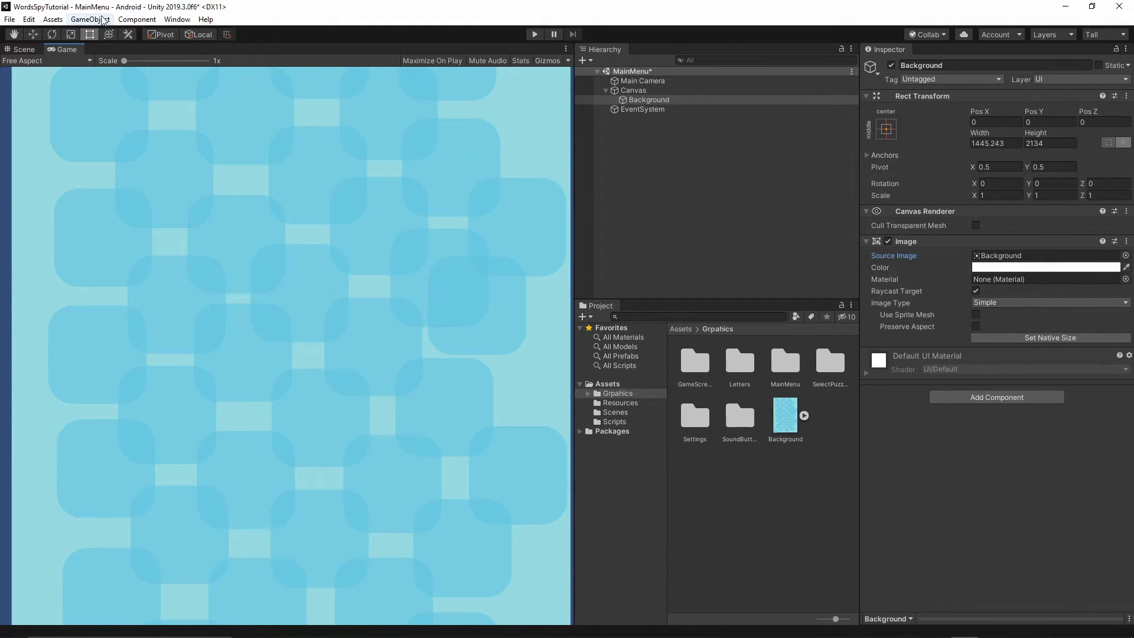
click(79, 59)
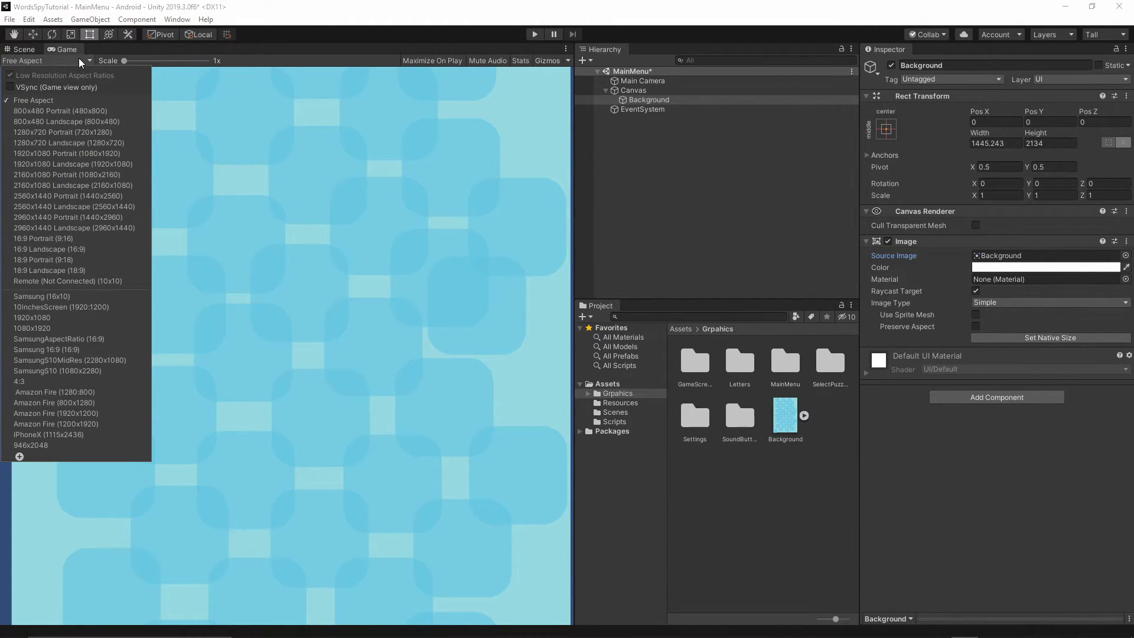
click(45, 328)
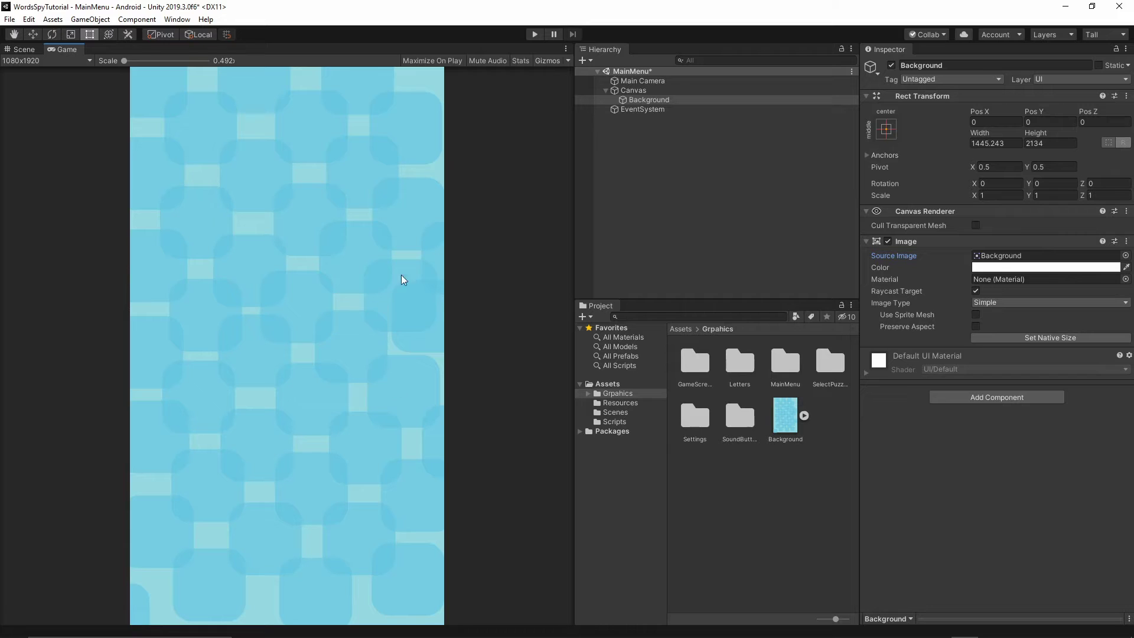
Examine the Aspect Ratio and Fixed Resolution types for a custom Game view size without adding one
click(69, 61)
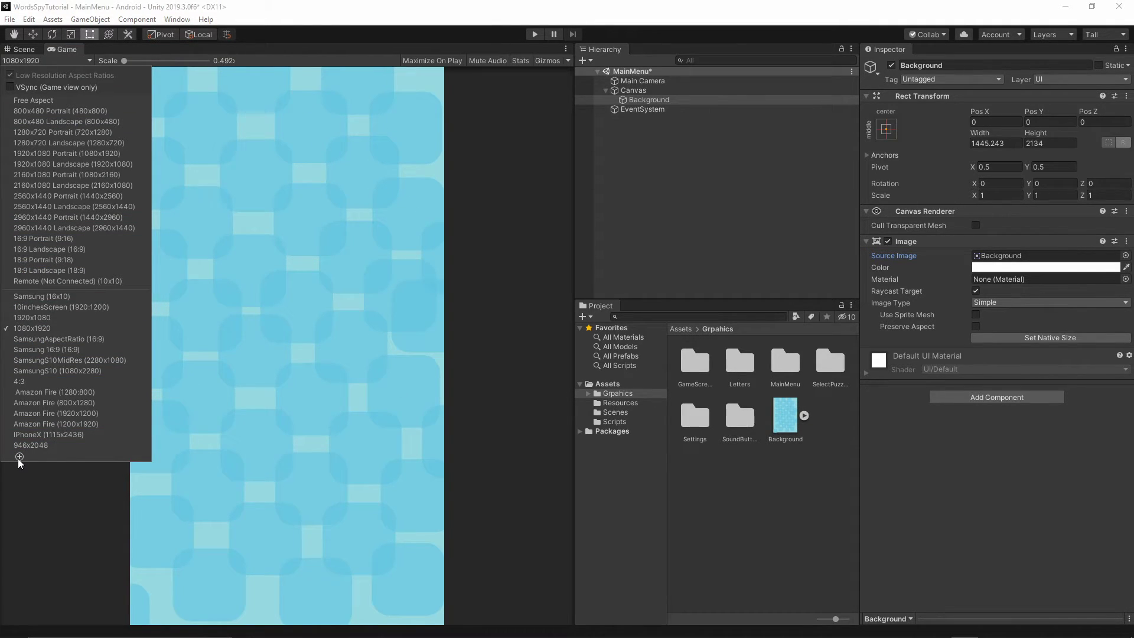
click(107, 496)
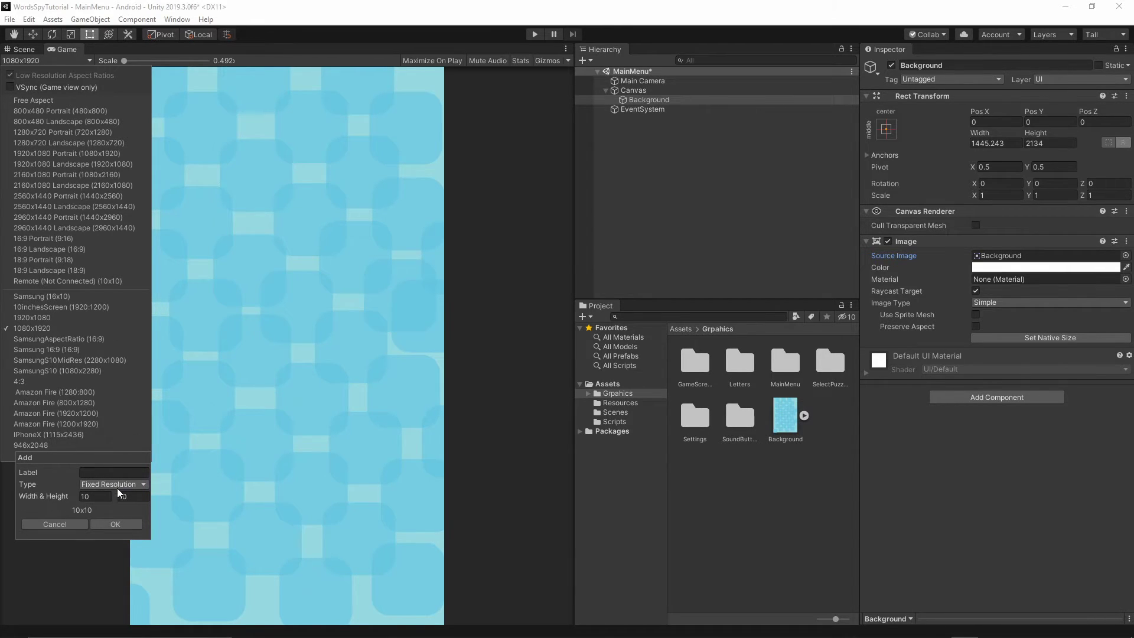
click(117, 486)
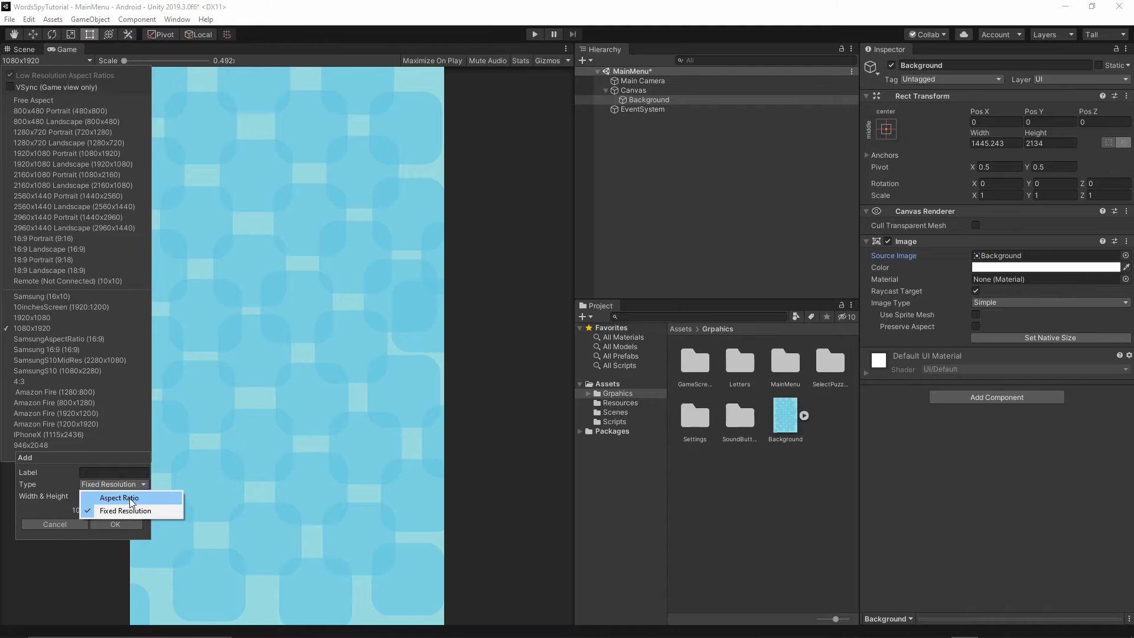
click(127, 498)
click(110, 484)
click(112, 509)
click(66, 526)
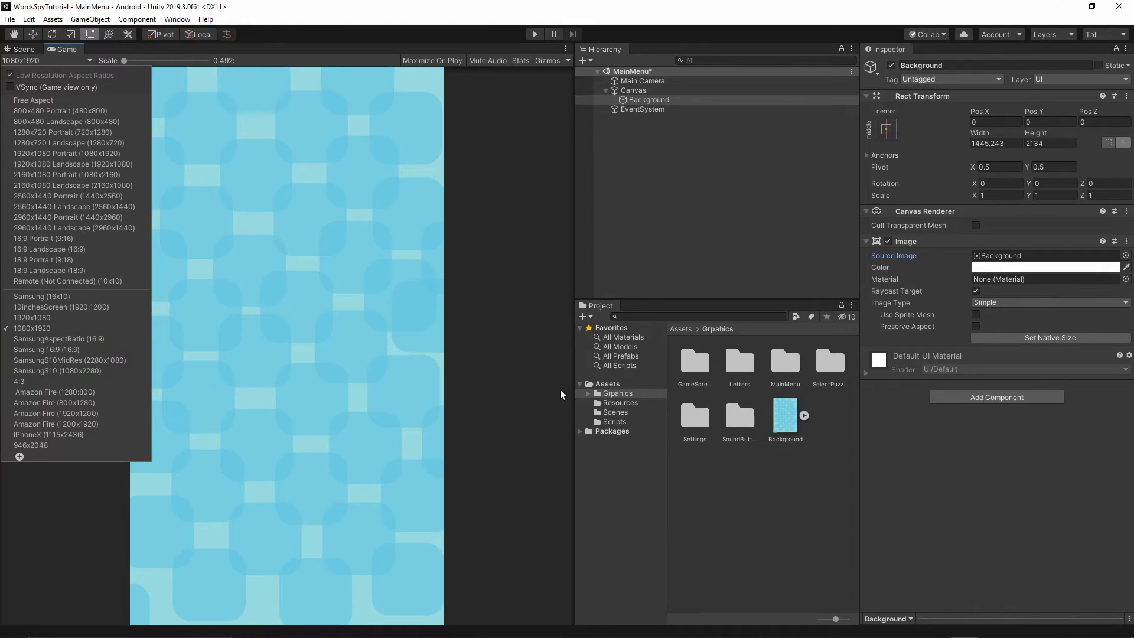
click(464, 446)
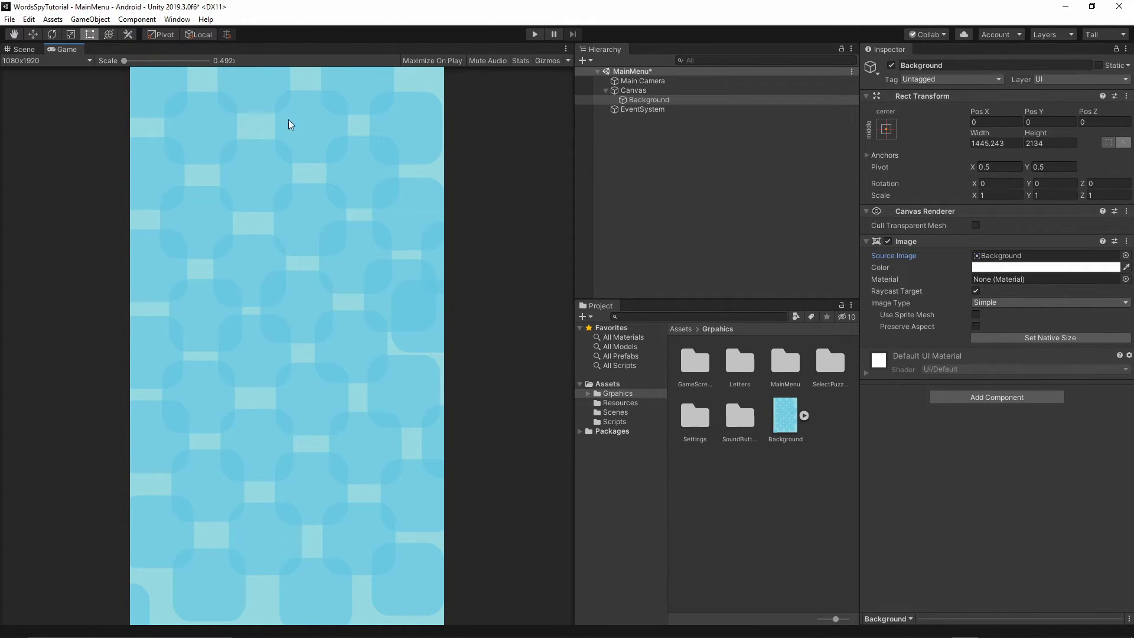
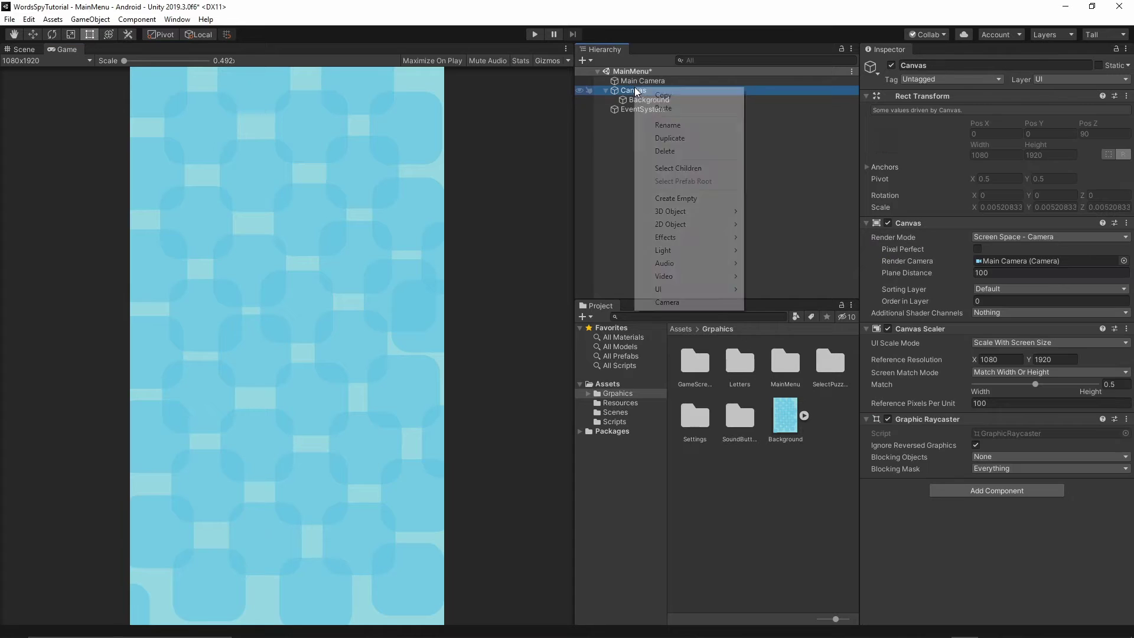
Add a UI Image as a child of the Canvas and name it Title
mouse_move(677, 291)
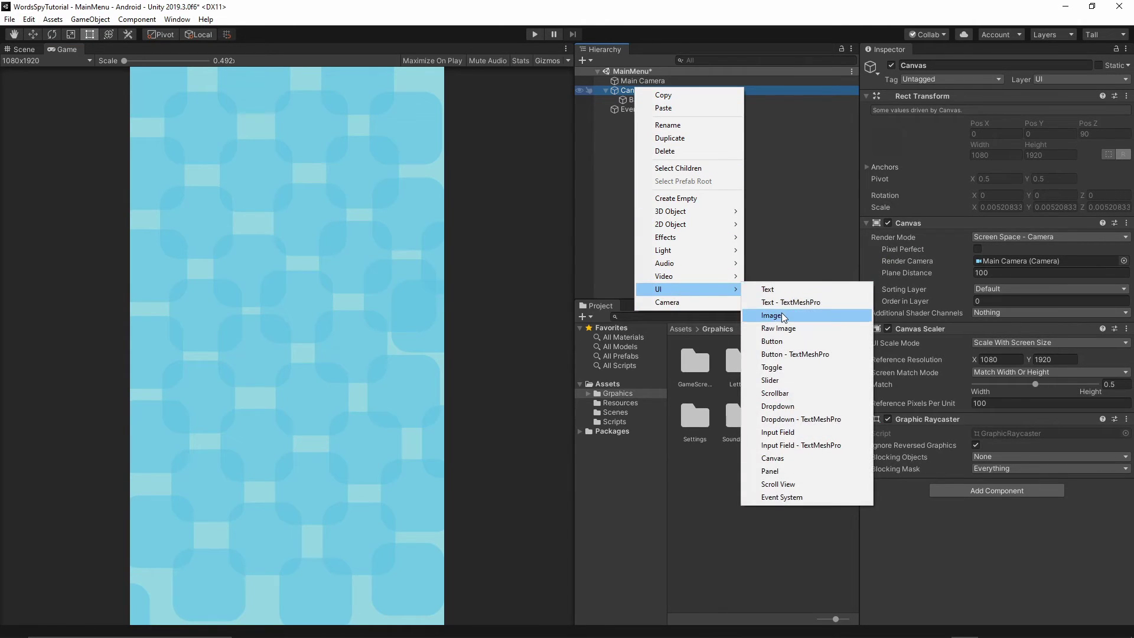
click(772, 315)
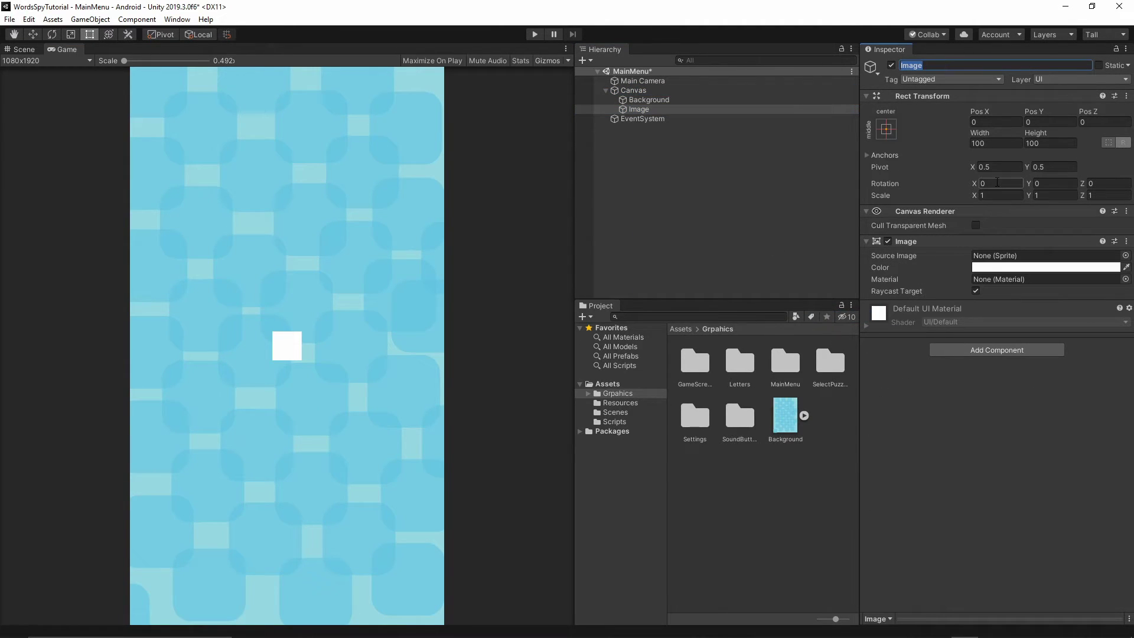
text(Title)
key(Return)
Assign the Title sprite from the Grpahics MainMenu folder as the Title object's source image and set it to native size
click(819, 618)
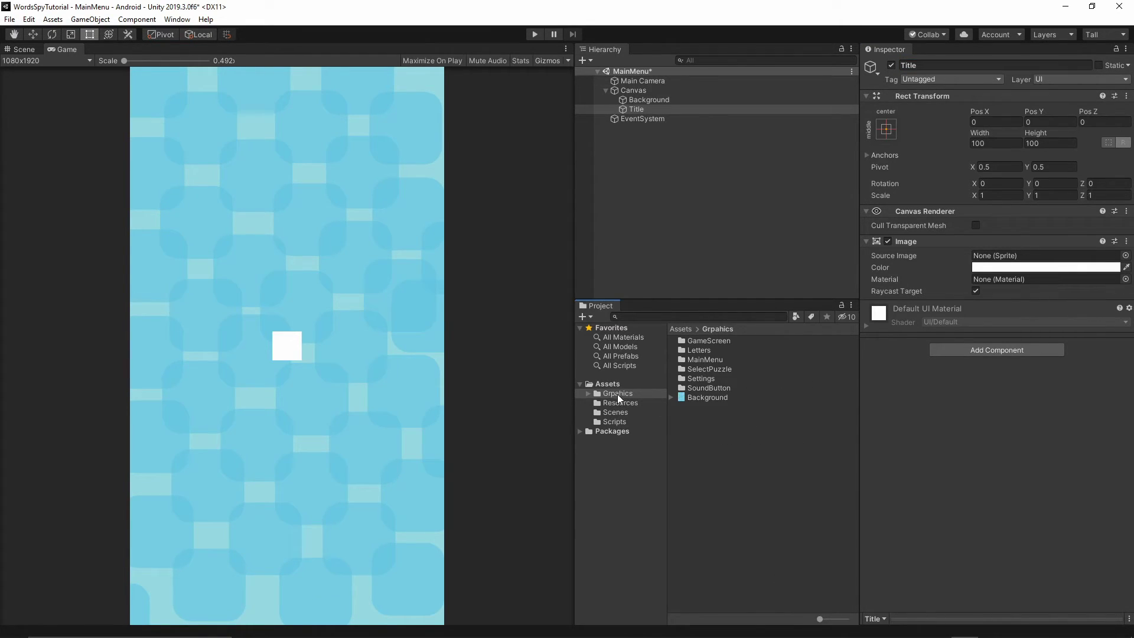
double_click(705, 359)
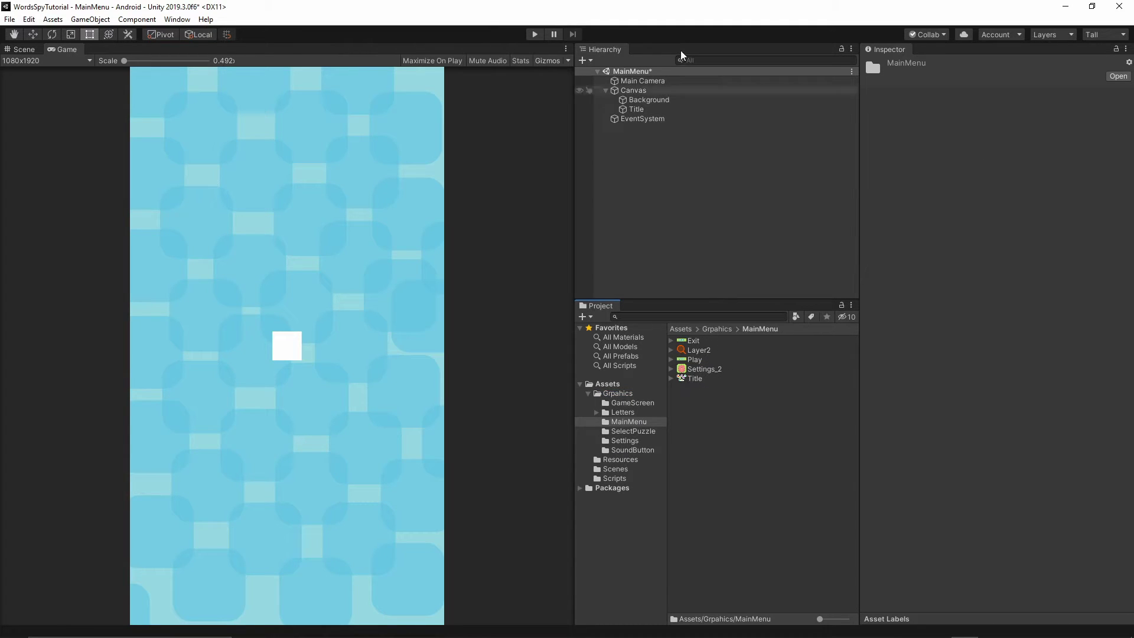
click(637, 109)
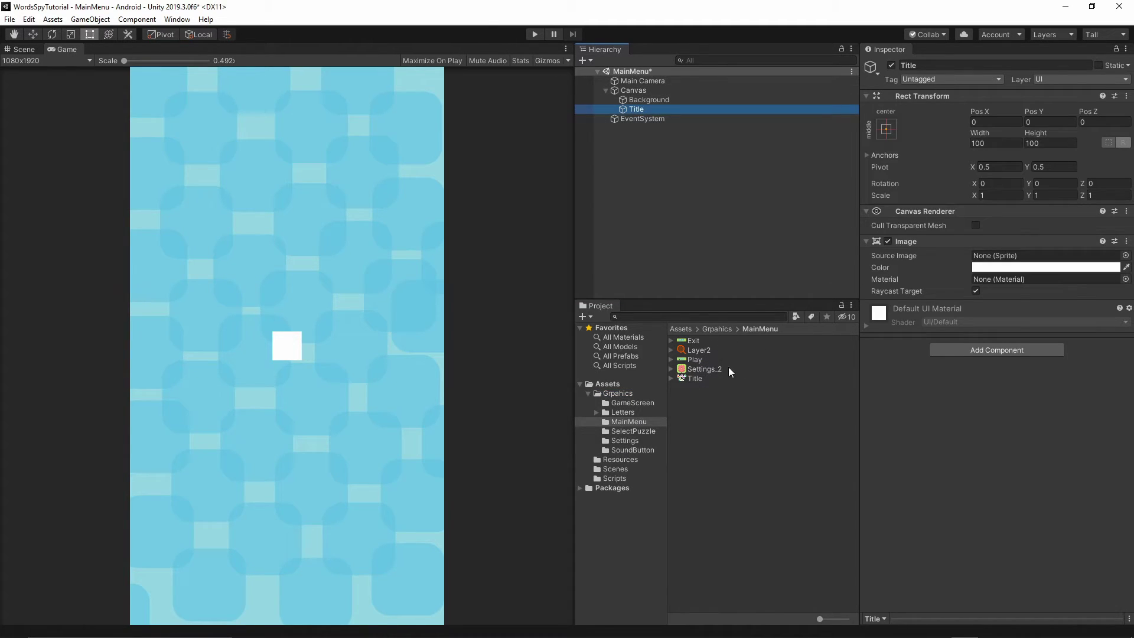
drag(690, 378, 1005, 255)
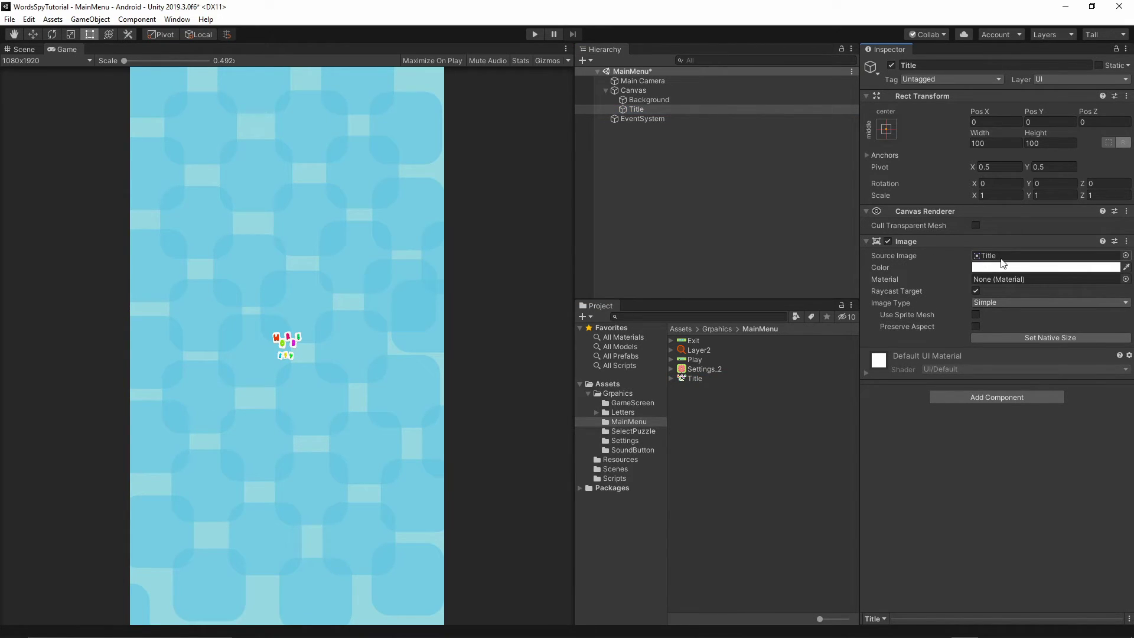
click(1051, 339)
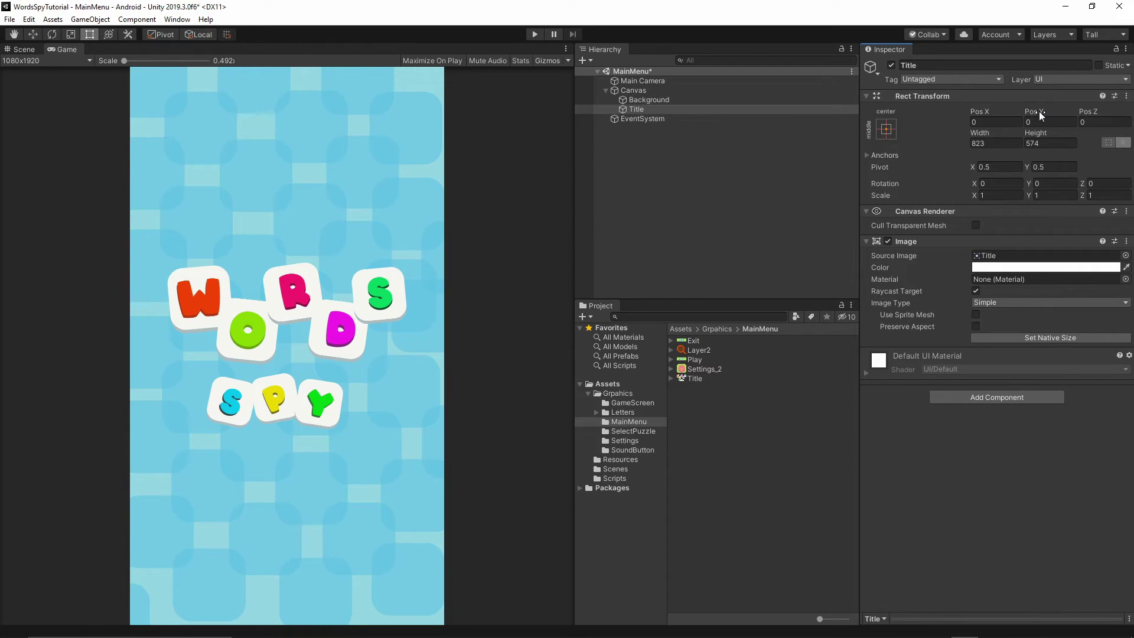
Raise the Title image's Y position so it sits near the canvas's upper edge, keeping it horizontally centred
drag(1040, 111, 507, 220)
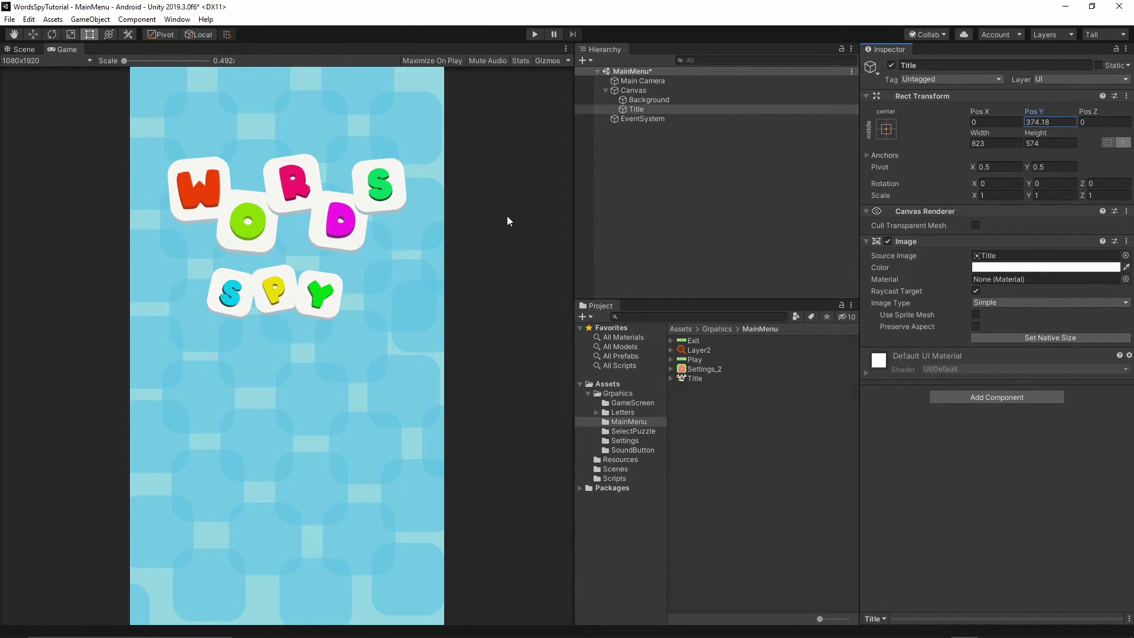
text(534.1)
key(Return)
drag(92, 112, 189, 119)
click(836, 402)
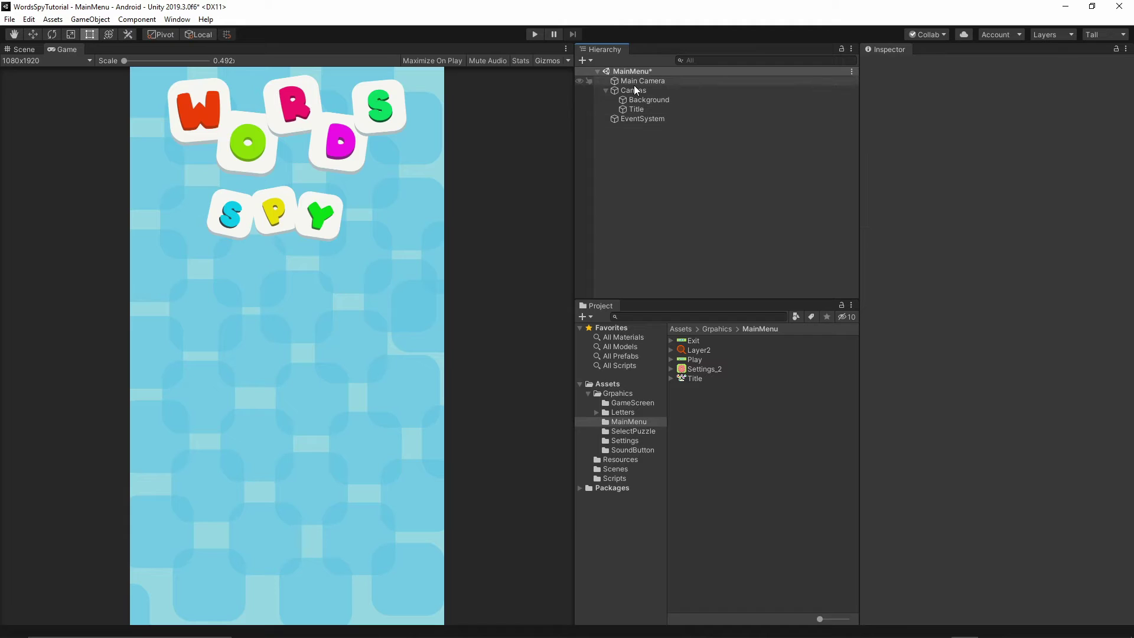
Add another UI Image under the Canvas and name it Magnifier
click(632, 90)
right_click(627, 91)
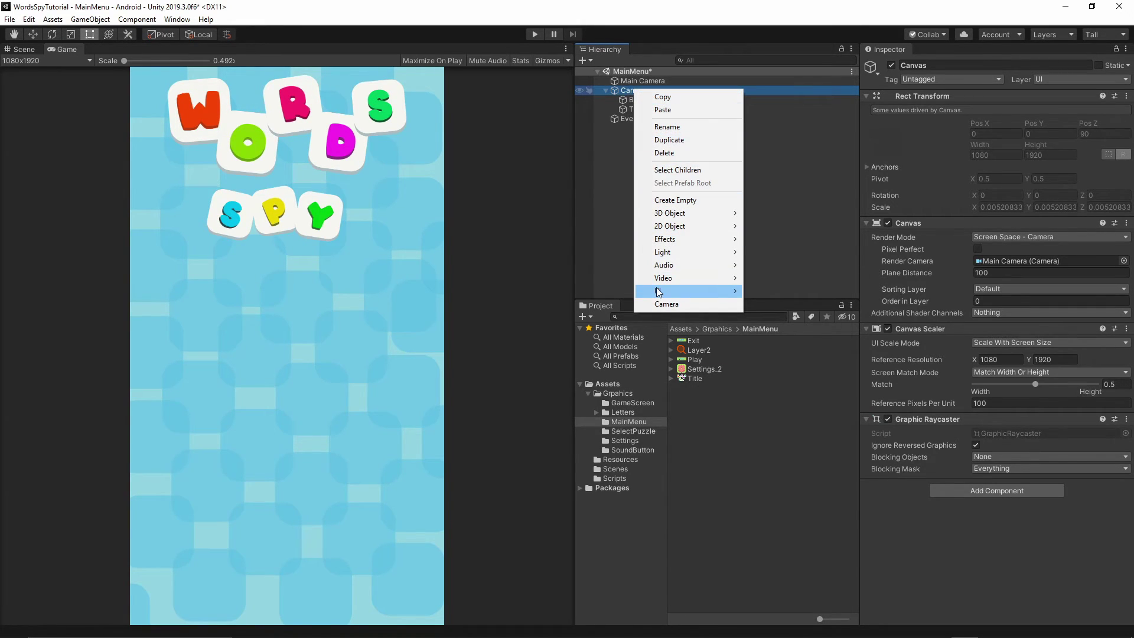
mouse_move(658, 291)
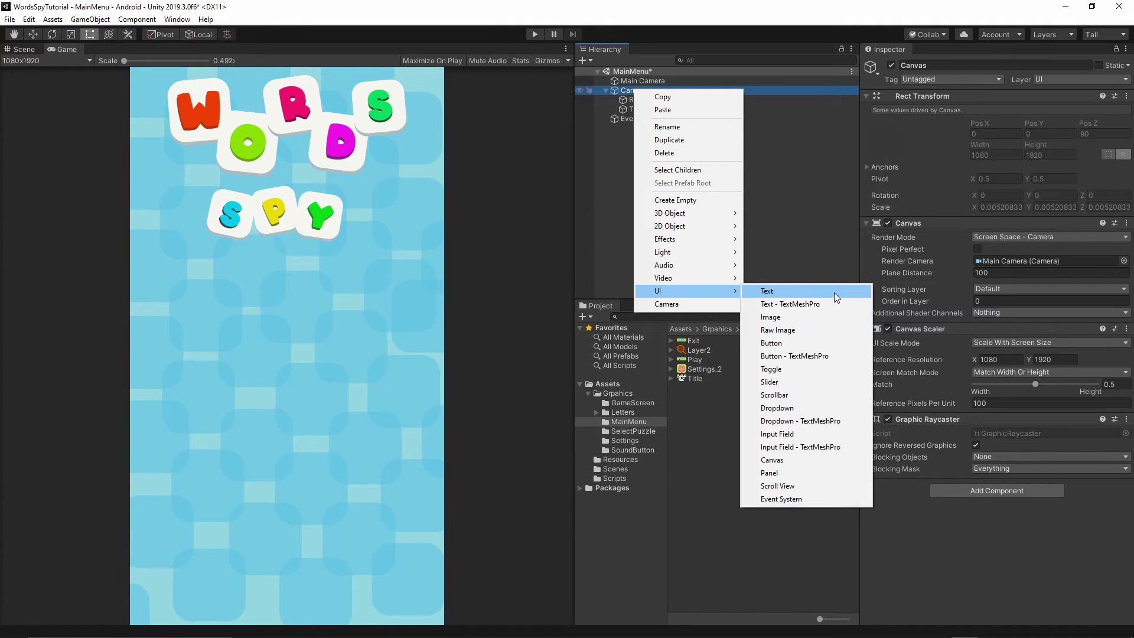
click(793, 319)
click(946, 64)
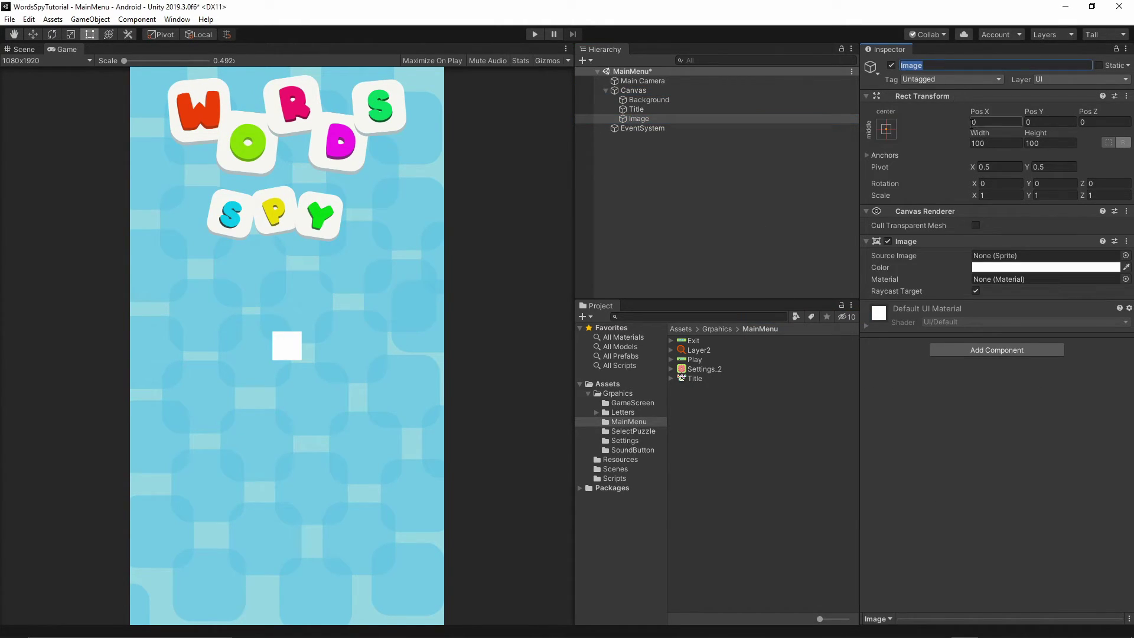
text(Magnifier)
key(Return)
Assign the Layer2 sprite as the Magnifier's source image and set it to native size
click(680, 349)
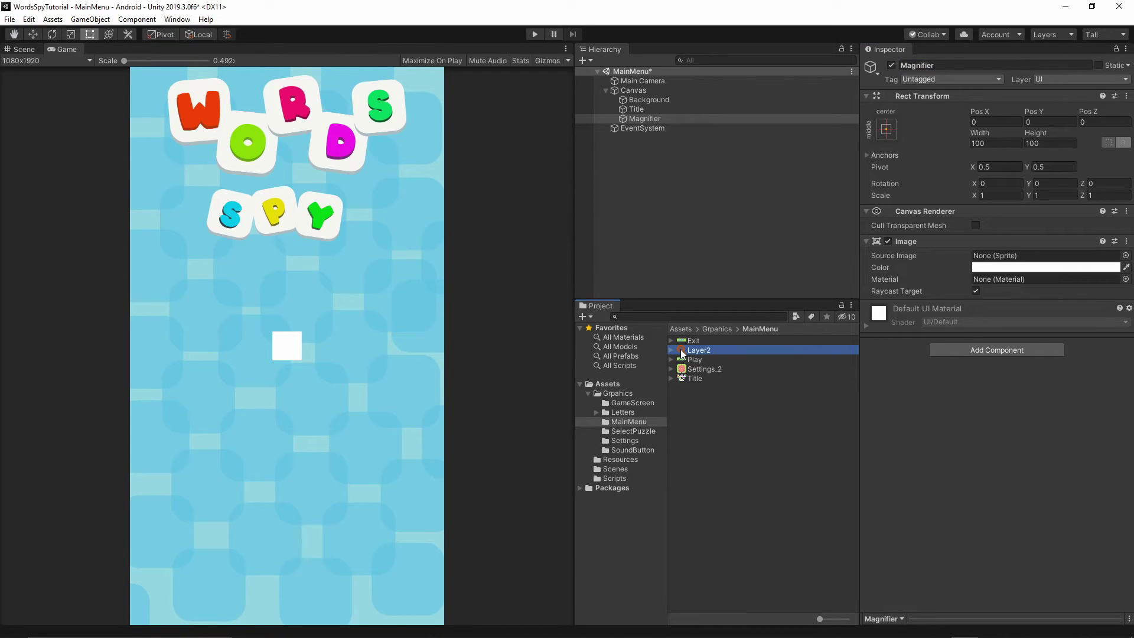
drag(681, 349, 1020, 260)
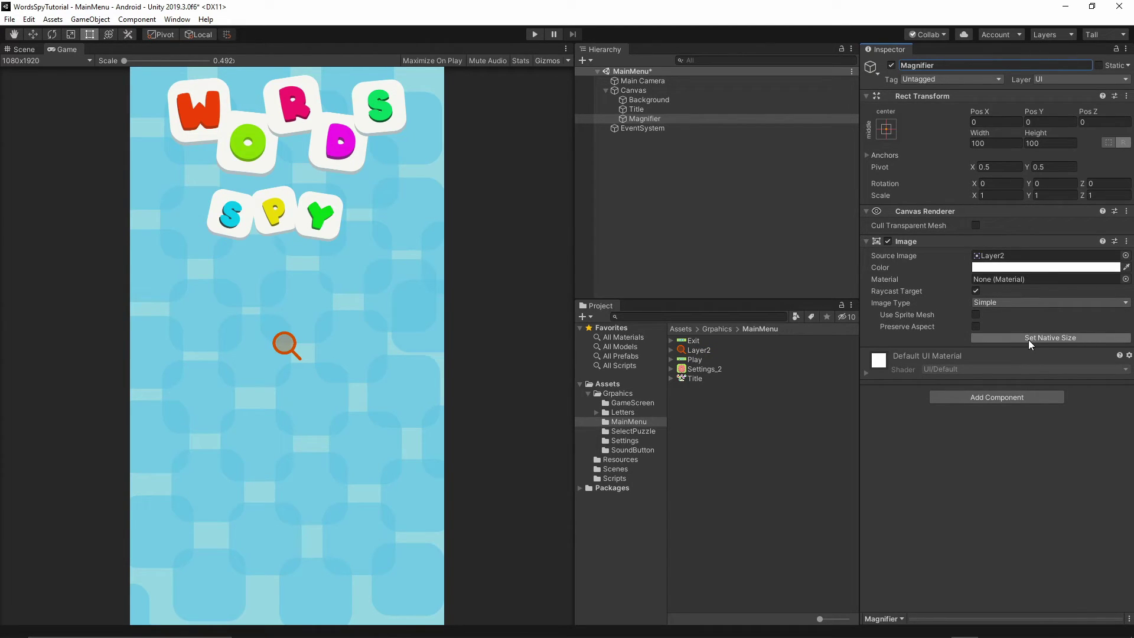
click(1029, 339)
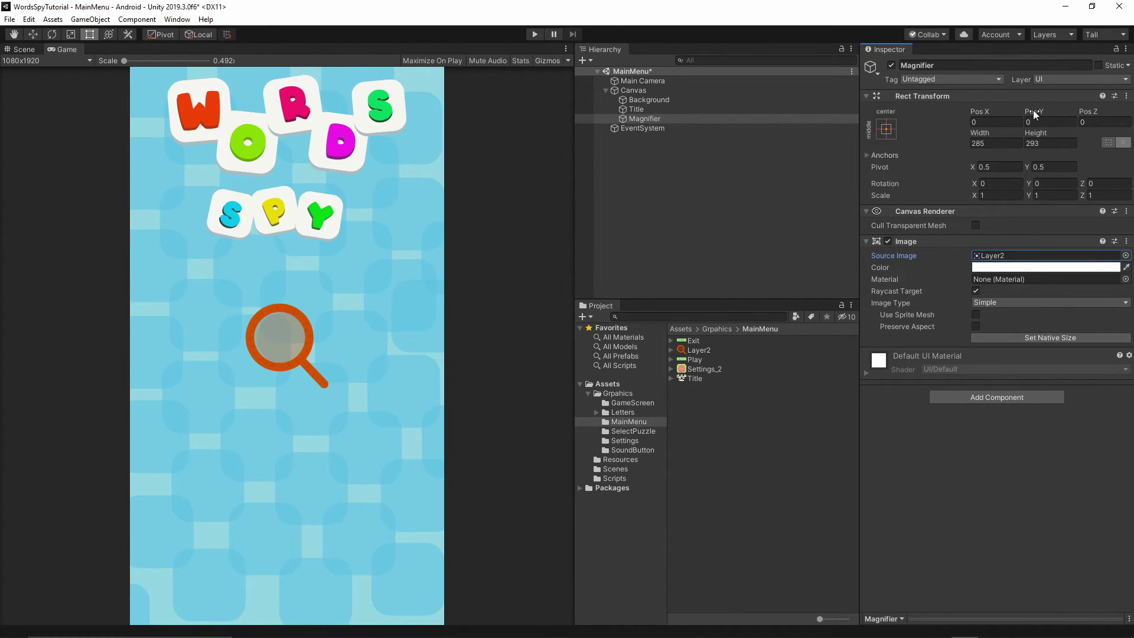
Position the Magnifier over the letter Y of the title, at about X 131 and Y 423
drag(1033, 110, 366, 72)
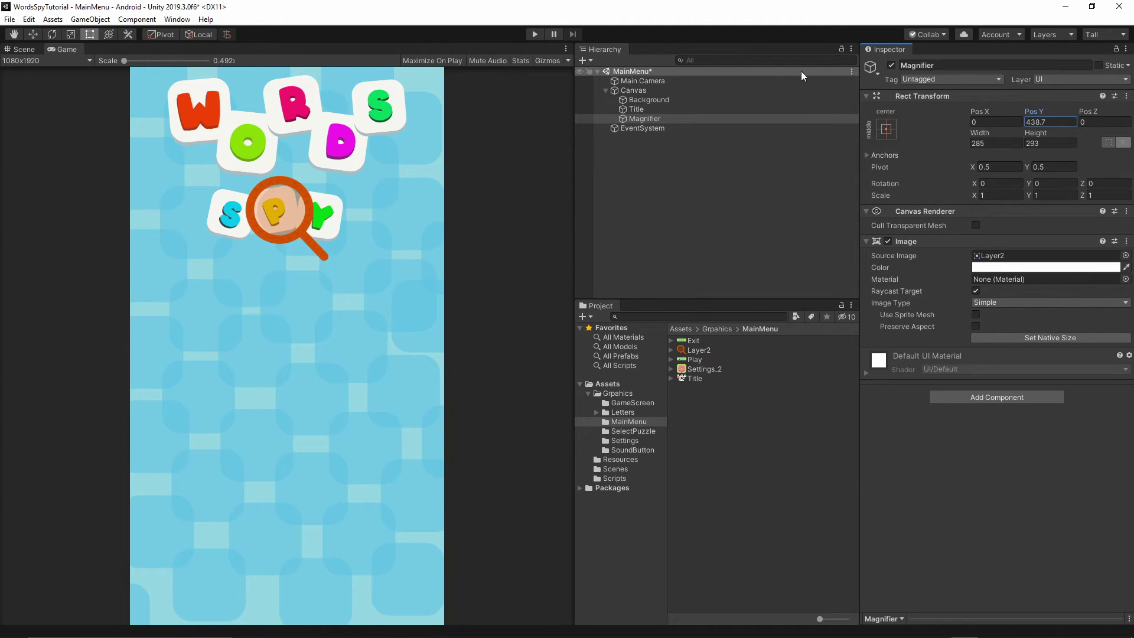
drag(980, 112, 439, 239)
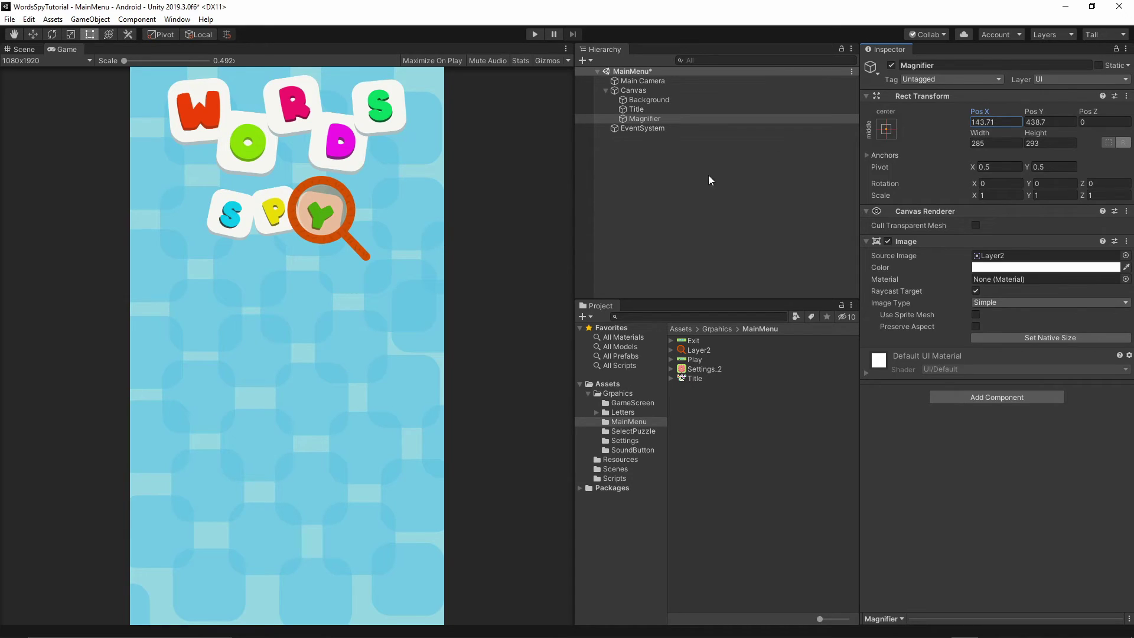
drag(1036, 111, 650, 129)
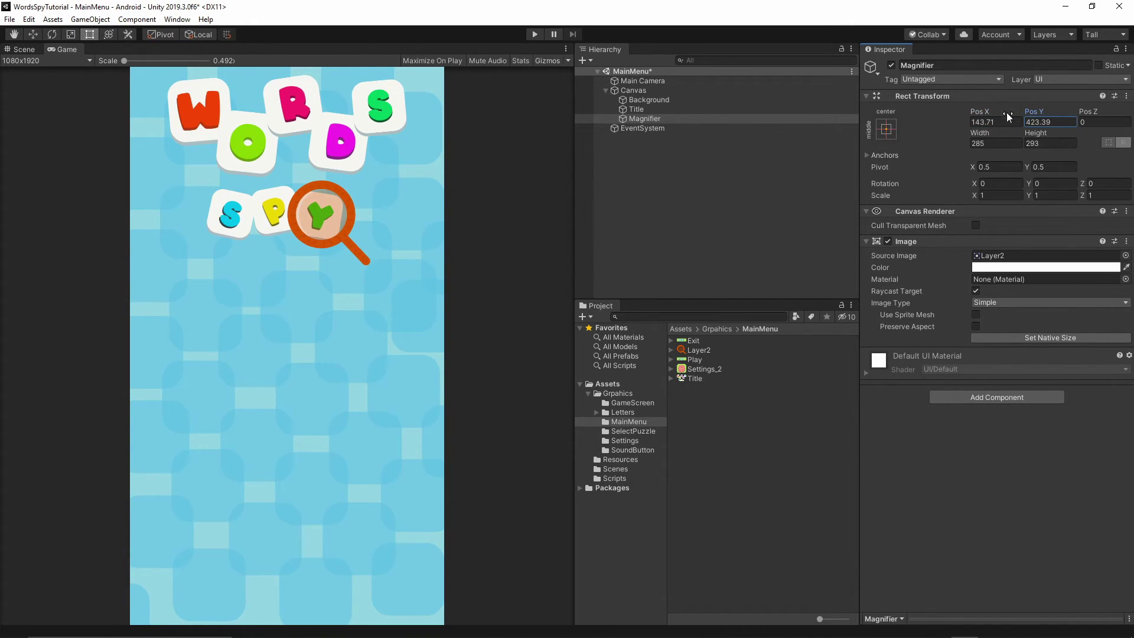
drag(984, 112, 956, 116)
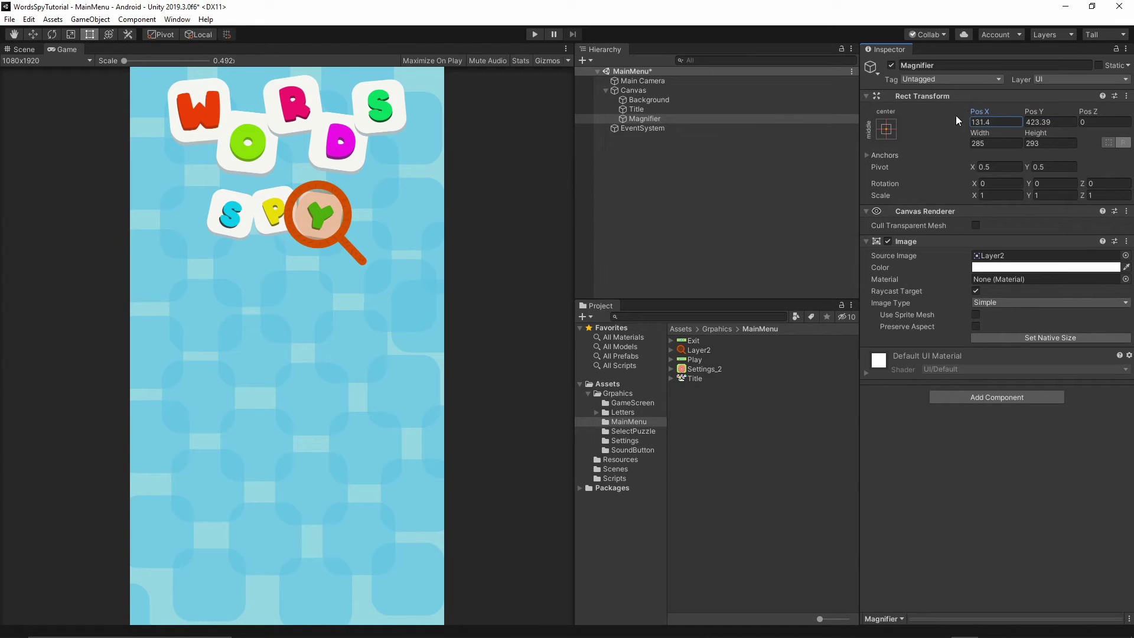
click(721, 246)
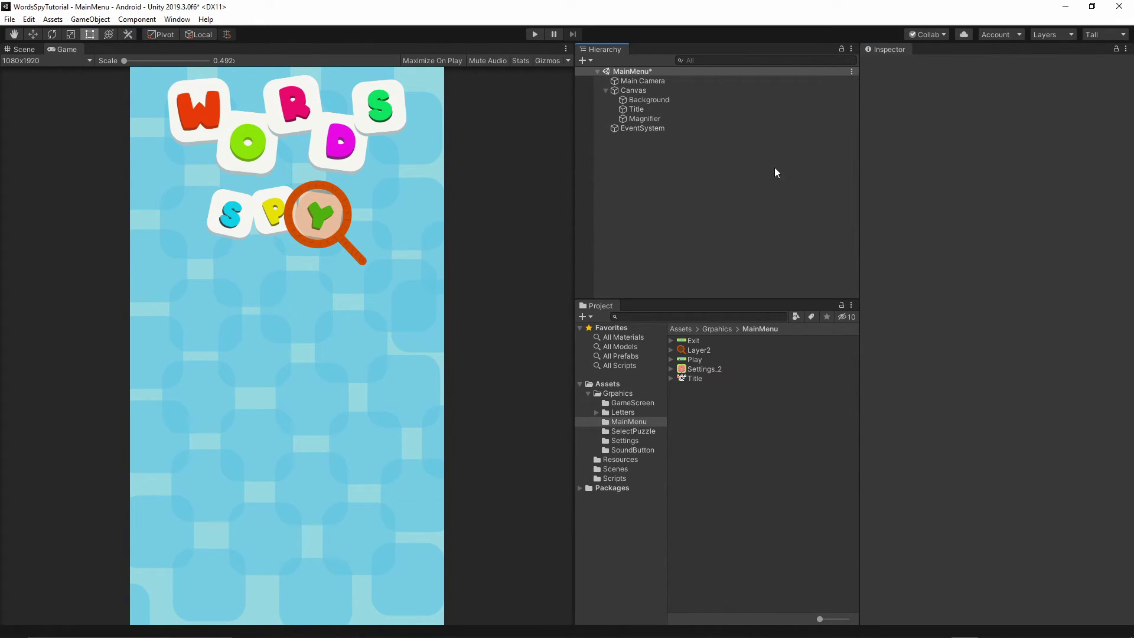
Add a UI Button under the Canvas and name it Play
right_click(633, 89)
mouse_move(660, 289)
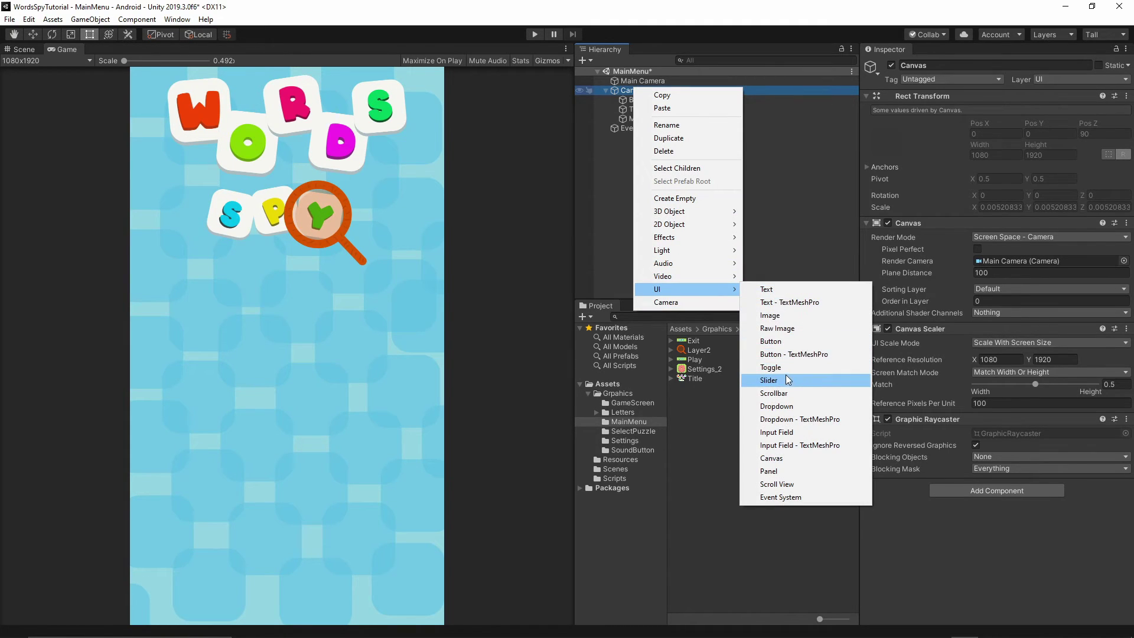
click(771, 341)
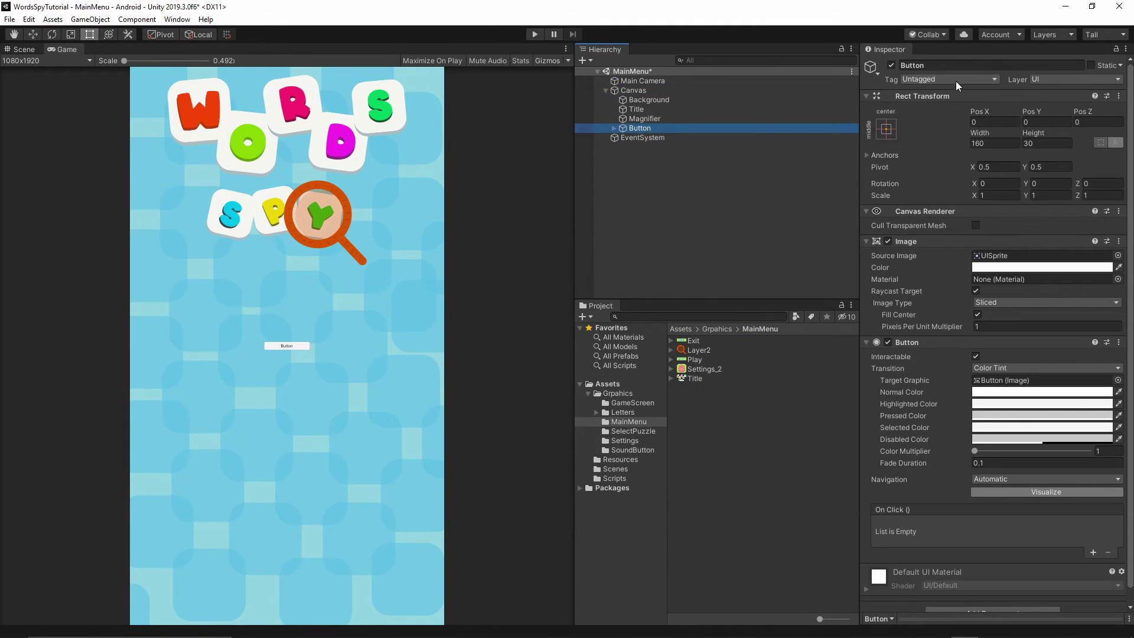
click(938, 67)
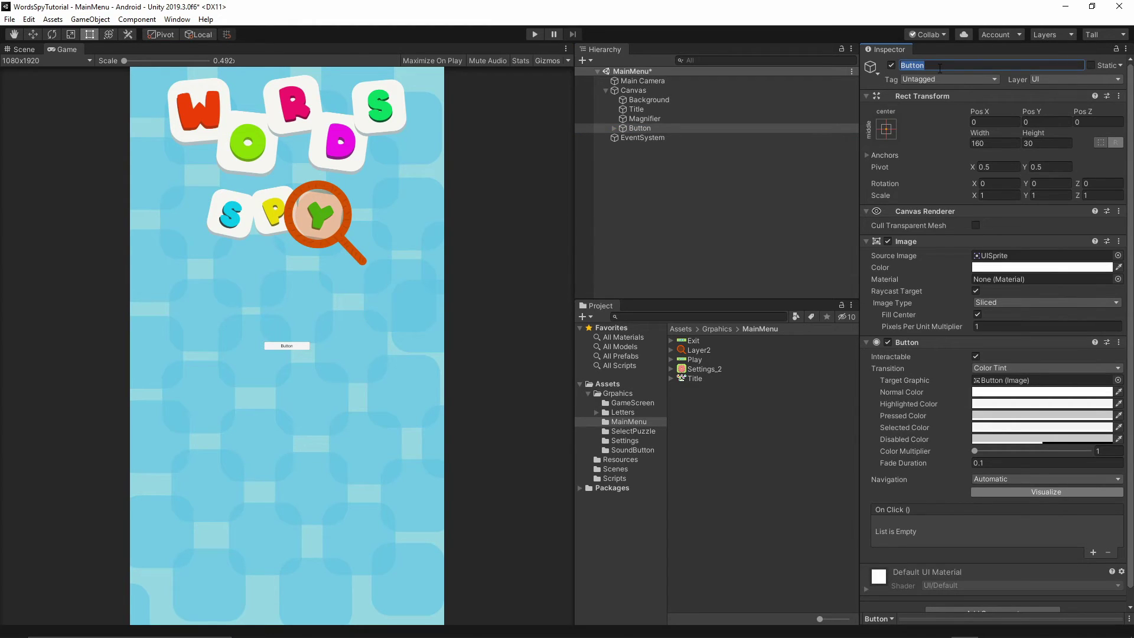
text(Play)
key(Return)
Delete the Text child object of the Play button
click(613, 128)
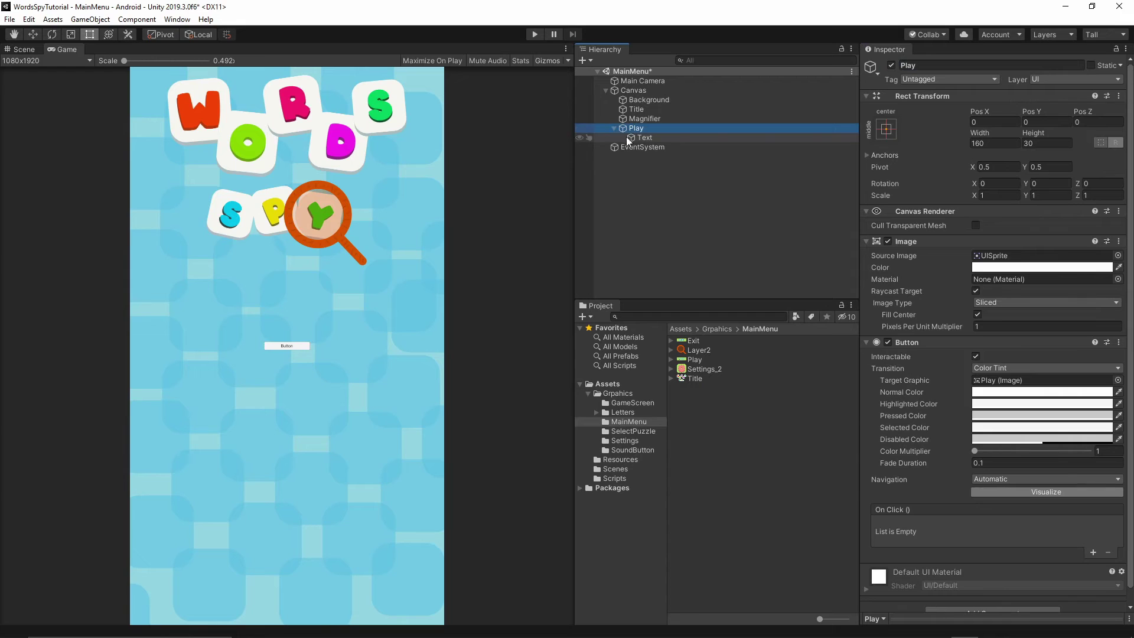
click(642, 138)
key(Delete)
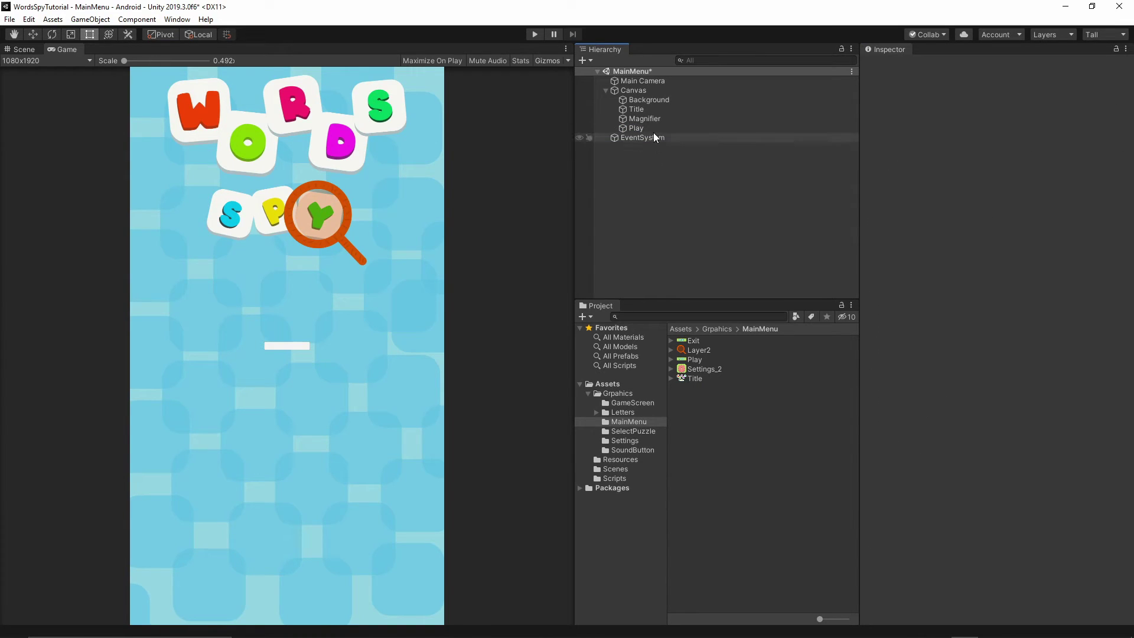
Assign the Play sprite as the Play button's source image and set it to native size
click(637, 129)
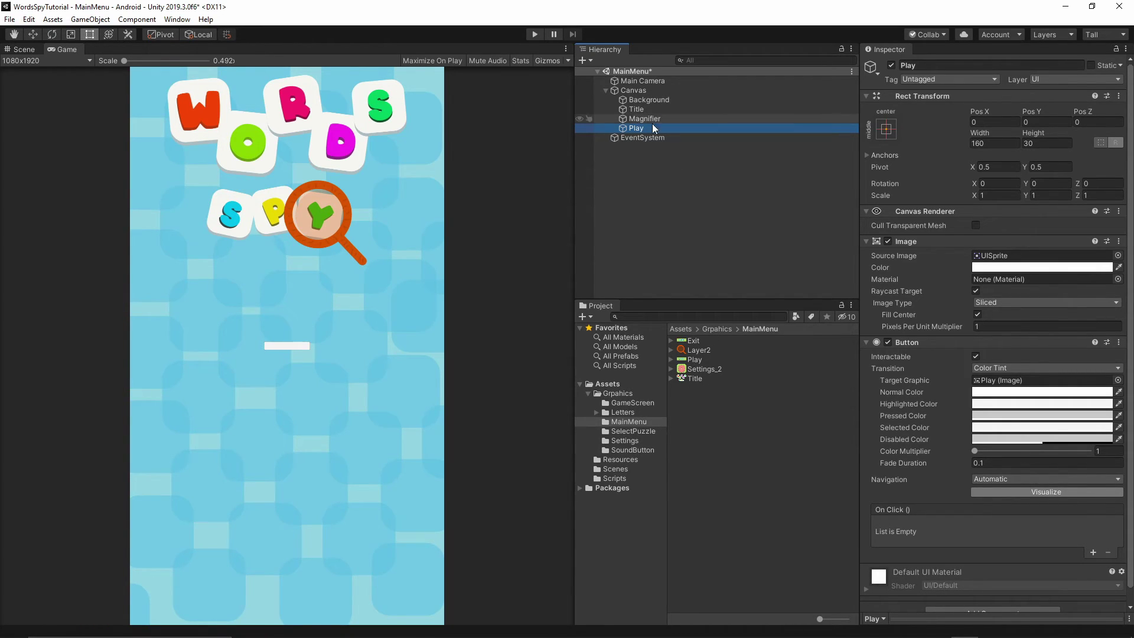
drag(689, 360, 1012, 258)
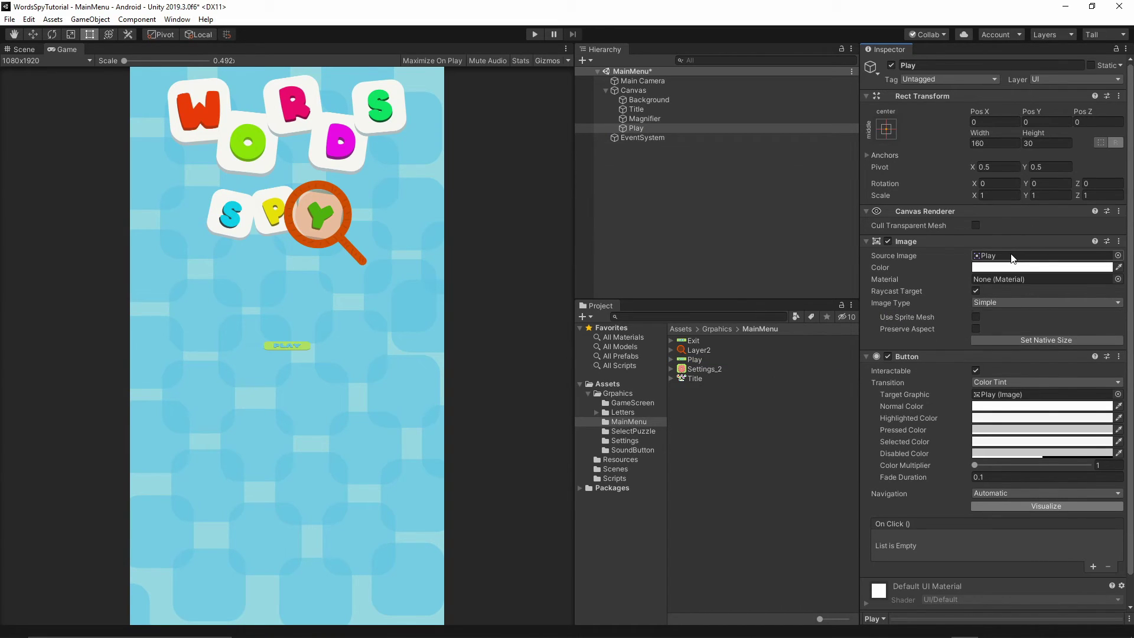
click(1036, 339)
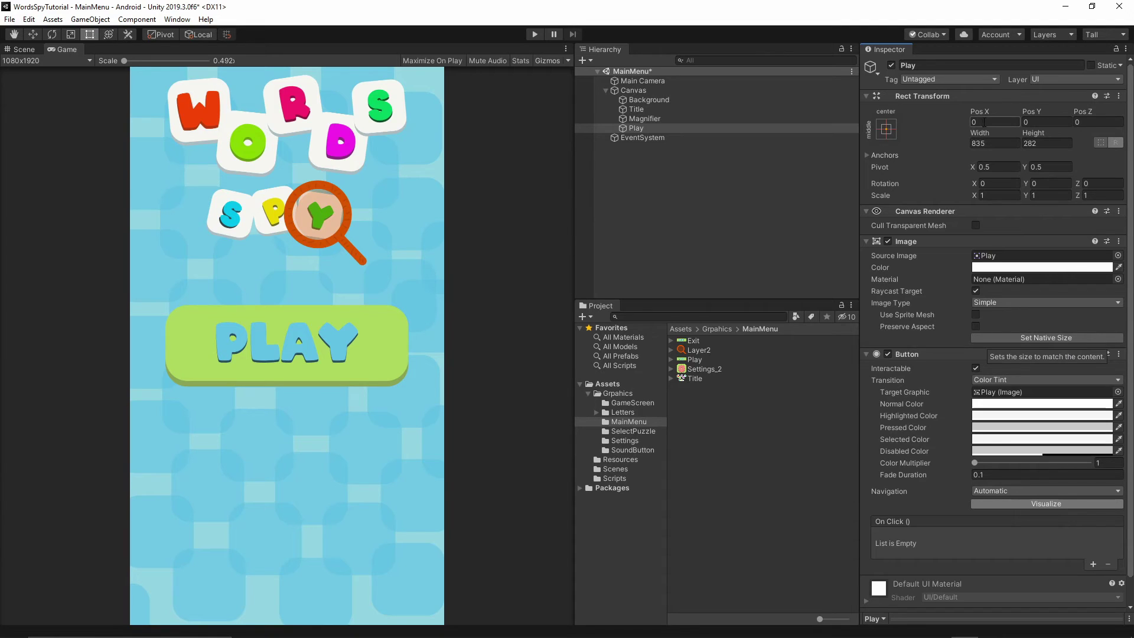
Add a second UI Button under the Canvas and name it Exit
right_click(637, 90)
mouse_move(664, 291)
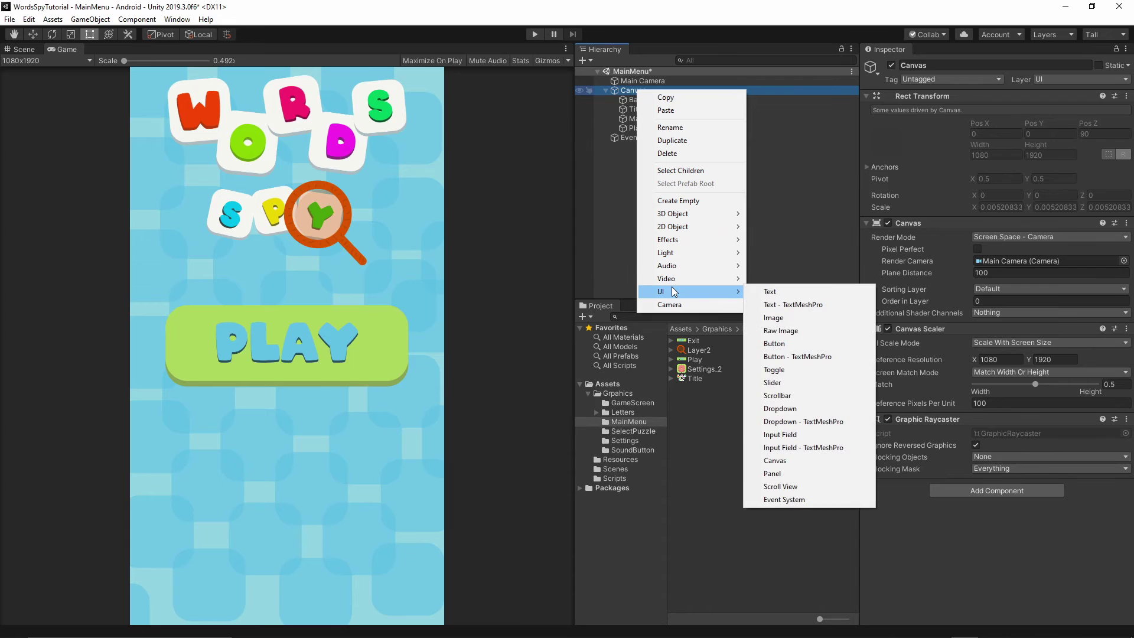
click(781, 343)
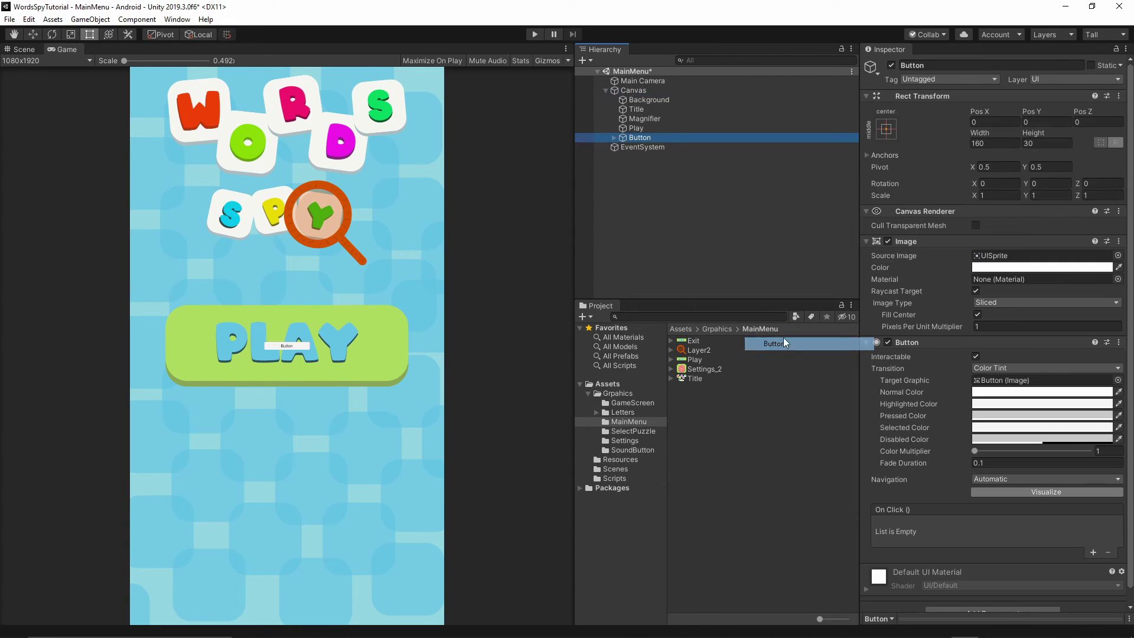
click(931, 66)
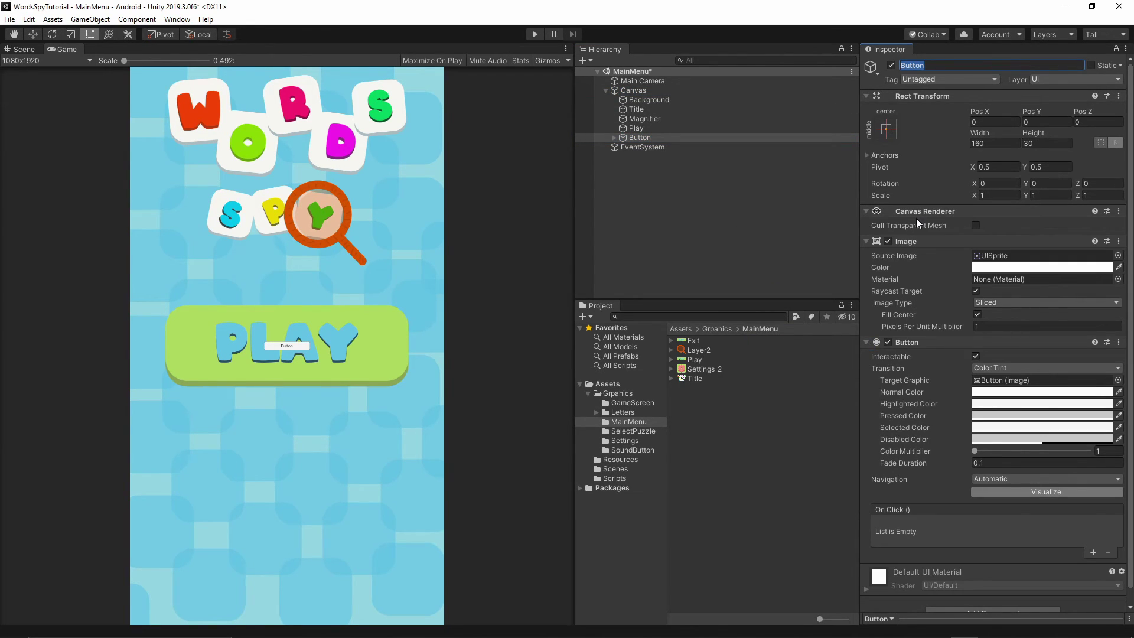
text(Exit)
key(Return)
Delete the Text child object of the Exit button
click(615, 137)
click(645, 147)
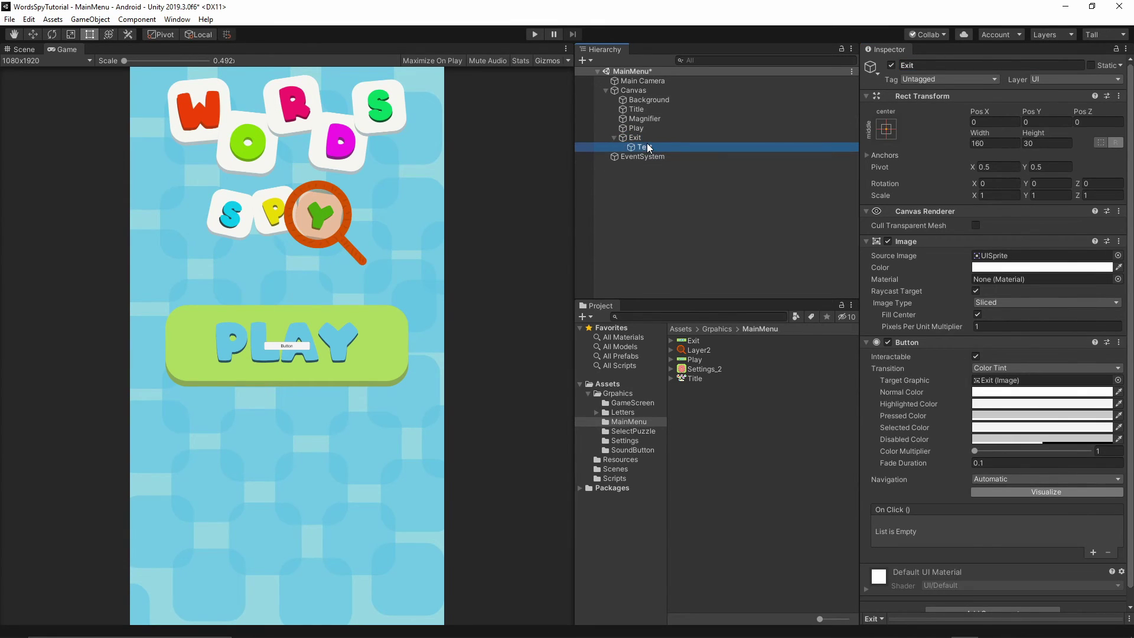
key(Delete)
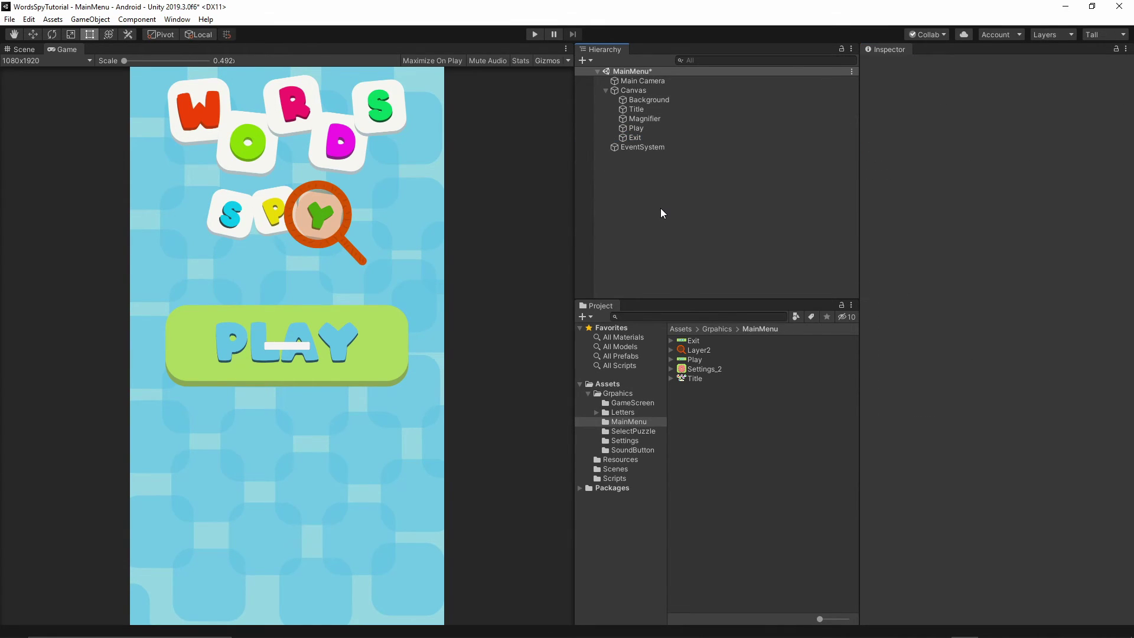
Give the Exit button the Exit sprite at native size and place it below the Play button at Pos Y -369.5
click(636, 138)
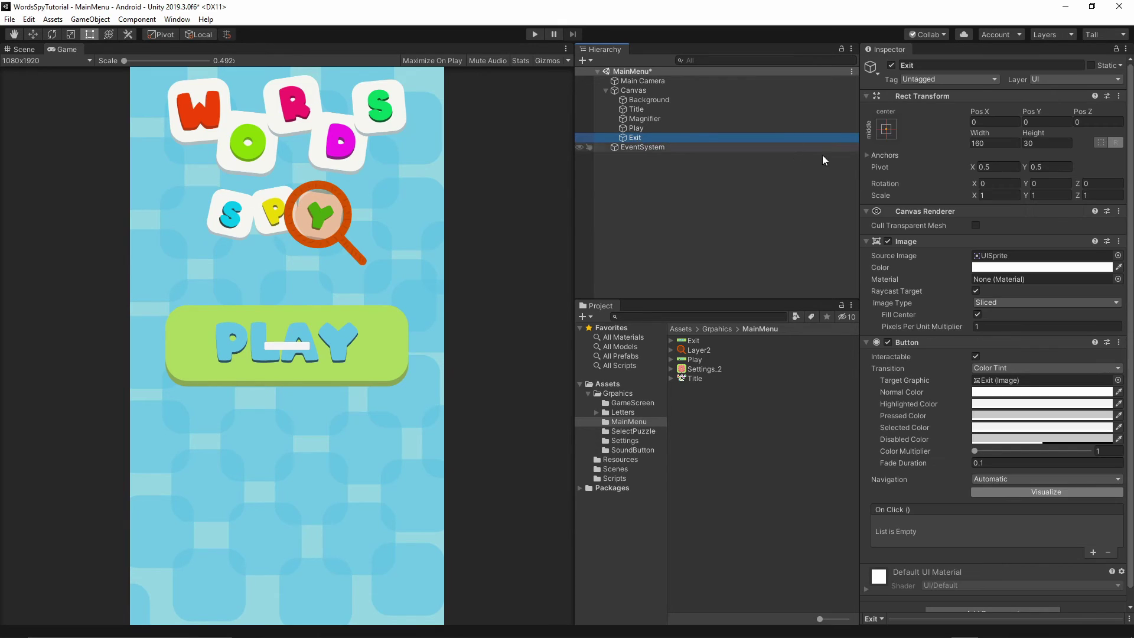
click(683, 342)
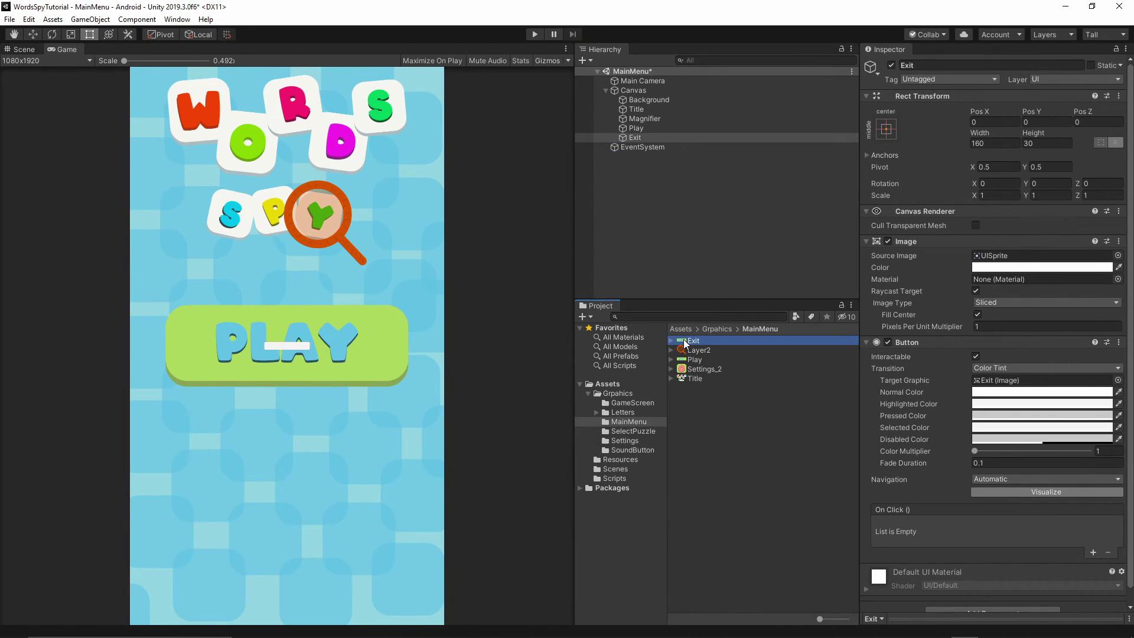
drag(685, 343, 1043, 255)
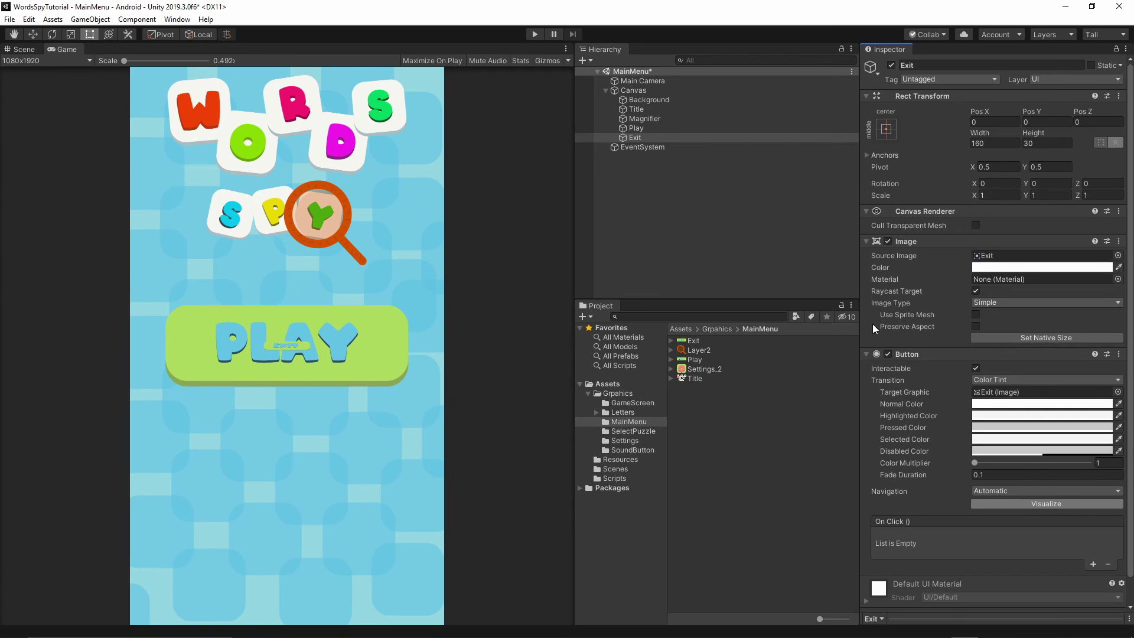
click(1043, 338)
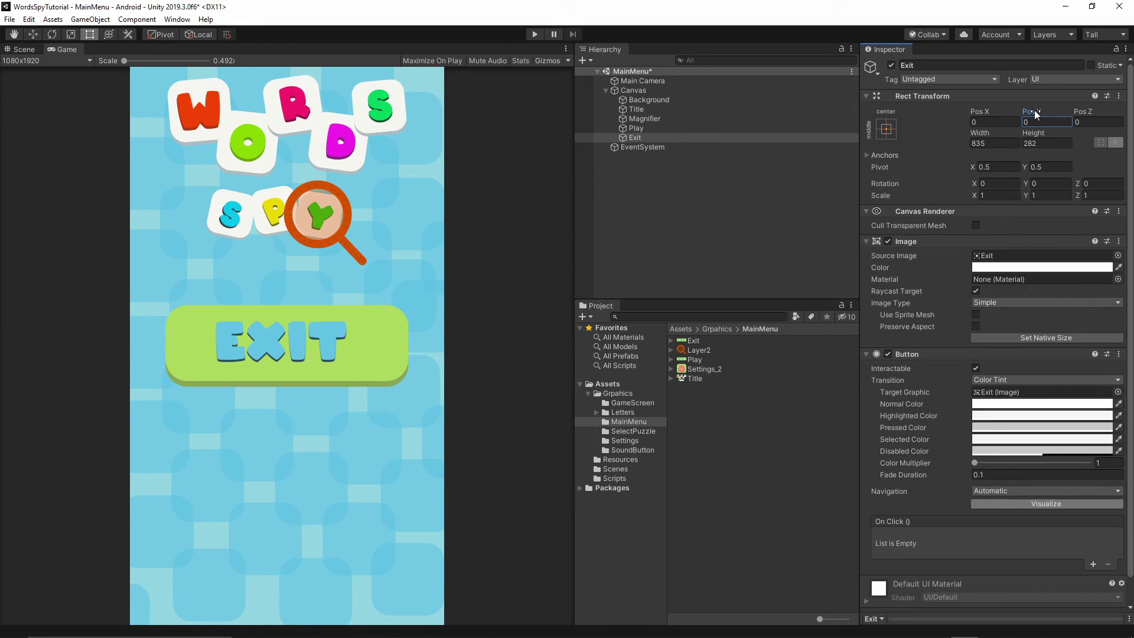
drag(1034, 110, 464, 218)
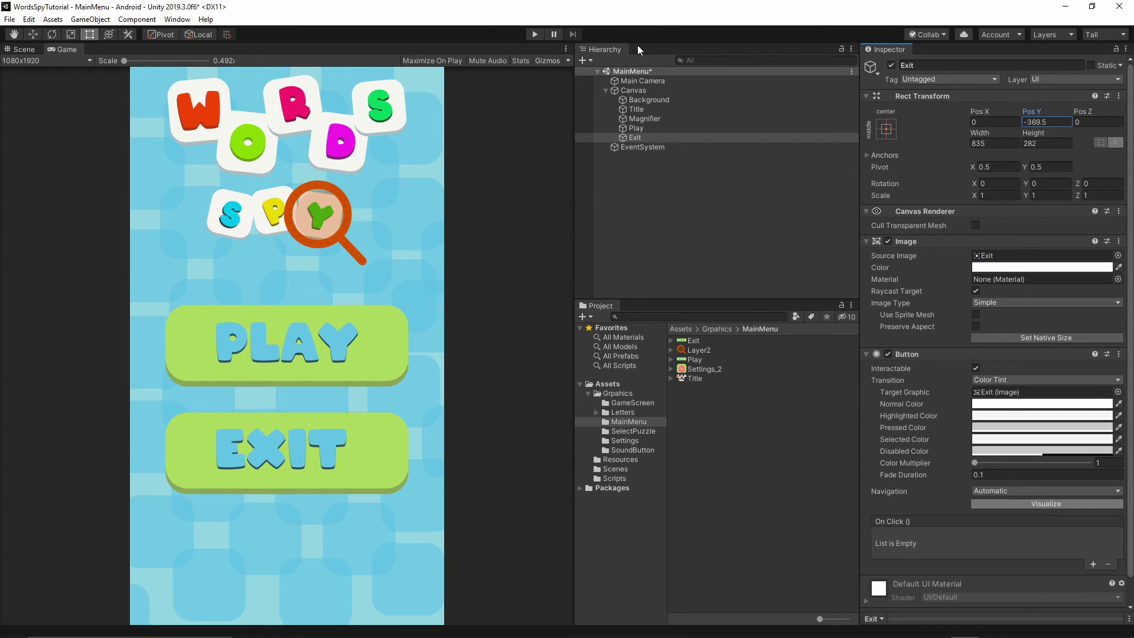
Add a third UI Button under the Canvas and name it Settings
right_click(629, 89)
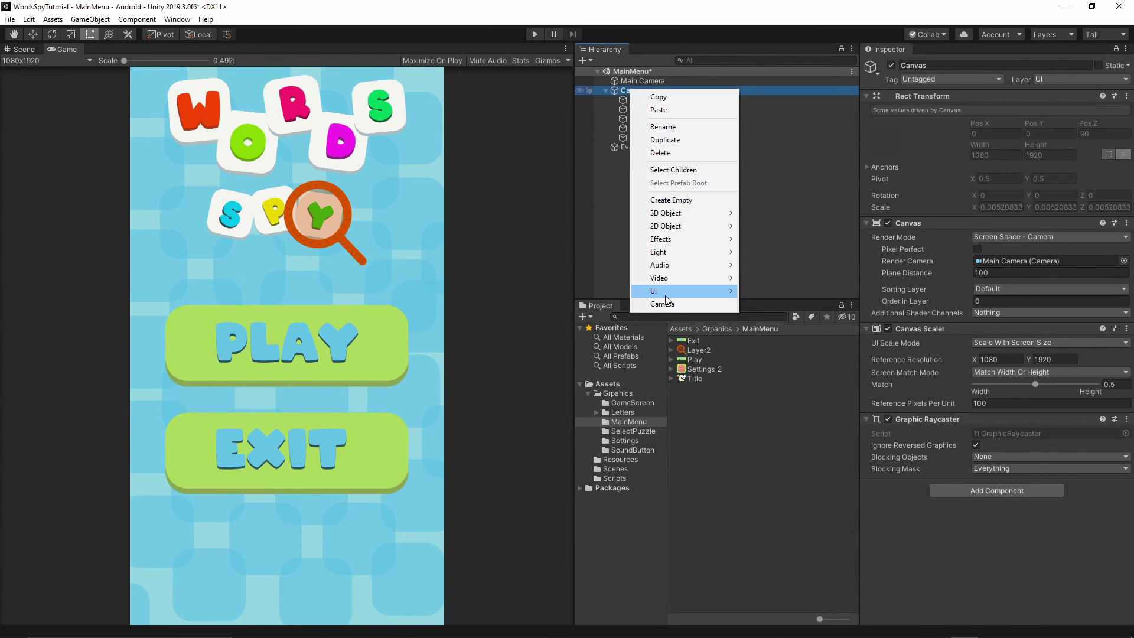
mouse_move(727, 293)
click(777, 345)
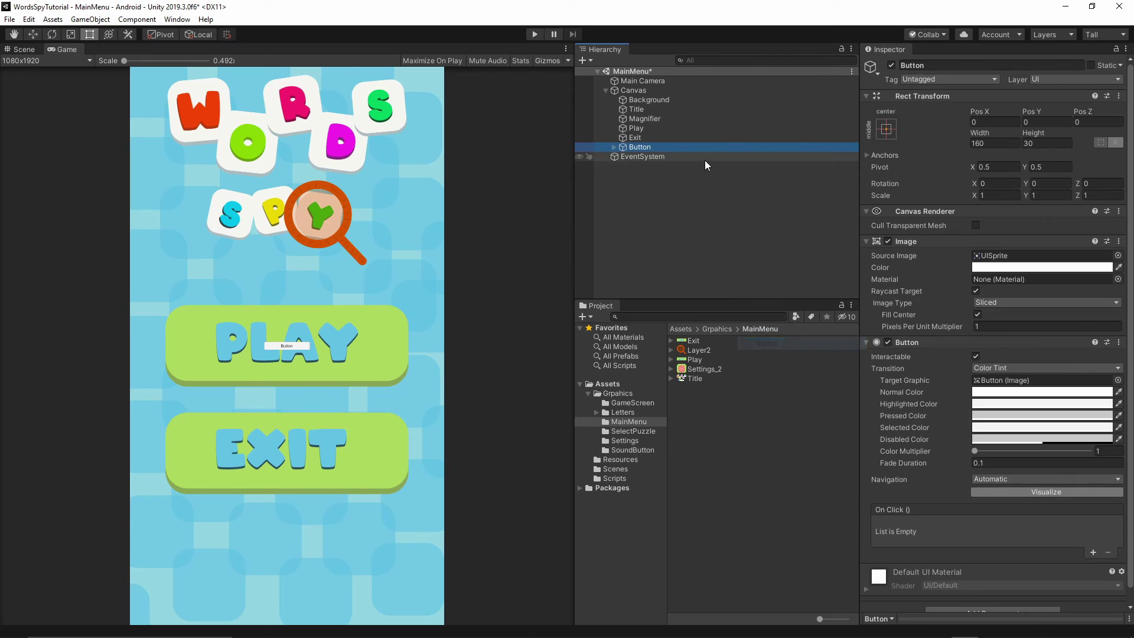
click(932, 65)
text(Se)
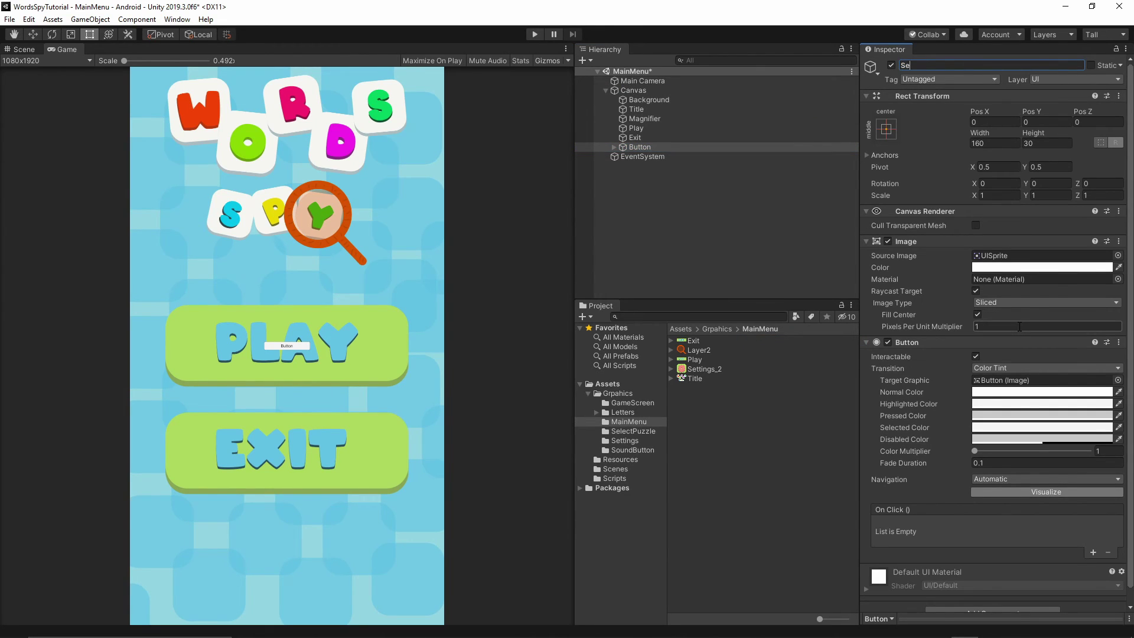
text(ttings)
key(Return)
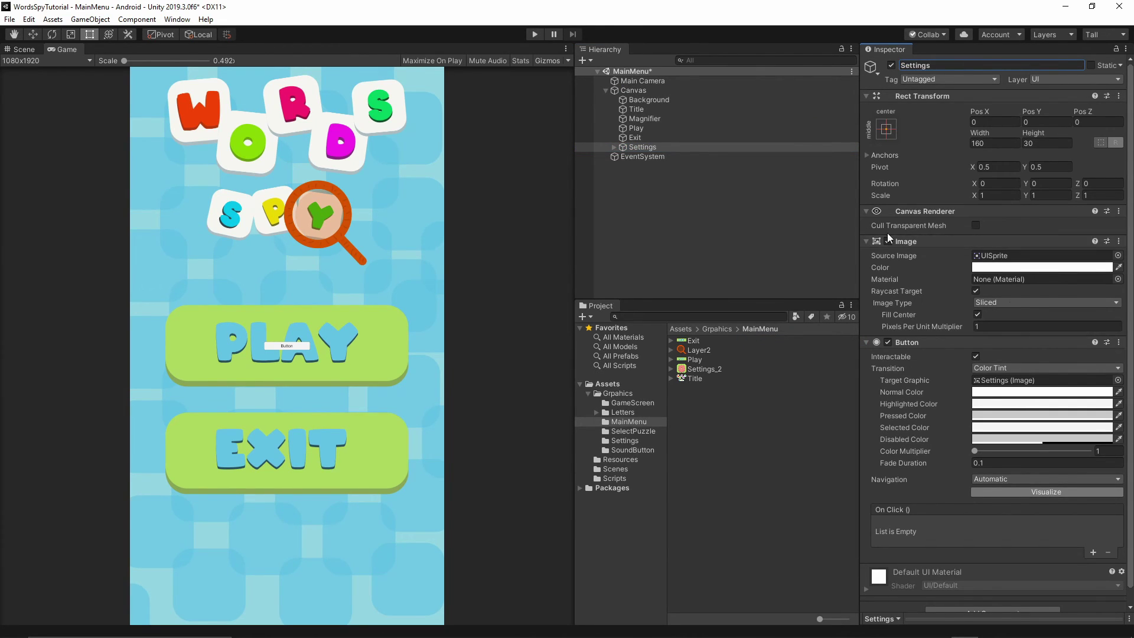
Delete the Text child object of the Settings button
click(615, 147)
click(630, 156)
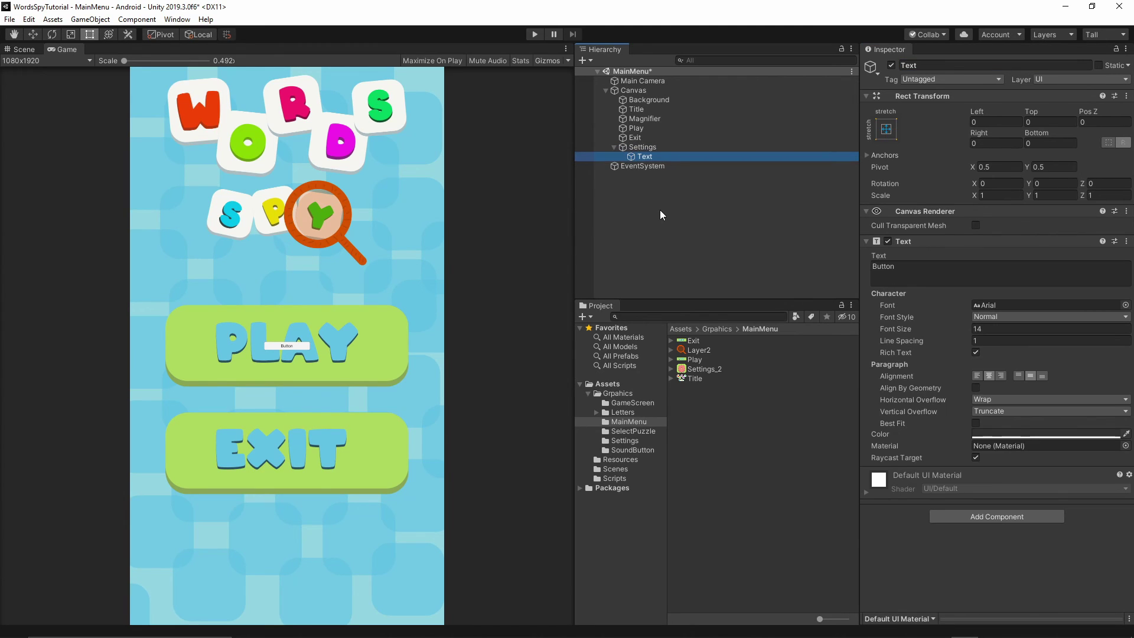
key(Delete)
Give the Settings button the Settings_2 sprite at native size and place it in the canvas's lower-right corner at Pos X 402.9, Pos Y -816.75
click(643, 147)
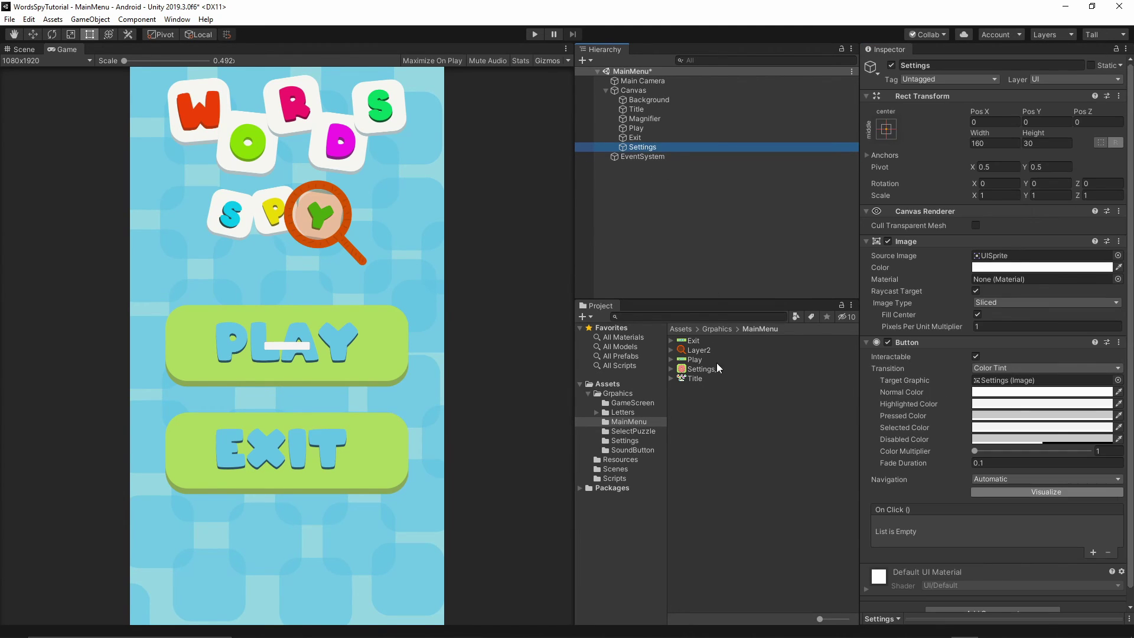
drag(709, 367, 994, 259)
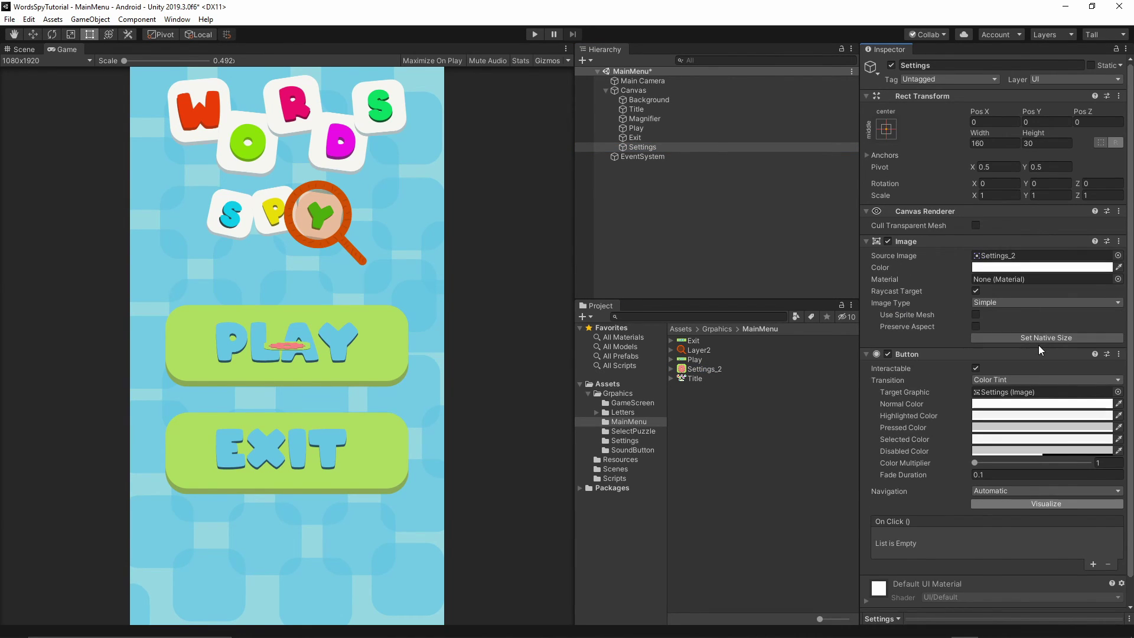
click(1045, 337)
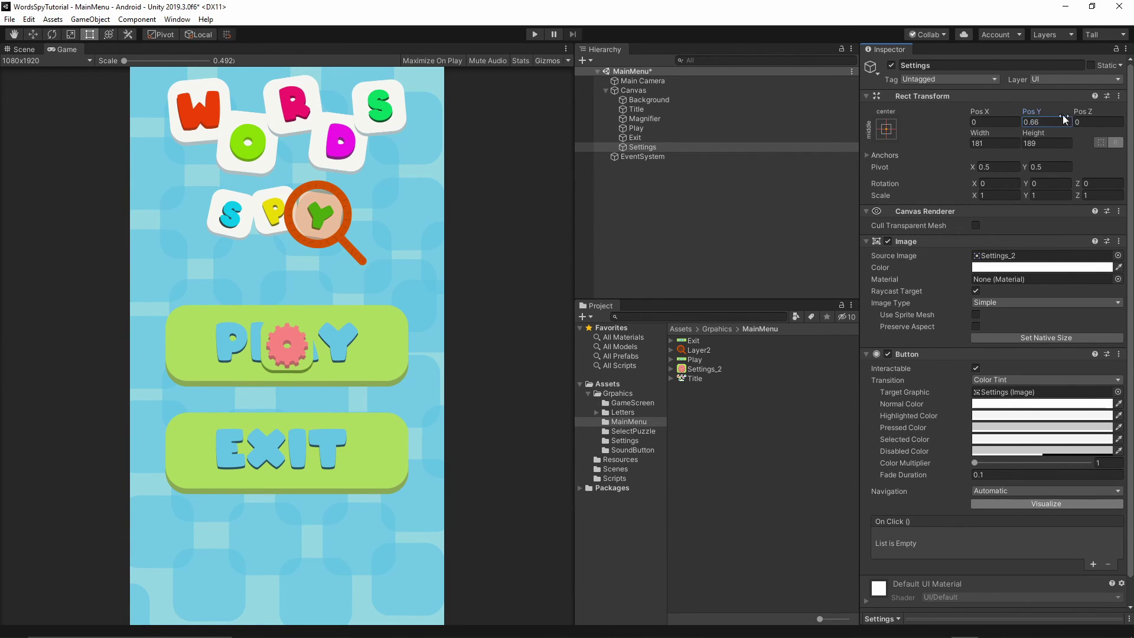
drag(1063, 115, 656, 467)
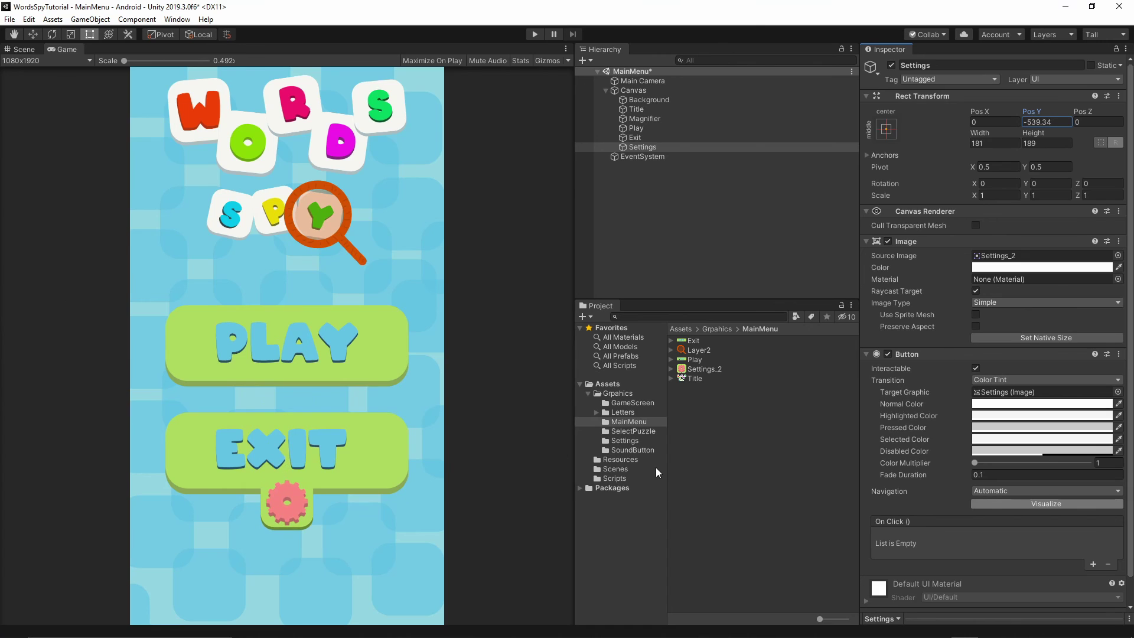
drag(1037, 108, 472, 288)
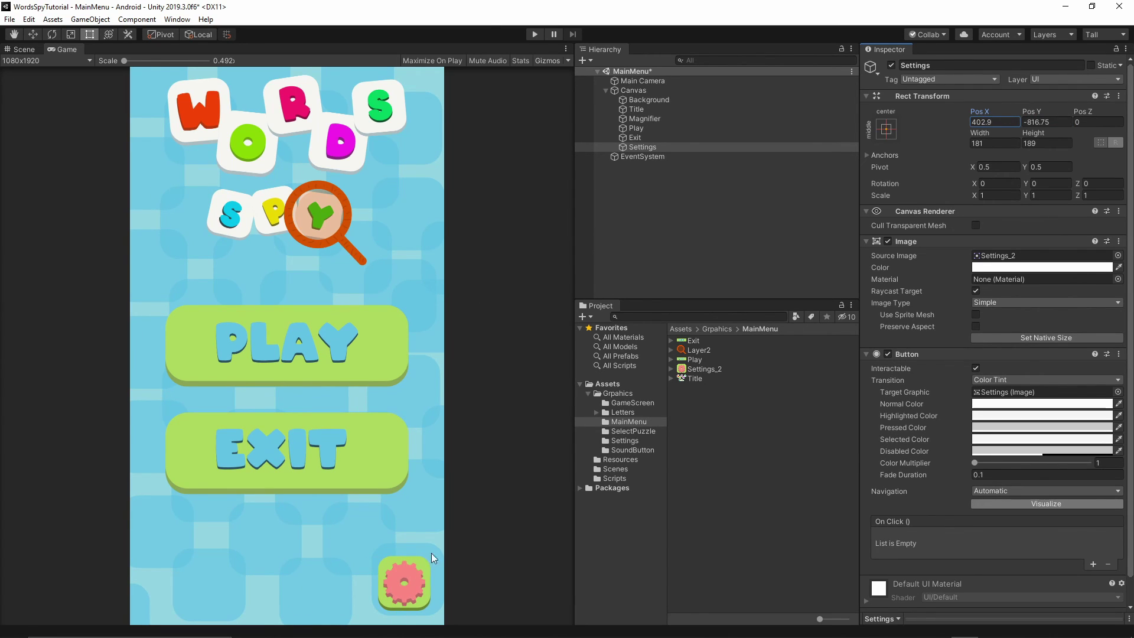
Run the MainMenu scene in Play mode to test the button response, and stop it again
click(533, 35)
click(533, 35)
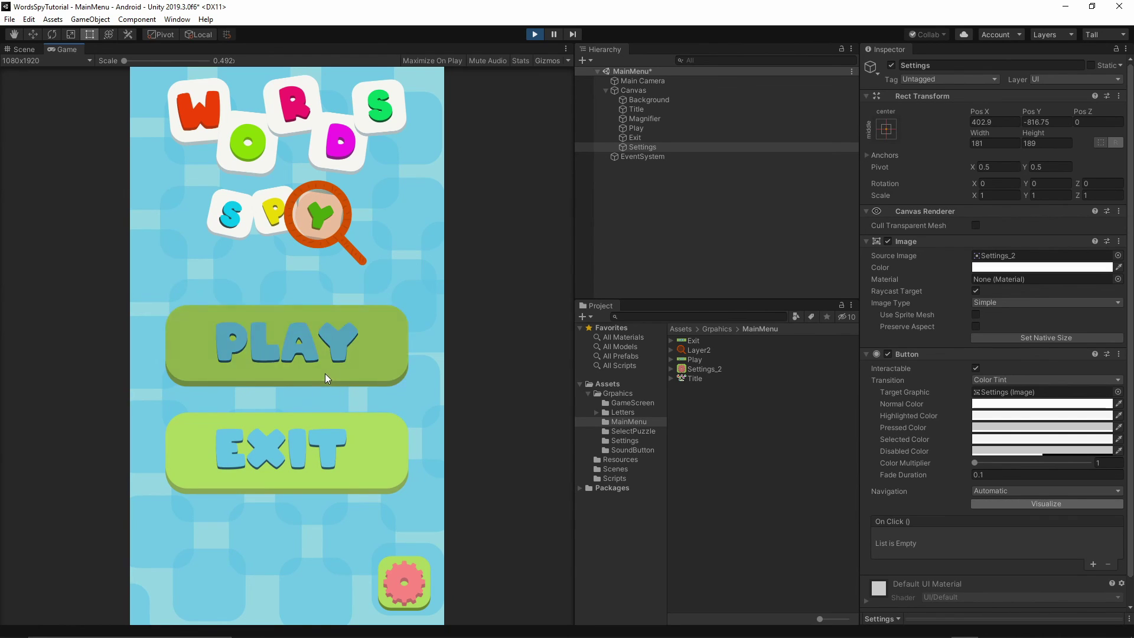
key(ctrl+p)
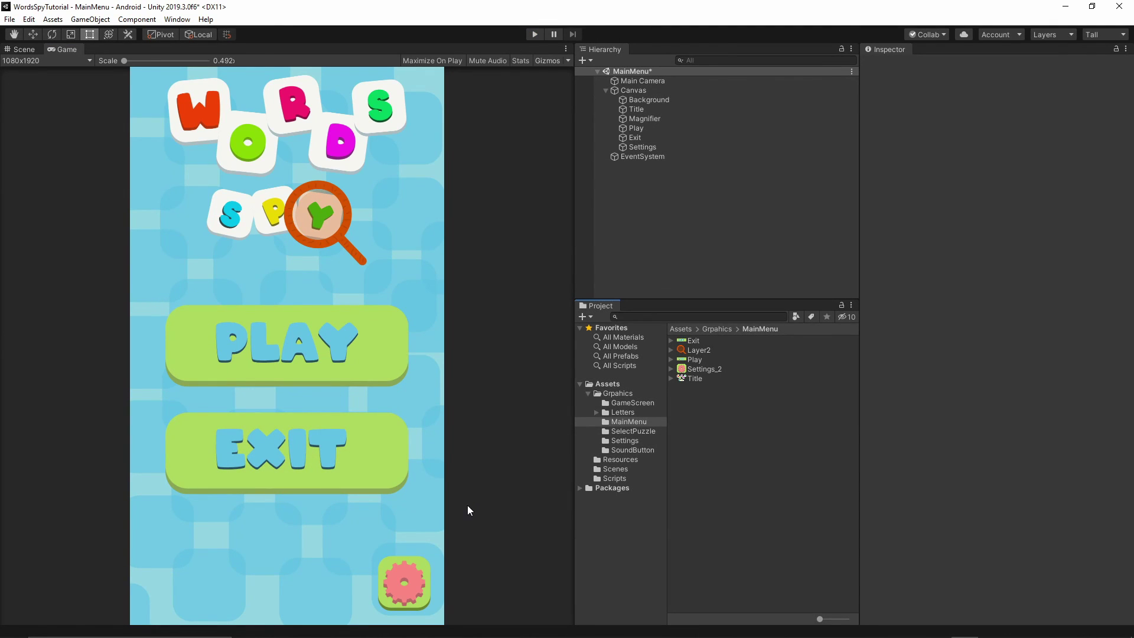
Save the MainMenu scene
key(ctrl+s)
click(9, 19)
mouse_move(29, 19)
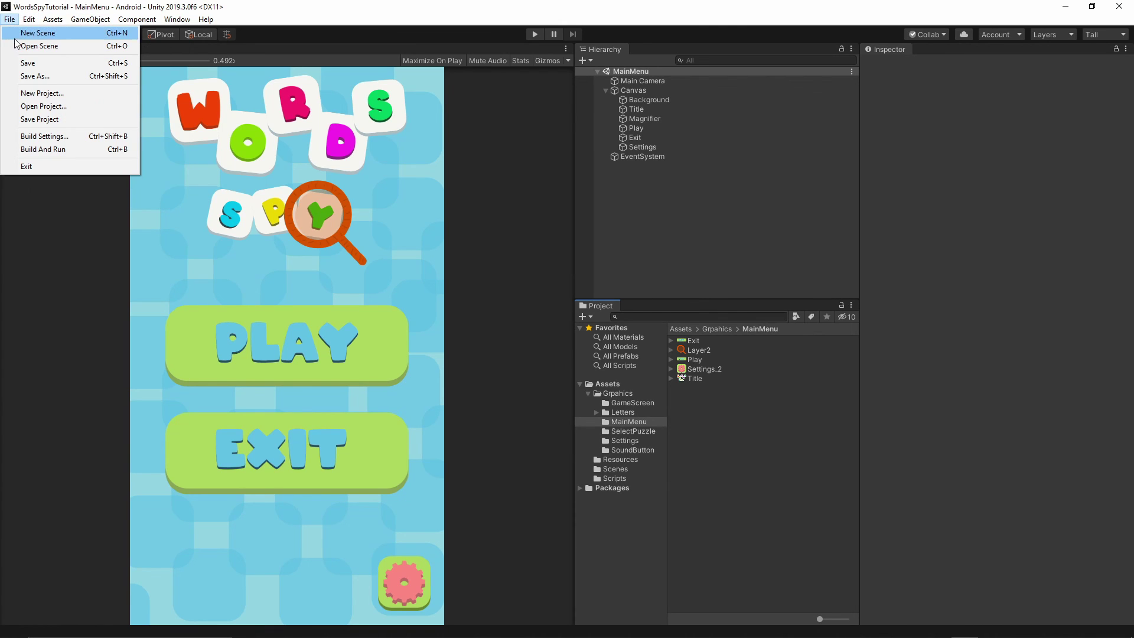
click(32, 63)
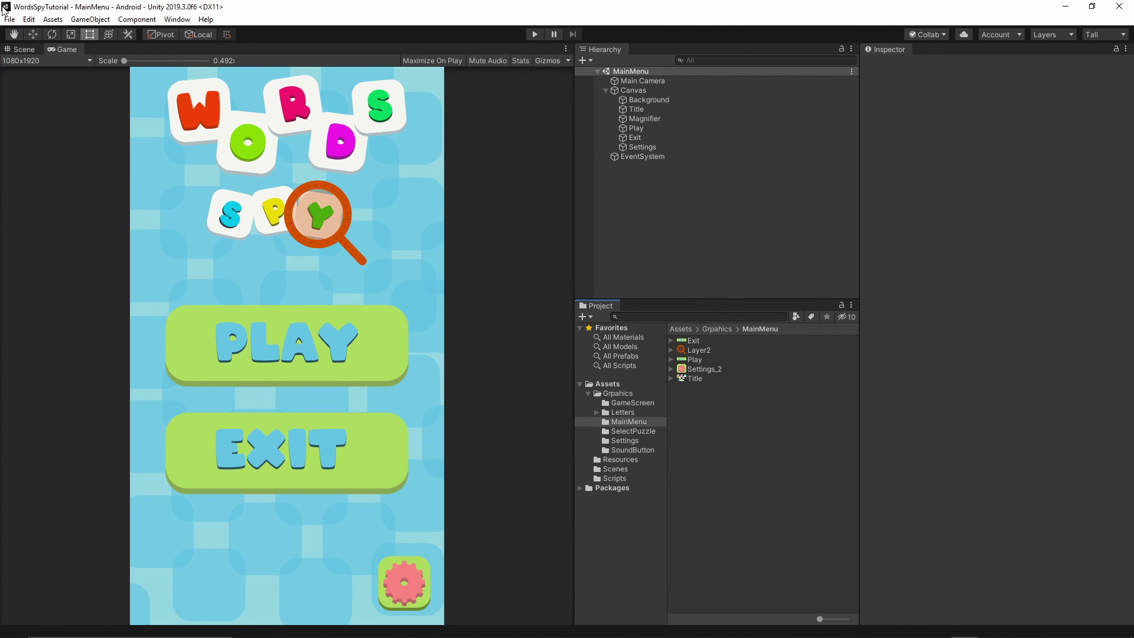